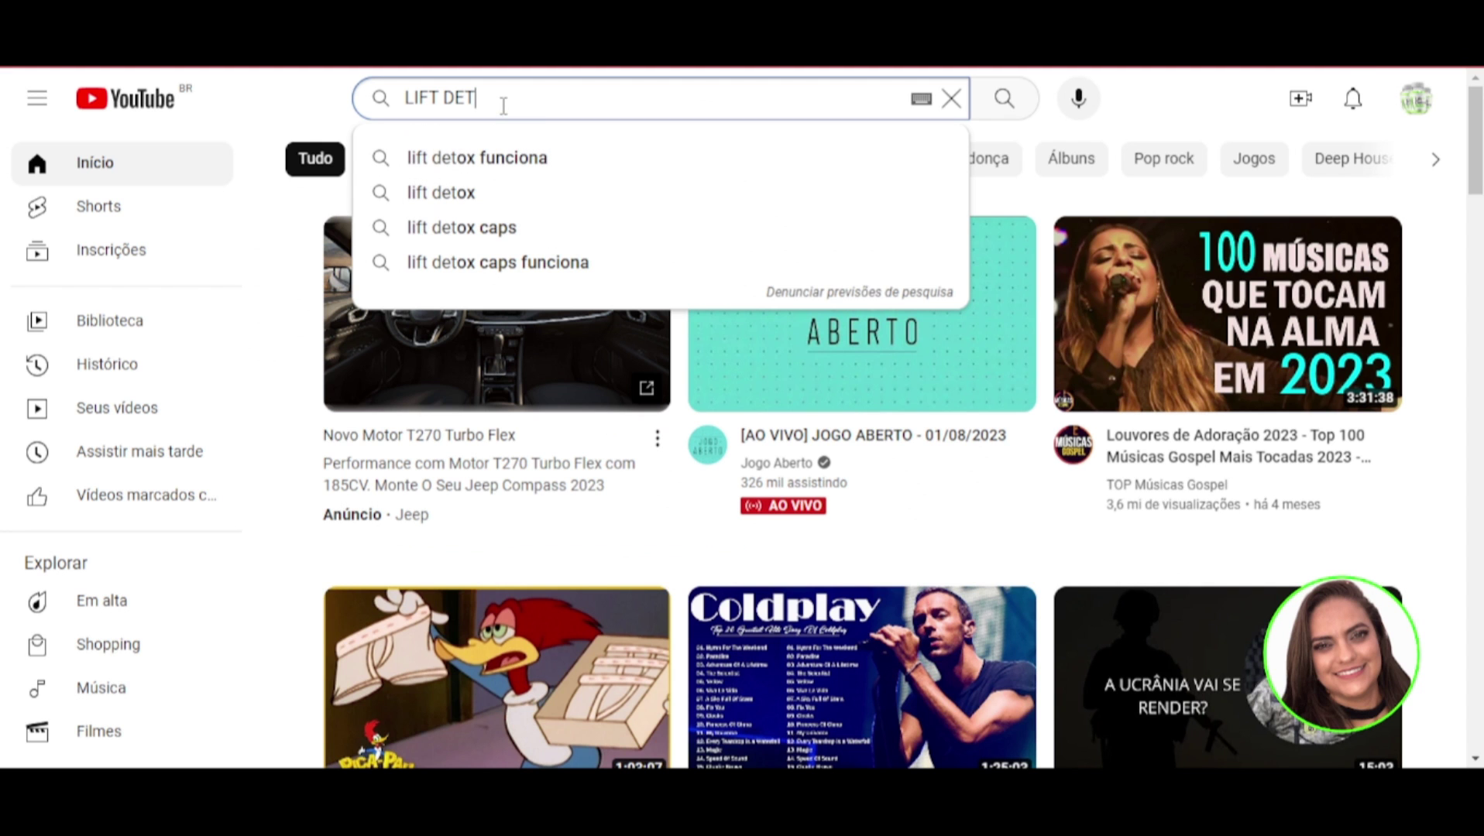
# - Search YouTube for "lift detox" and browse the resulting videos about the product
pyautogui.click(465, 192)
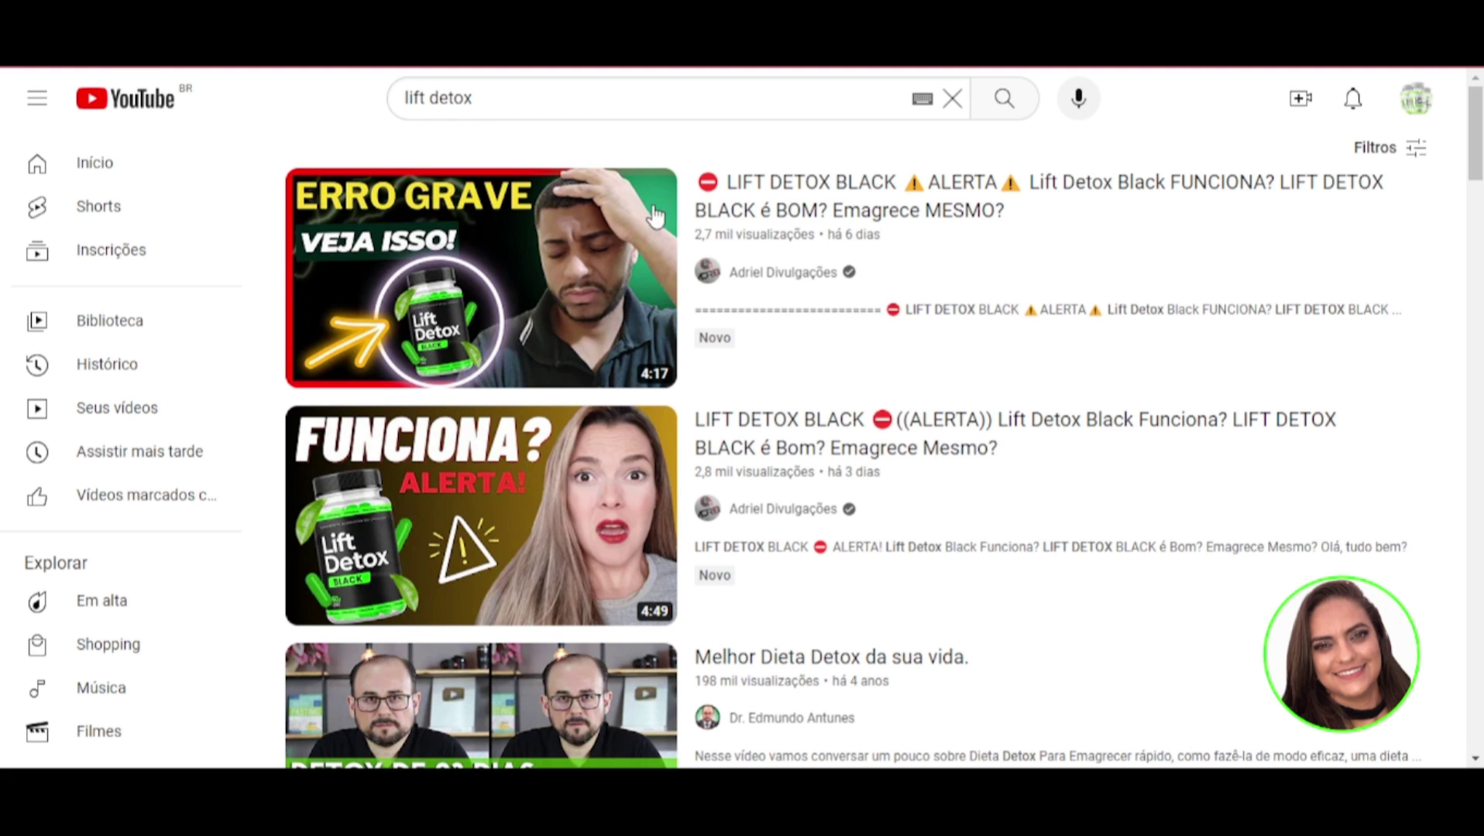
pyautogui.scroll(-5, 672, 600)
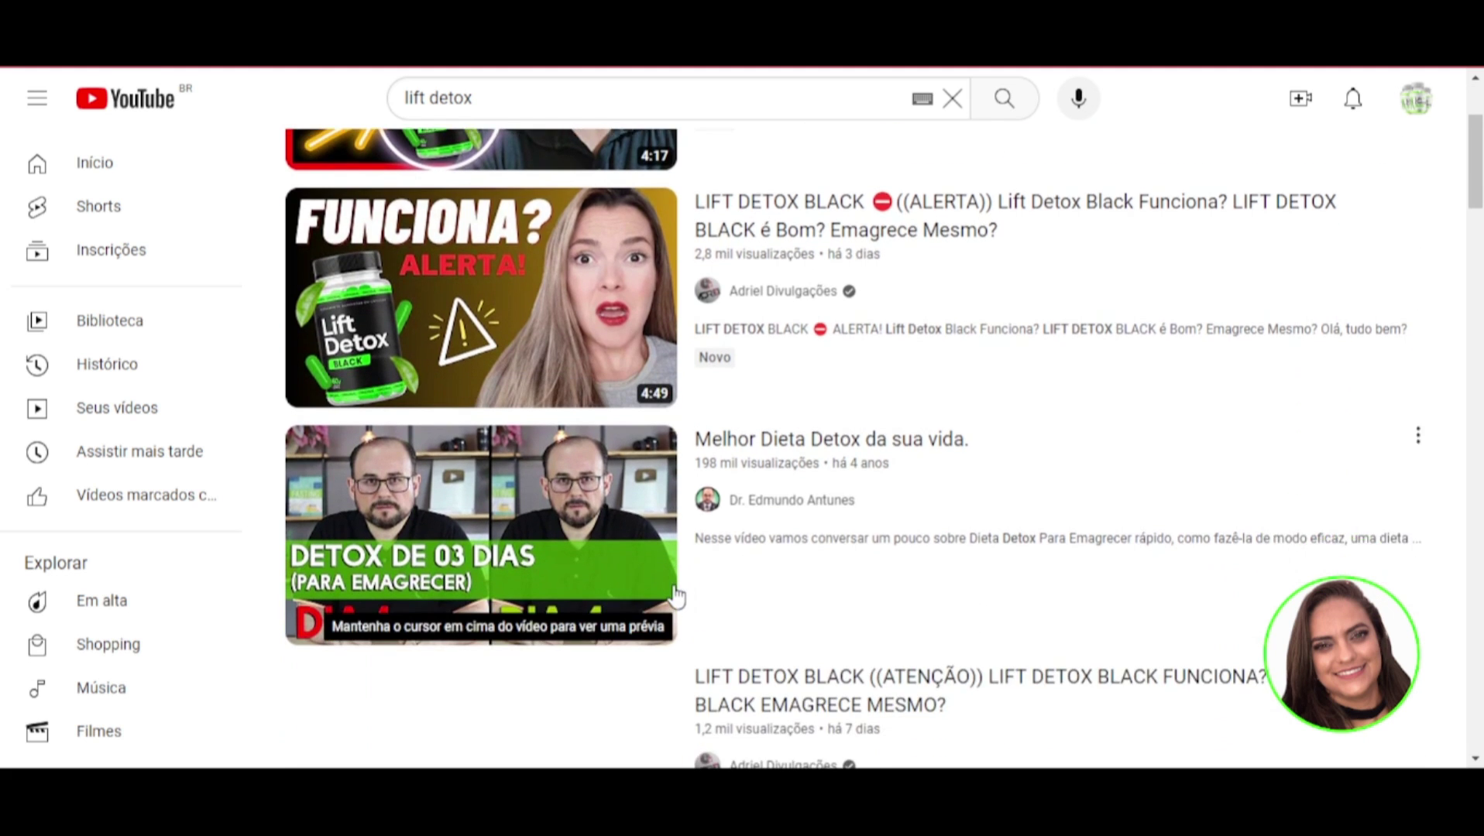
pyautogui.scroll(-6, 682, 616)
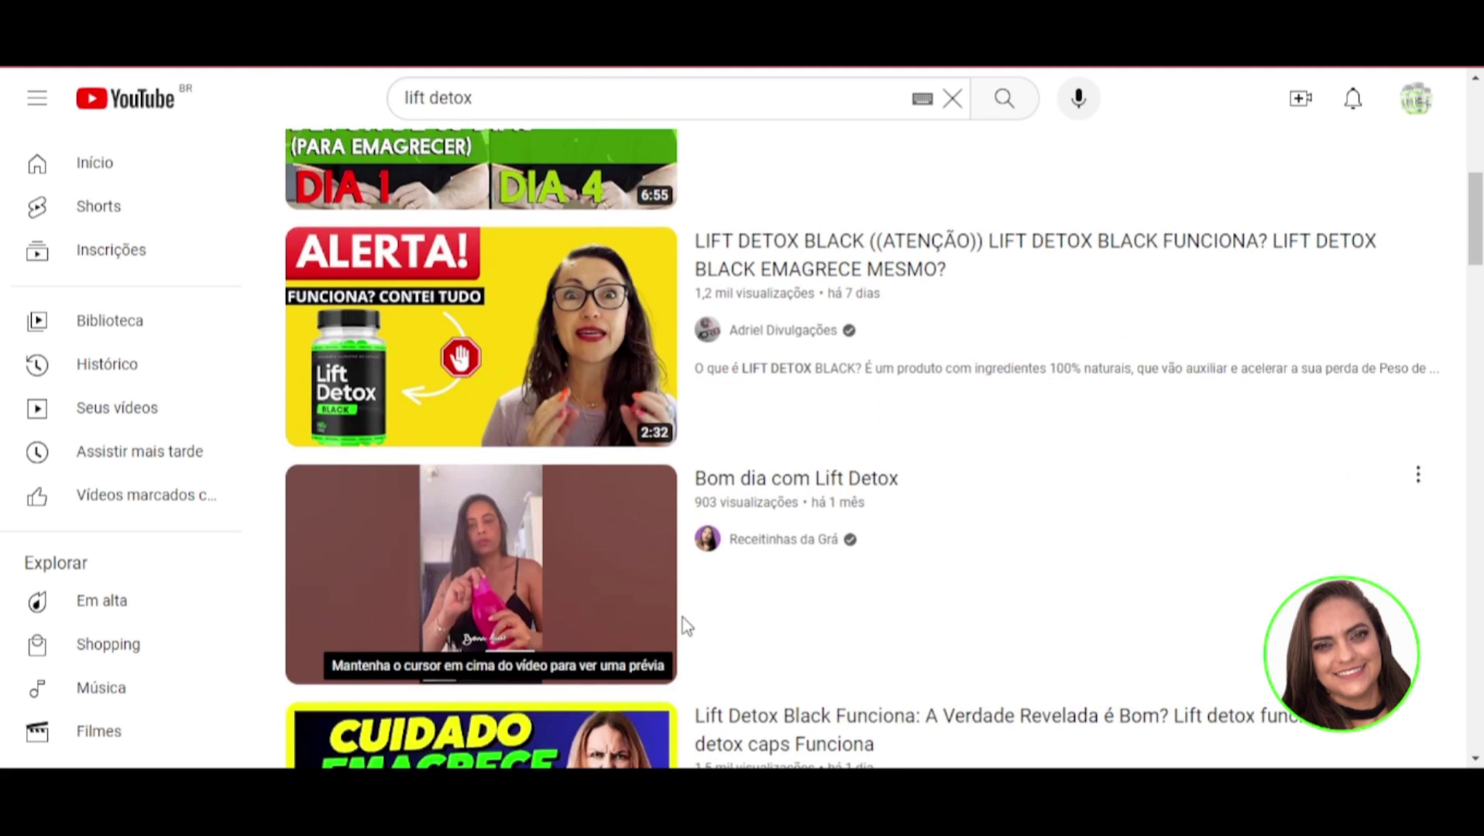
pyautogui.scroll(-7, 685, 626)
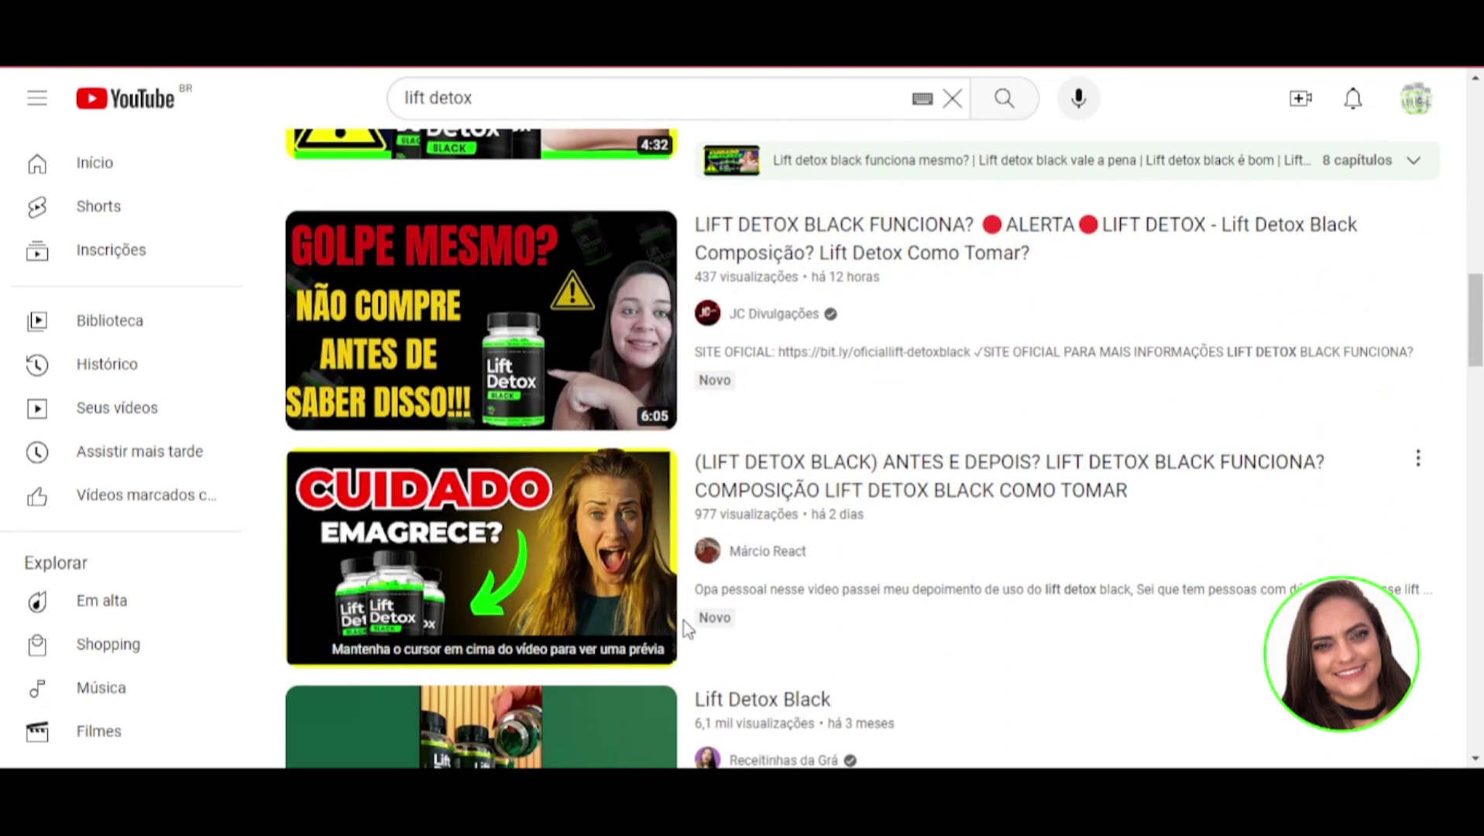
pyautogui.scroll(15, 685, 620)
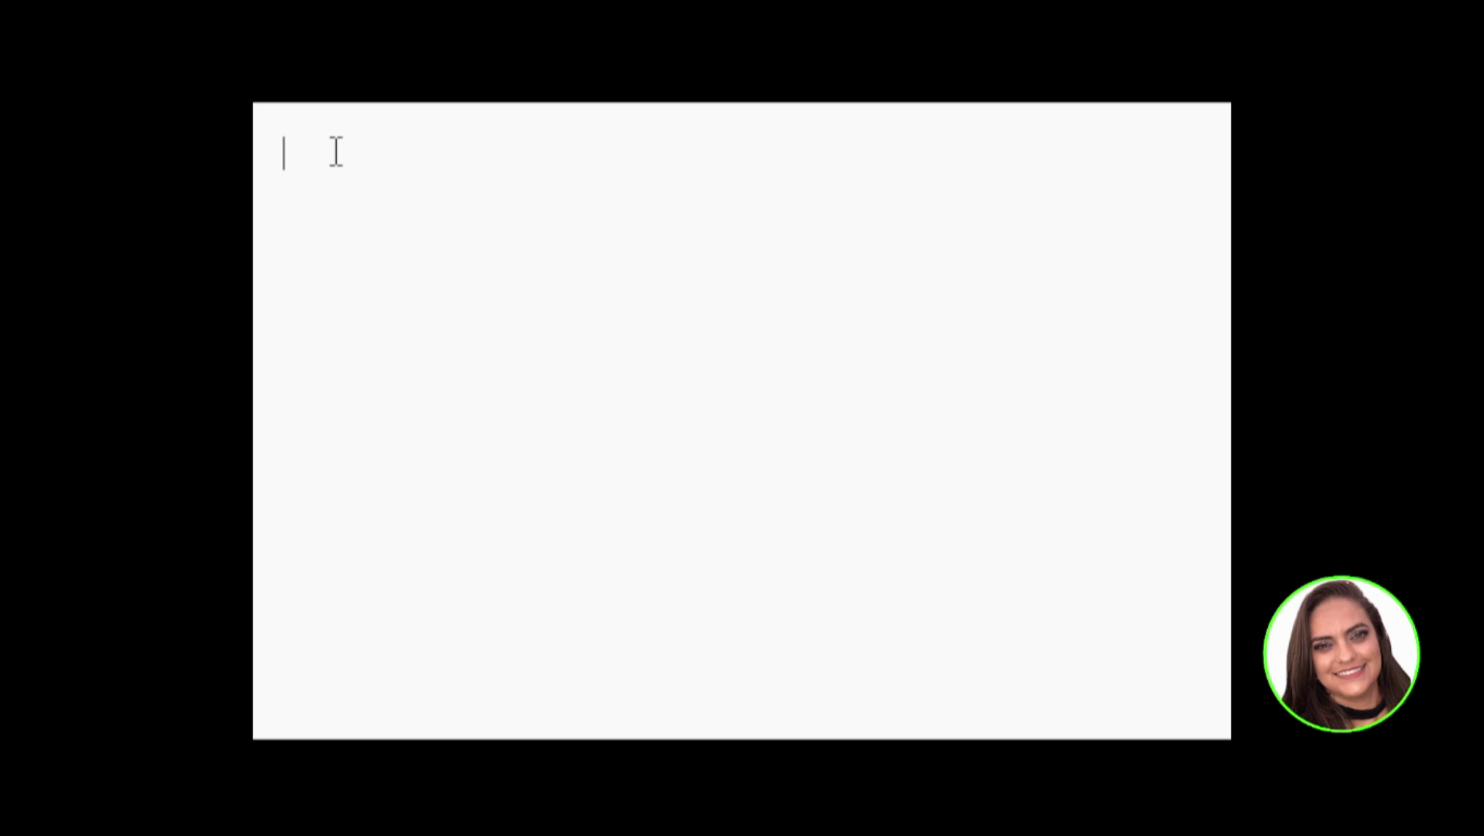
pyautogui.write('https://www.youtube.com/watch?v=EWq2Uiacbow&pp=ygUKbGlmdCBkZXRveA%3D%3D')
pyautogui.press('Return')
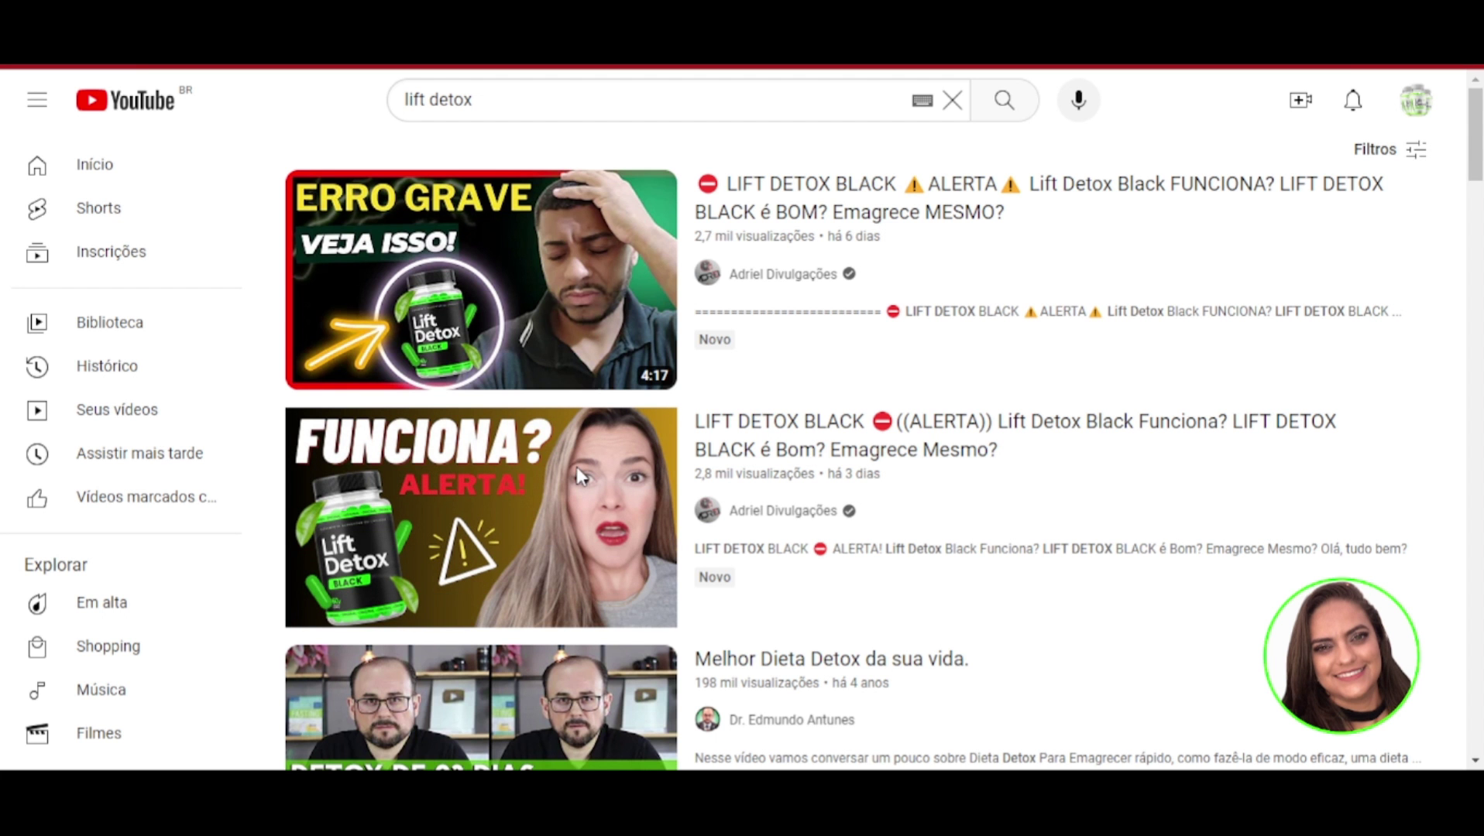
pyautogui.moveTo(496, 505)
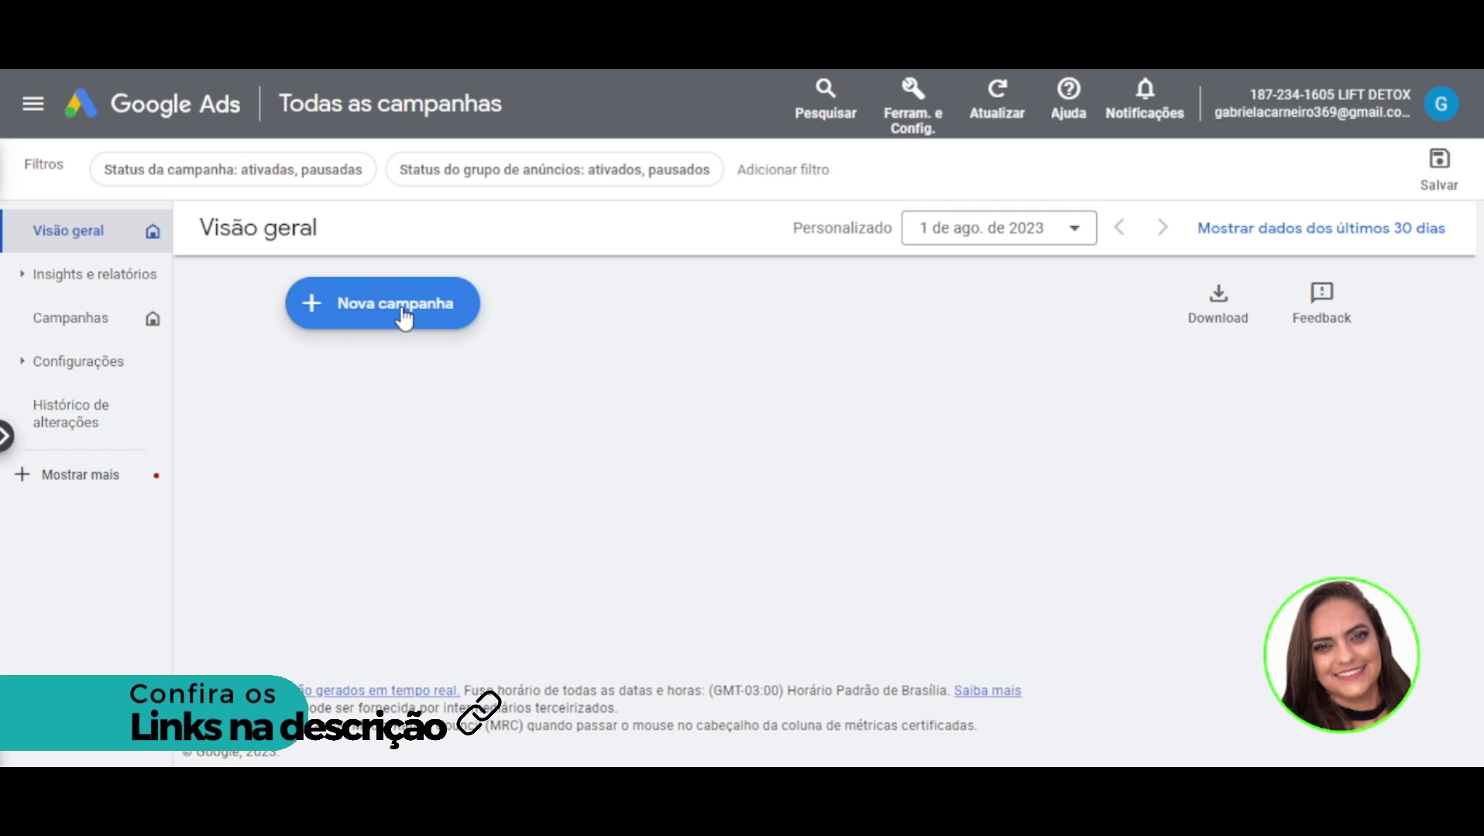
# - In Google Ads, create a new campaign without a goal, using type Vídeo and subtype Receber visualizações, and continue to its settings
pyautogui.click(403, 316)
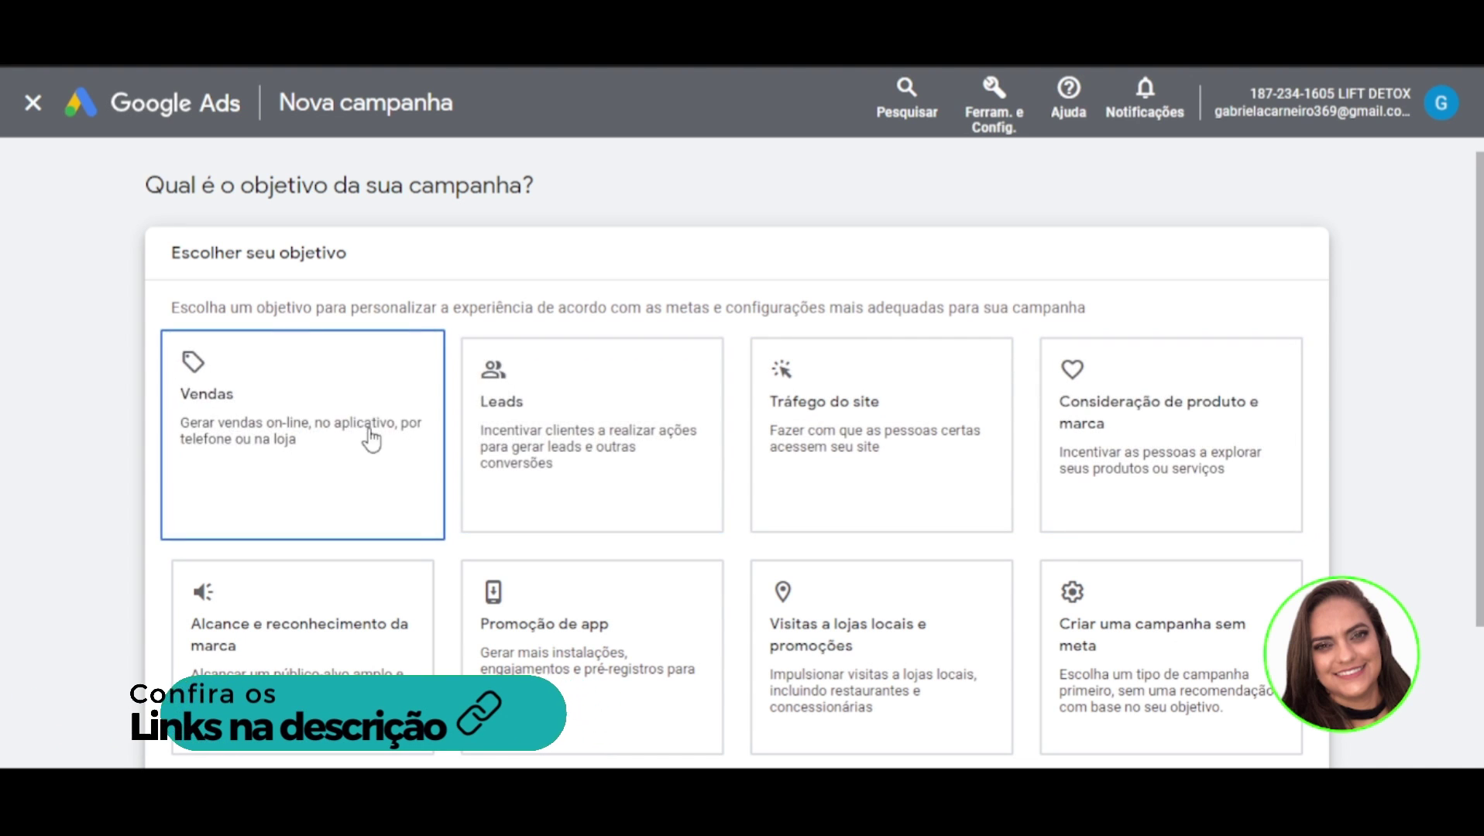
pyautogui.click(1164, 664)
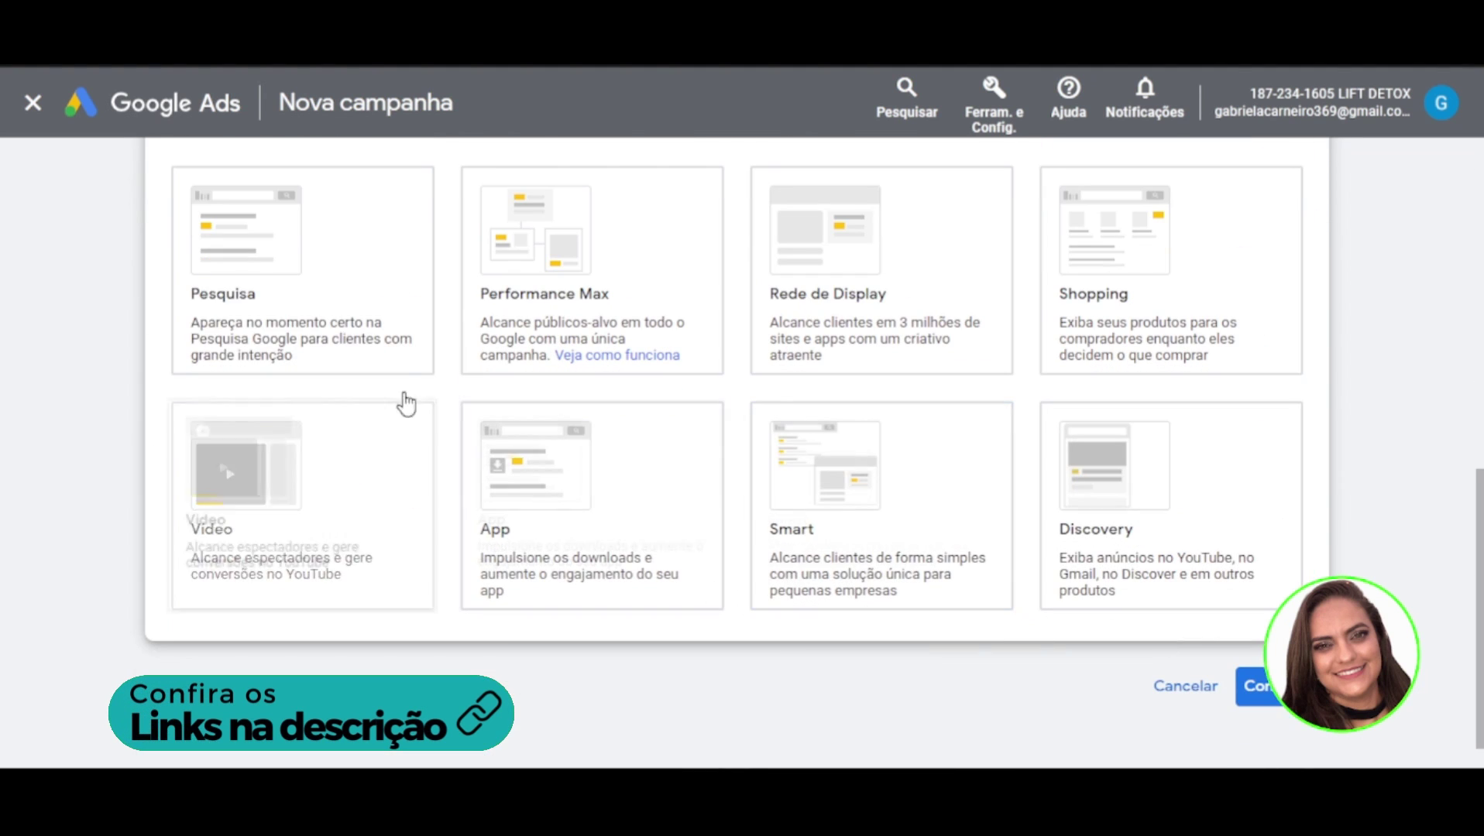
pyautogui.click(354, 533)
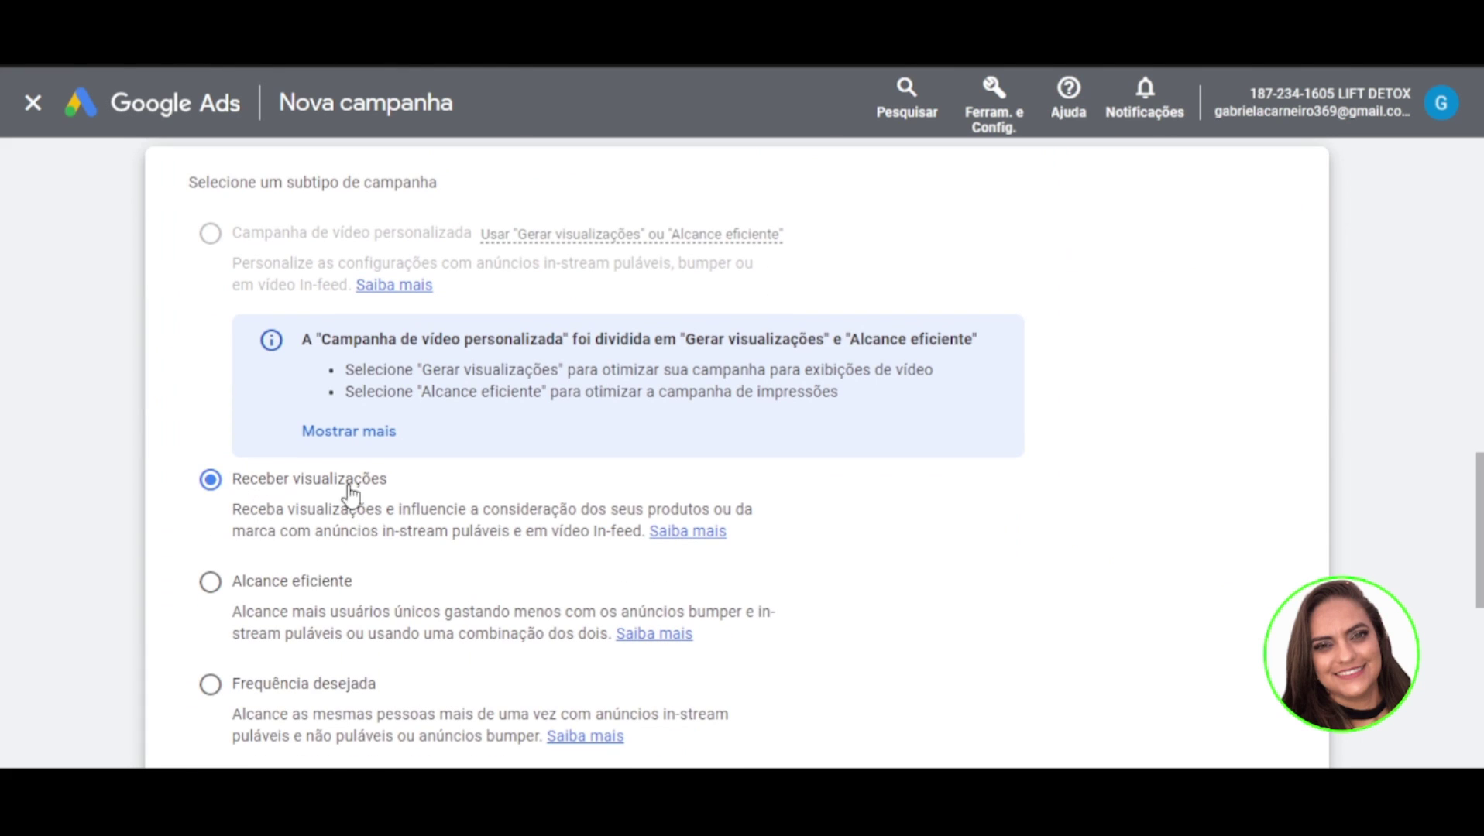
pyautogui.scroll(-4, 634, 588)
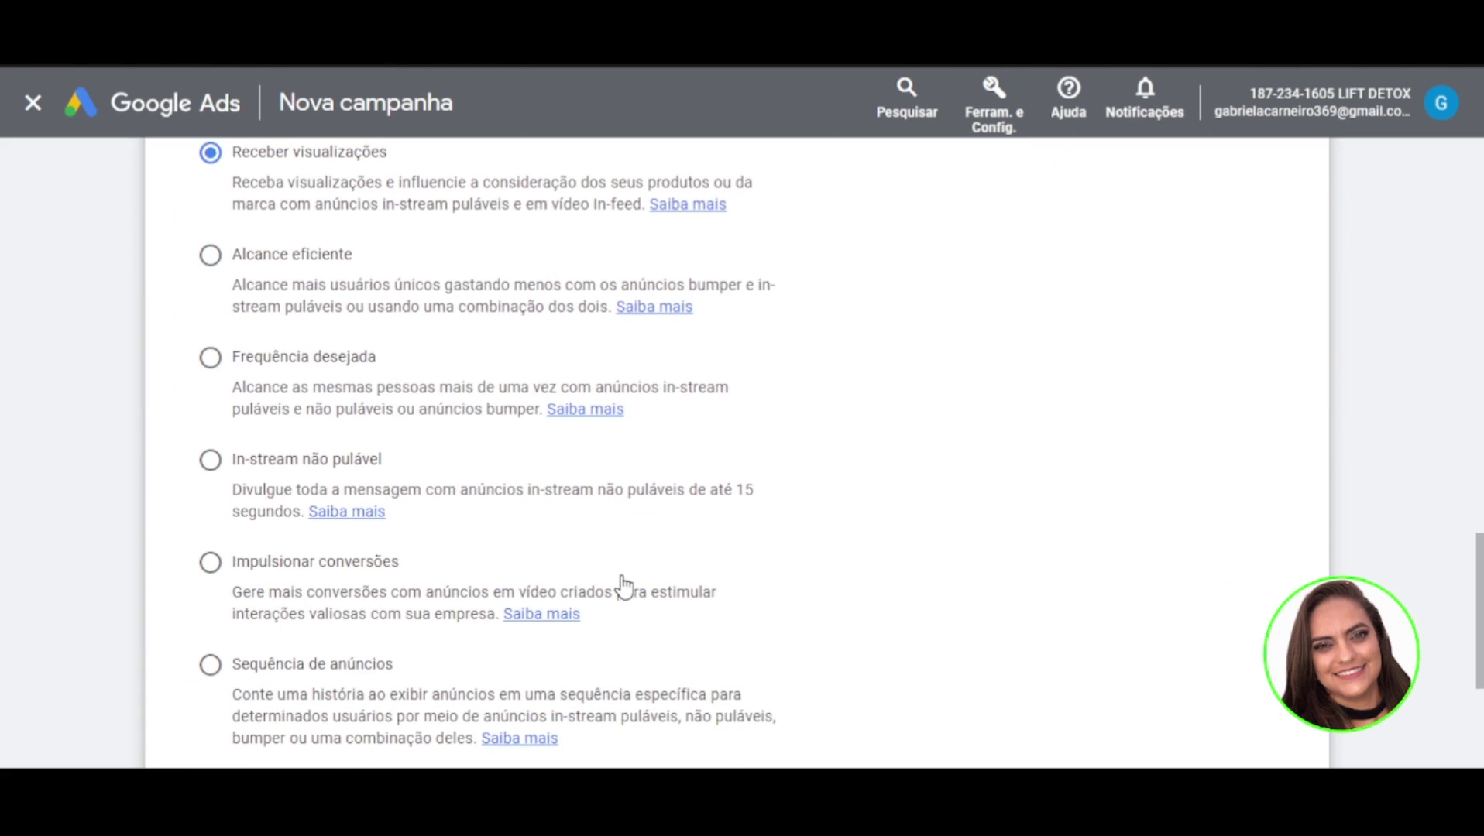
pyautogui.scroll(-4, 634, 589)
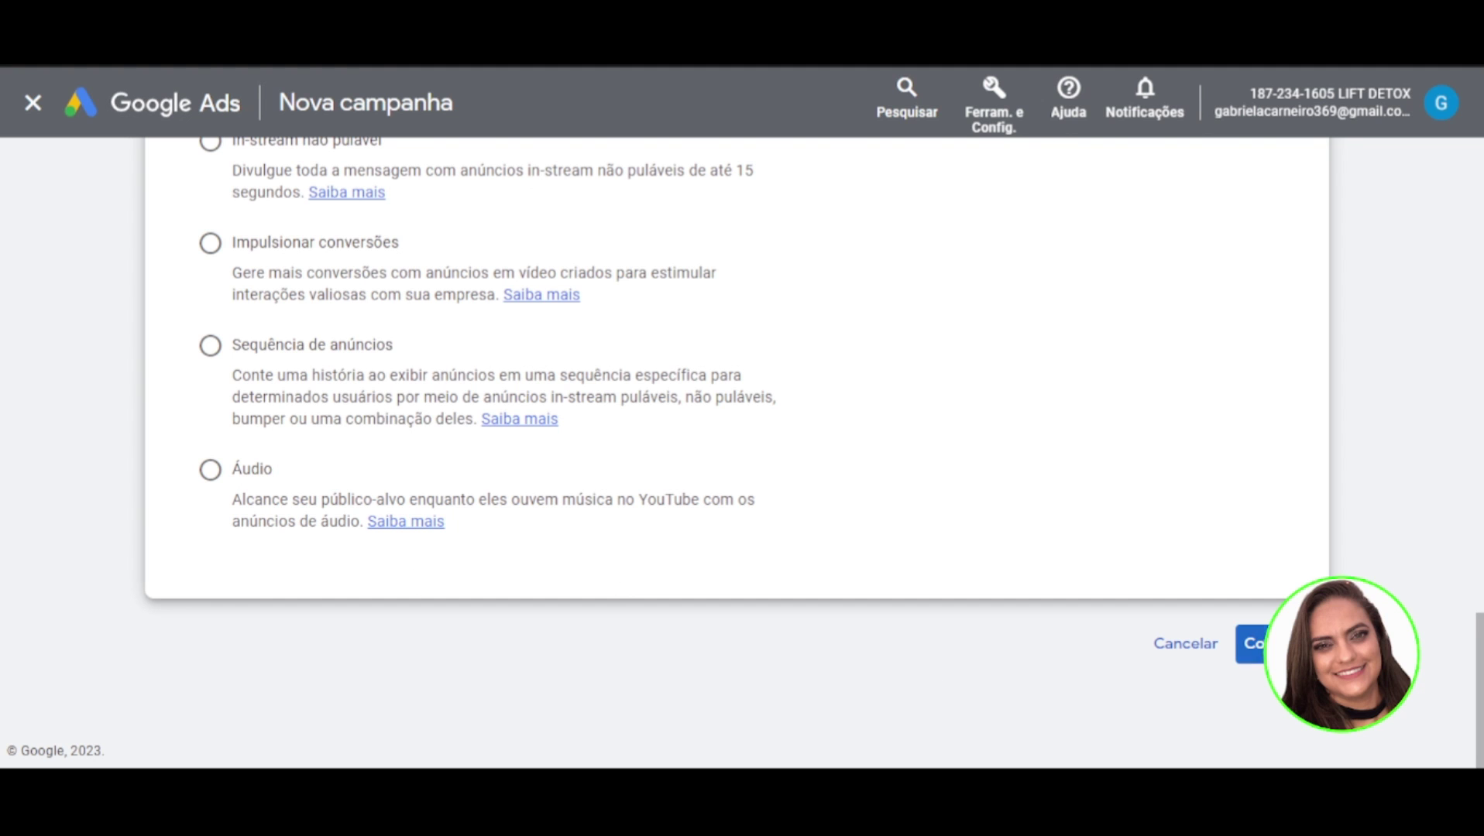
pyautogui.click(1254, 650)
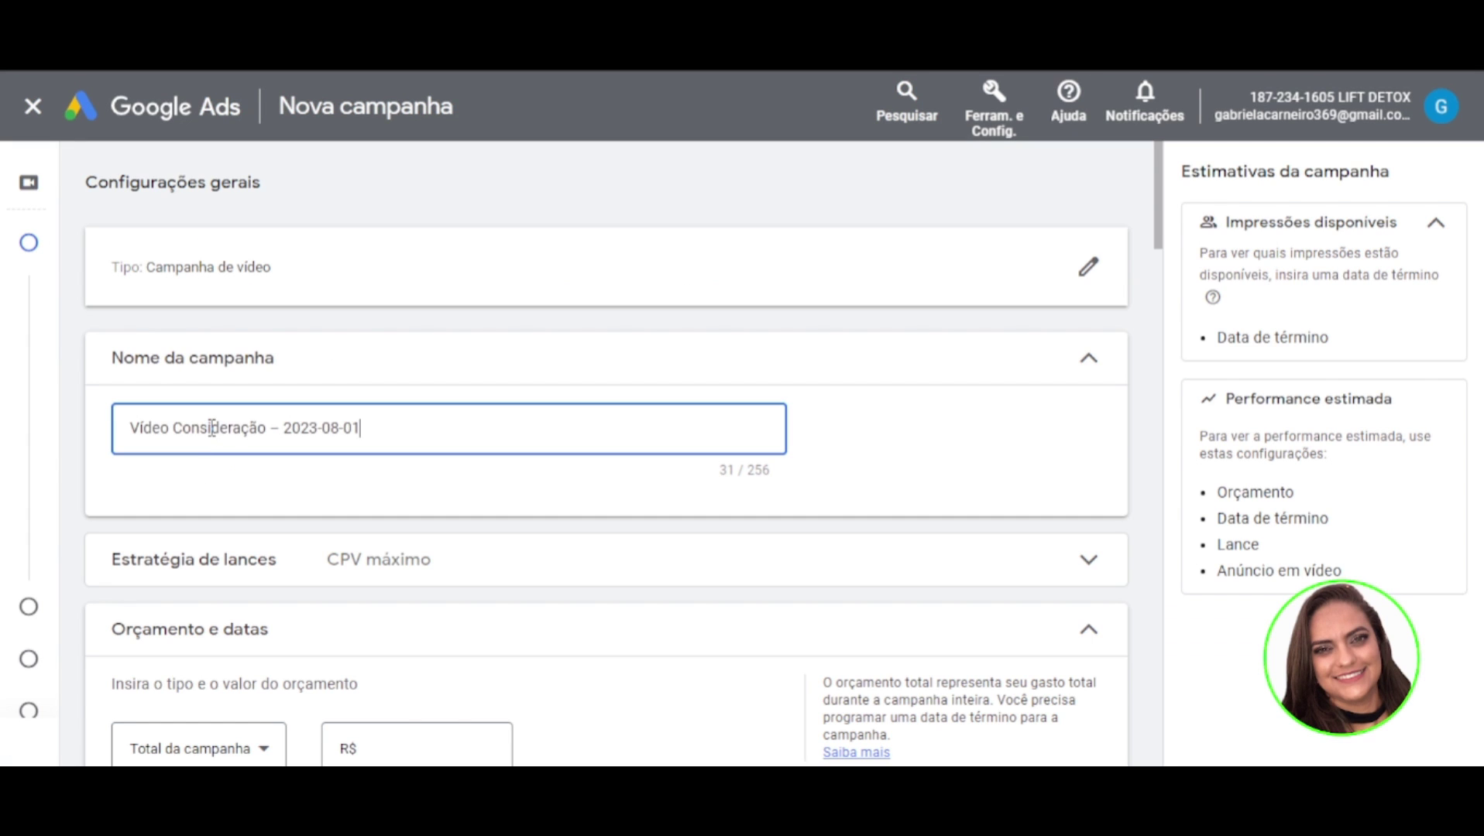
# - Name the campaign "VÍDEO - LIFT DETOX - MONETIZZE - 01/08/23"
pyautogui.tripleClick(210, 427)
pyautogui.write('VÍDEO - LIFT DETOX - MONETIZZE - 01/08/23')
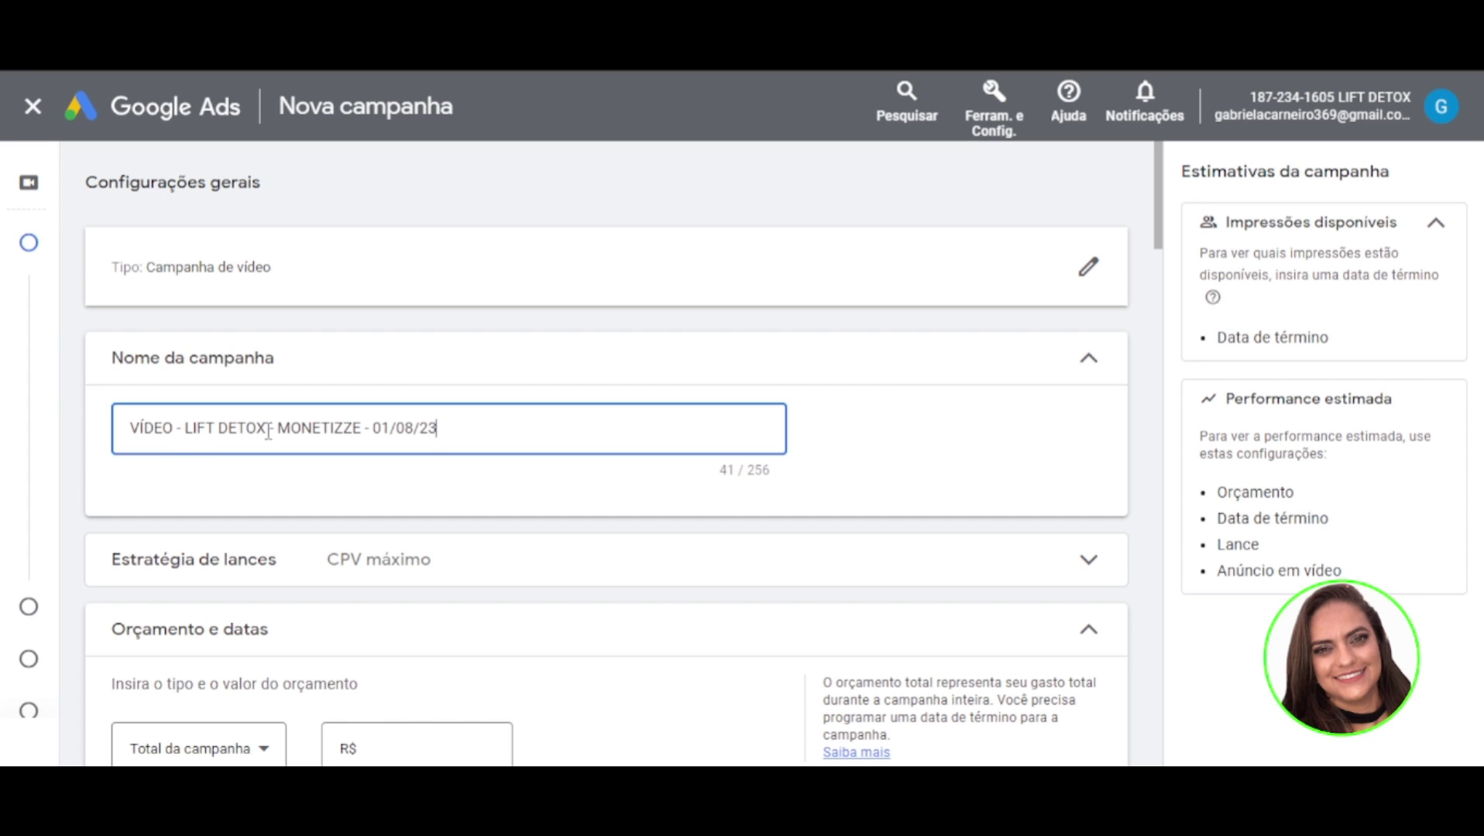
pyautogui.moveTo(301, 425); pyautogui.dragTo(460, 436)
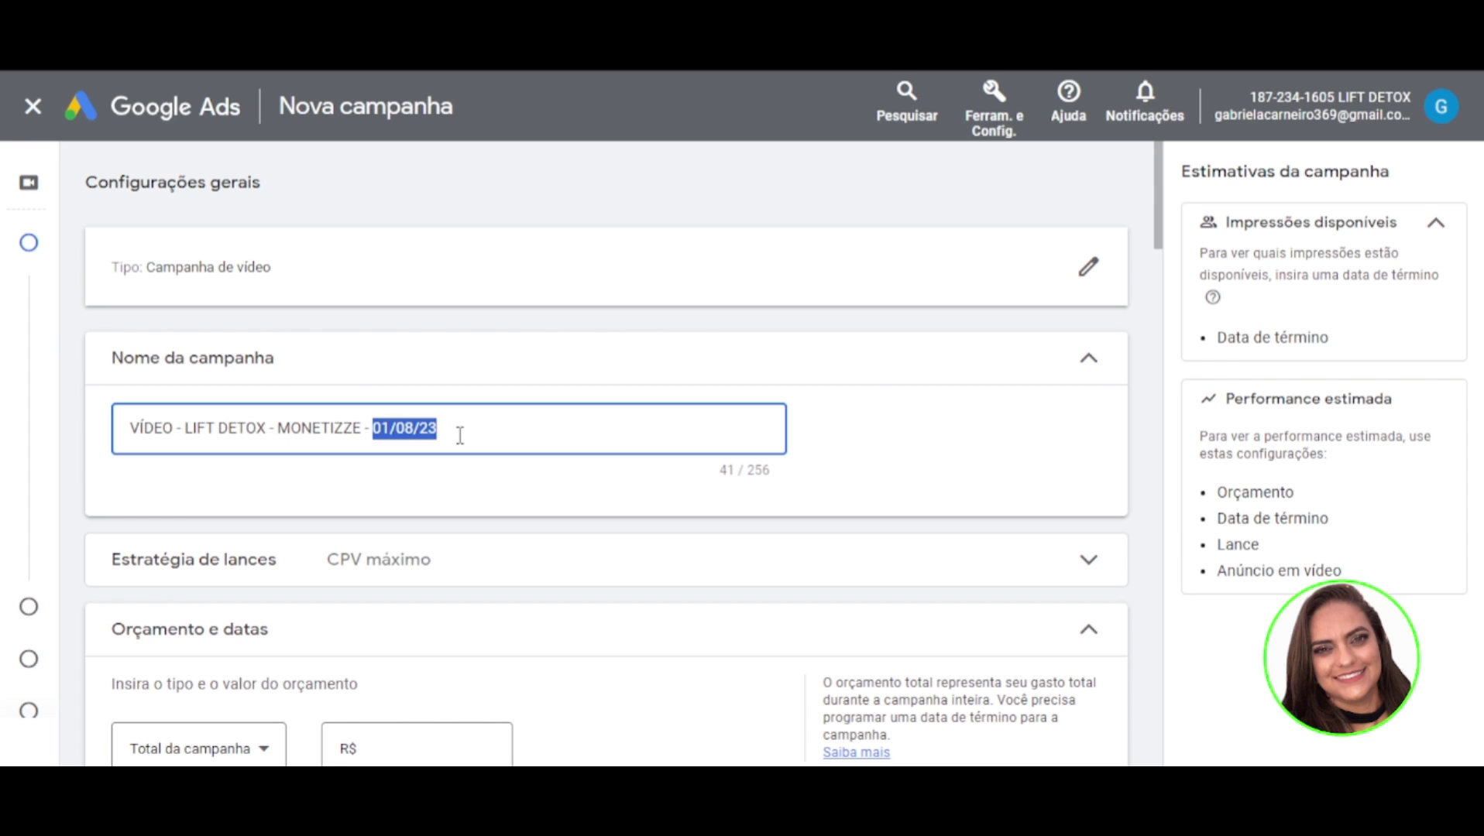
pyautogui.click(840, 446)
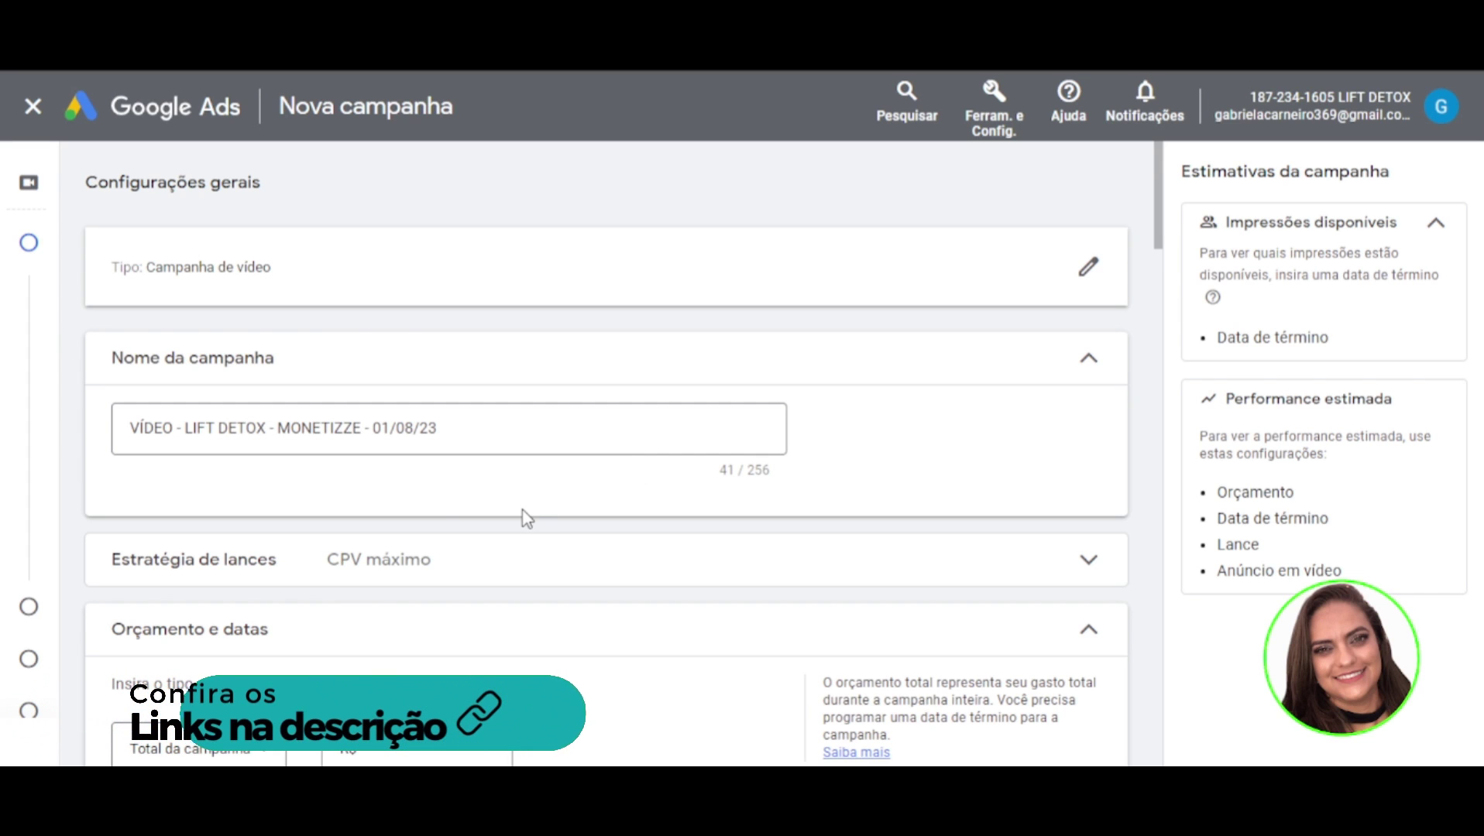
# - Expand the bidding strategy settings, review the options, and collapse the section again
pyautogui.click(423, 559)
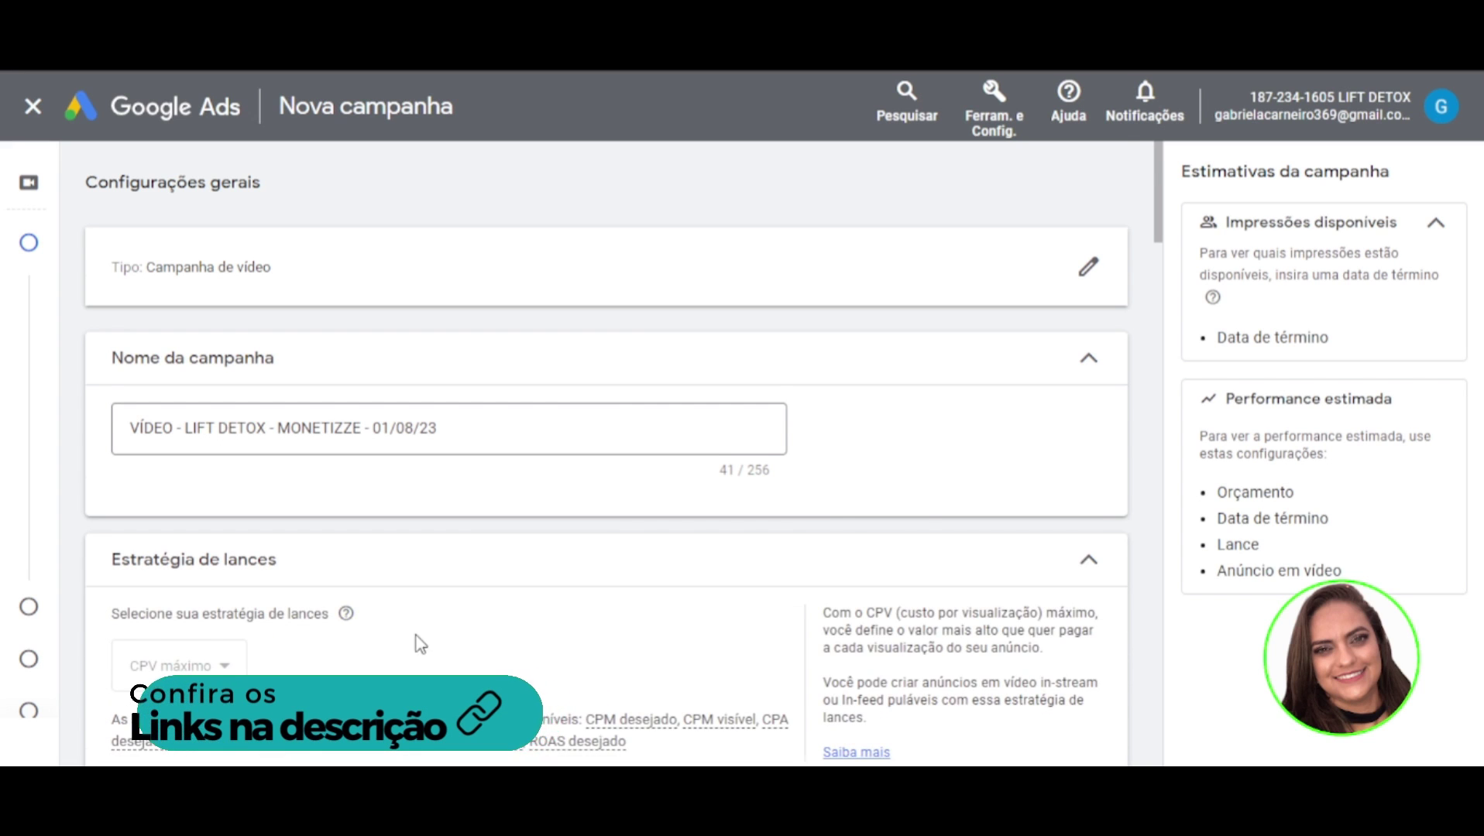
pyautogui.scroll(-1, 414, 644)
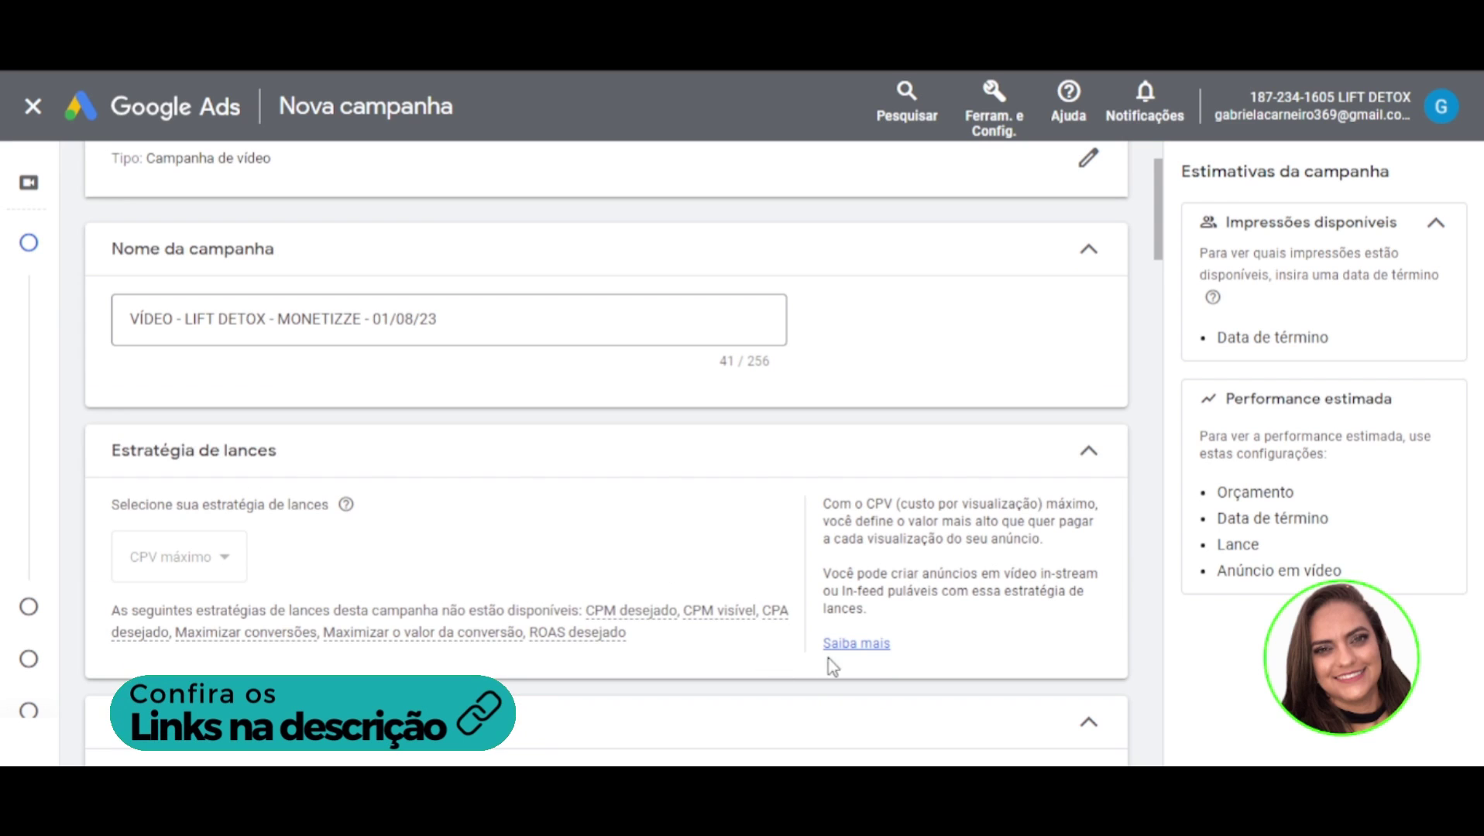
pyautogui.click(247, 465)
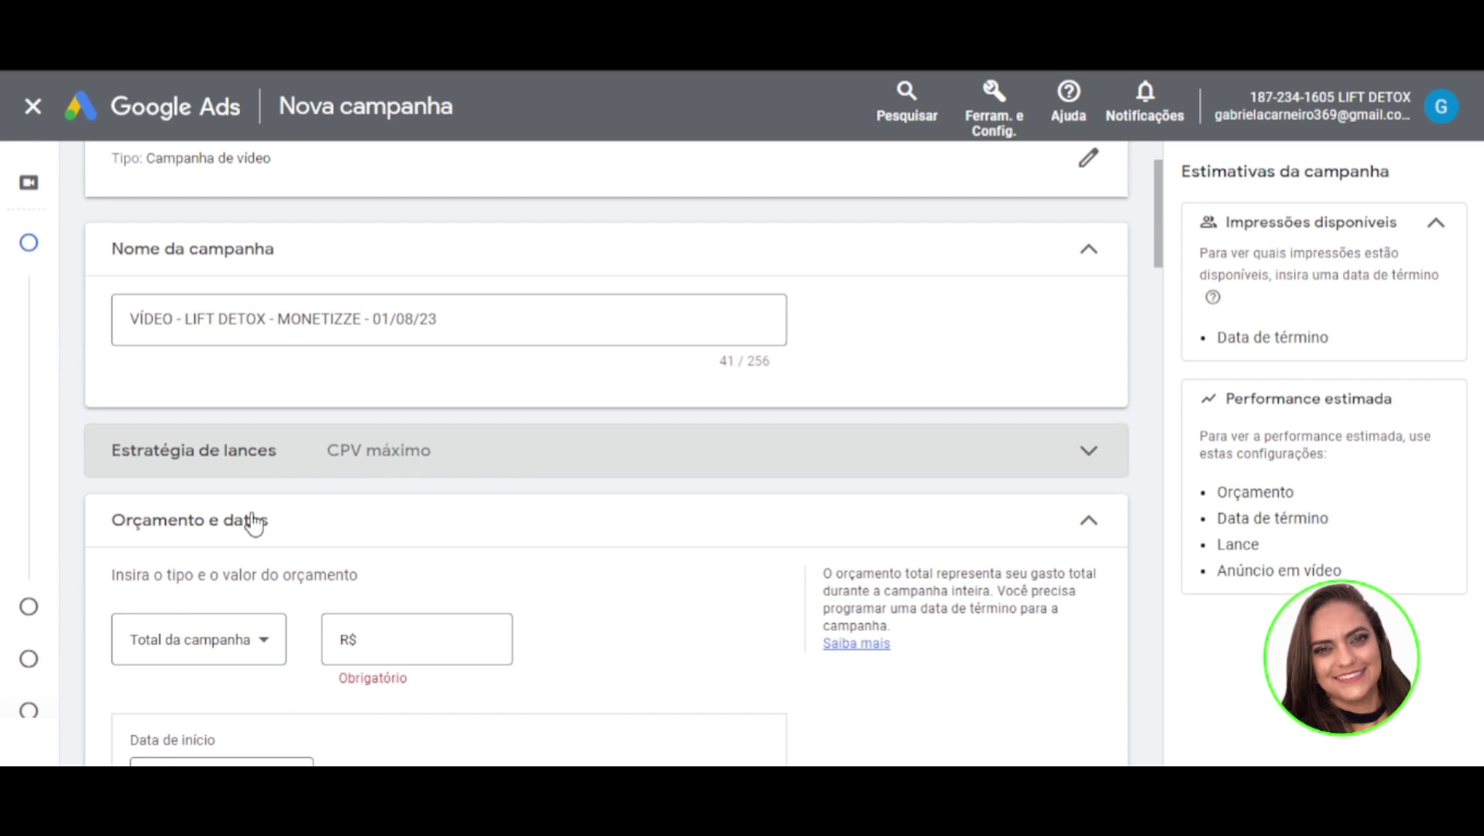
# - Set the campaign's budget type to Diário and its amount to R$ 30,00
pyautogui.scroll(-2, 249, 520)
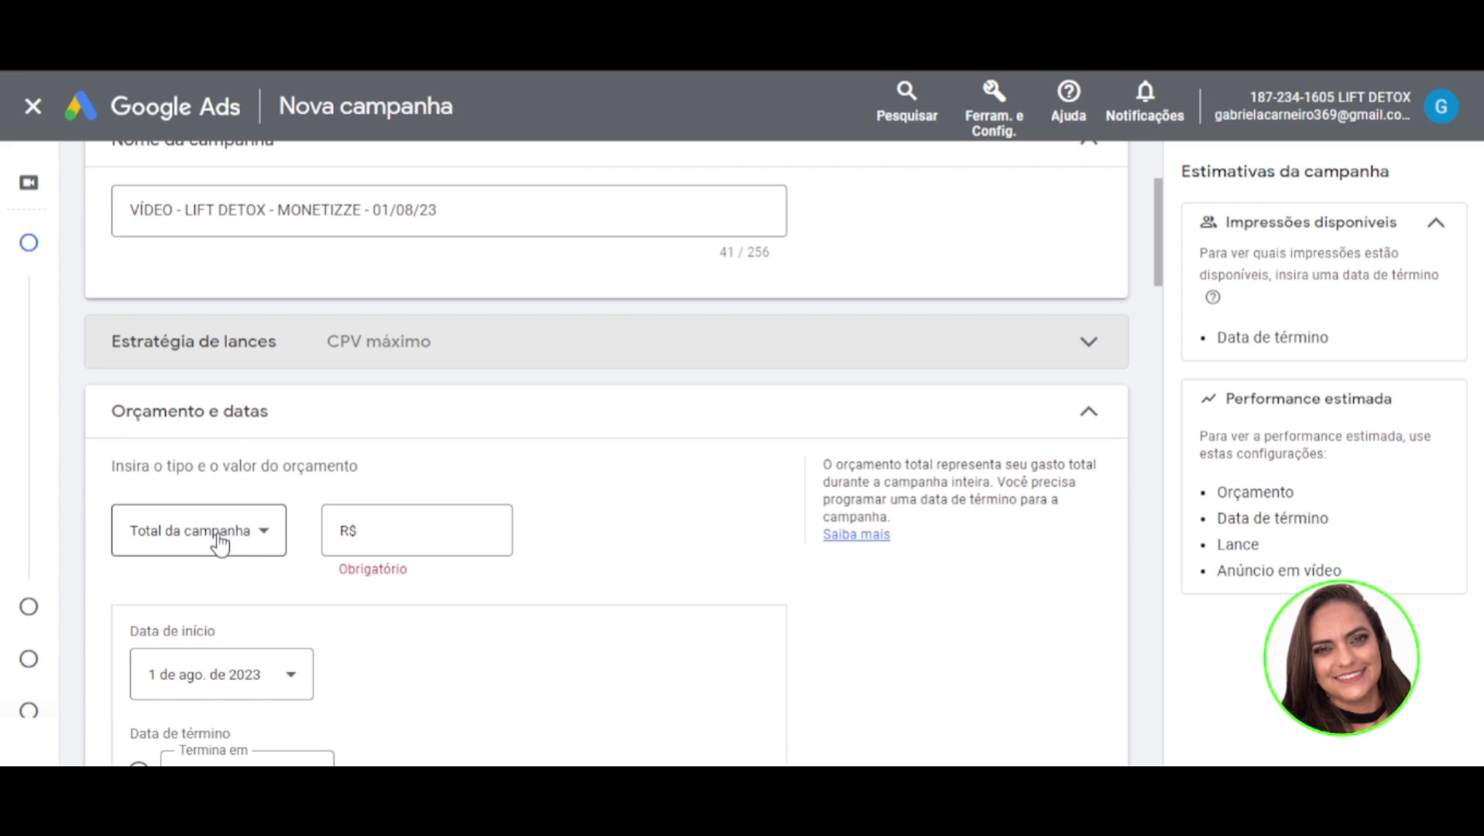
pyautogui.scroll(-2, 162, 454)
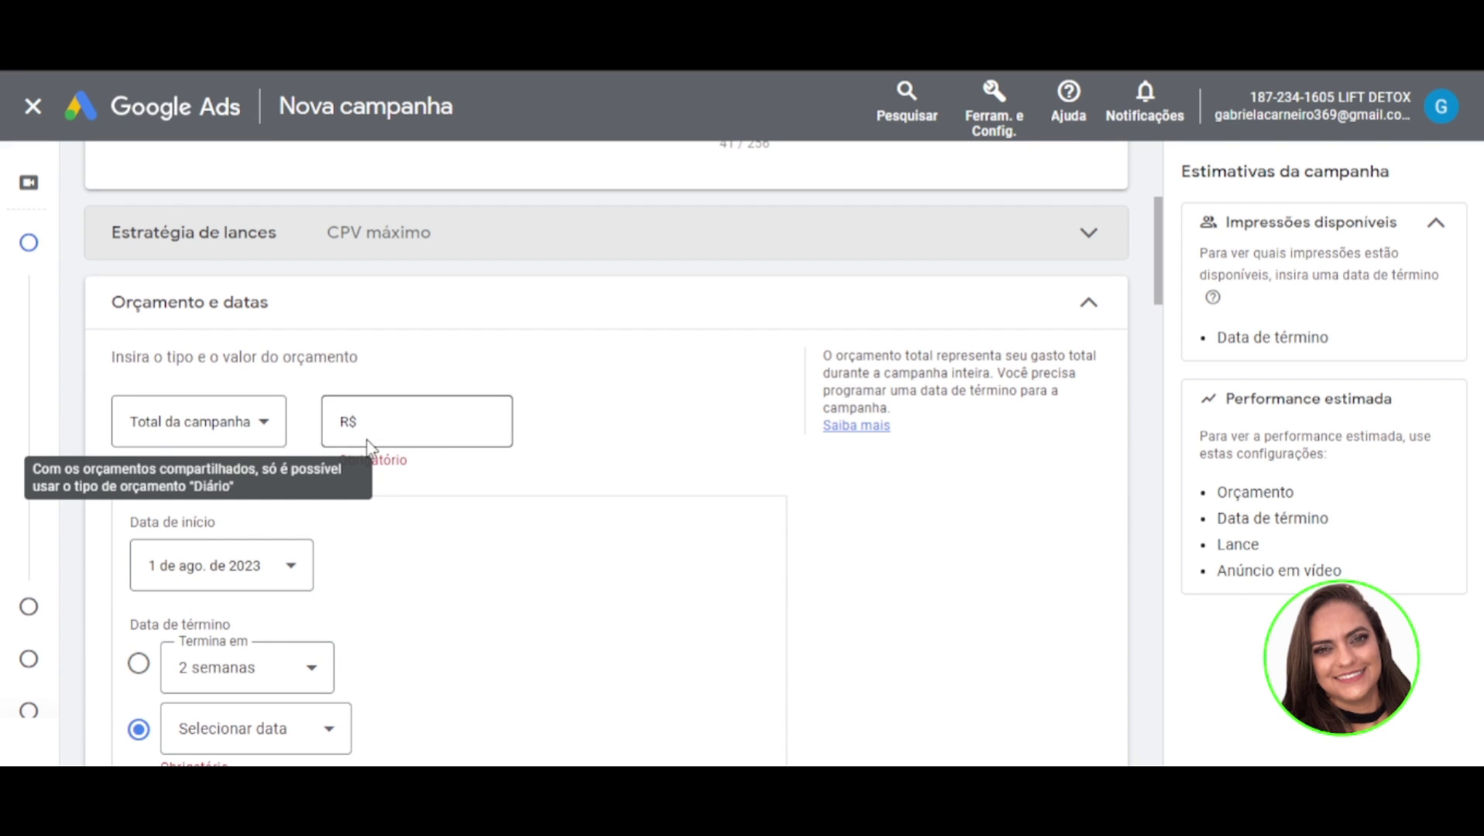
pyautogui.click(267, 431)
pyautogui.click(194, 446)
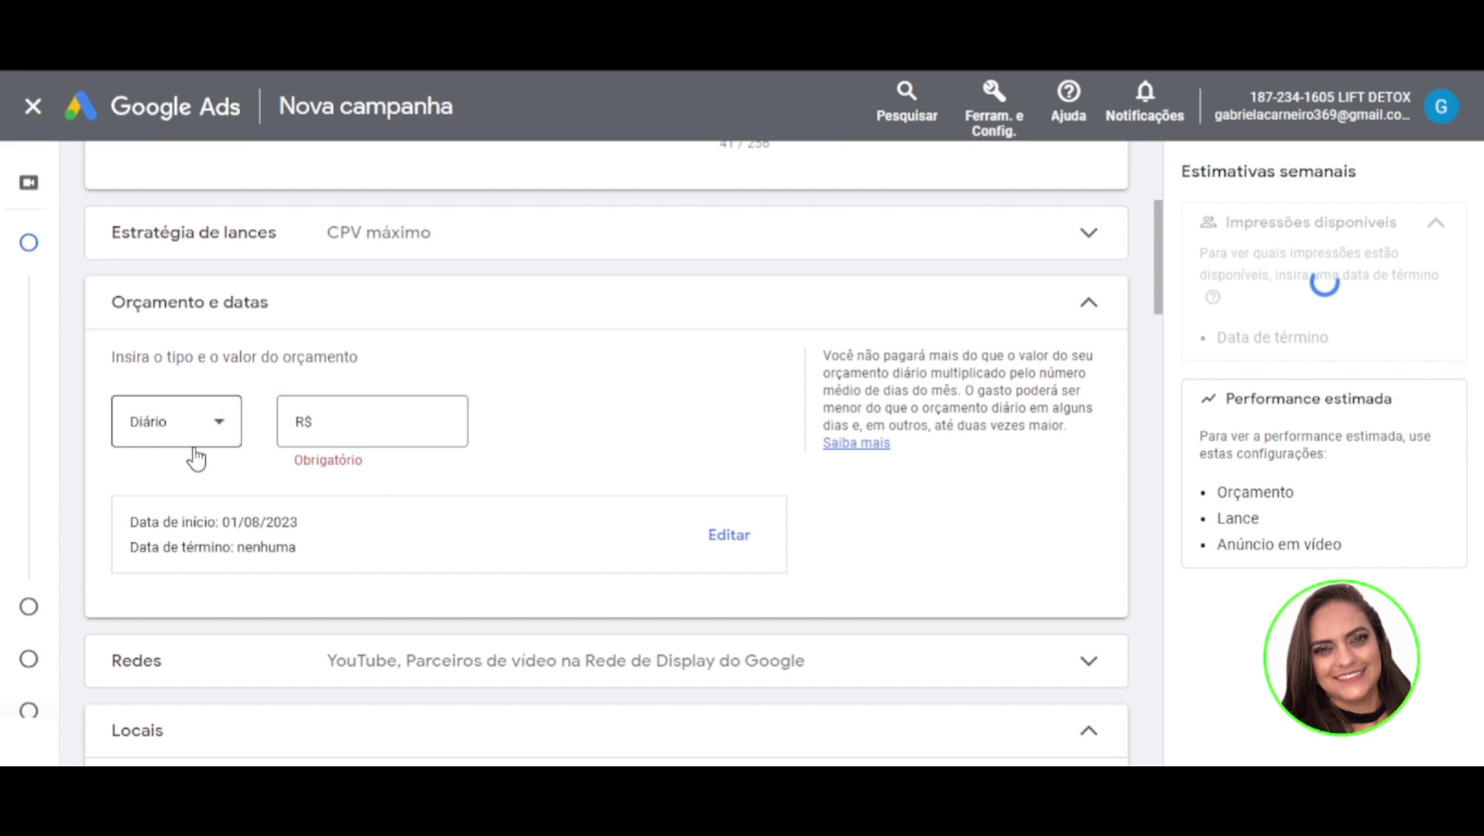
pyautogui.click(190, 446)
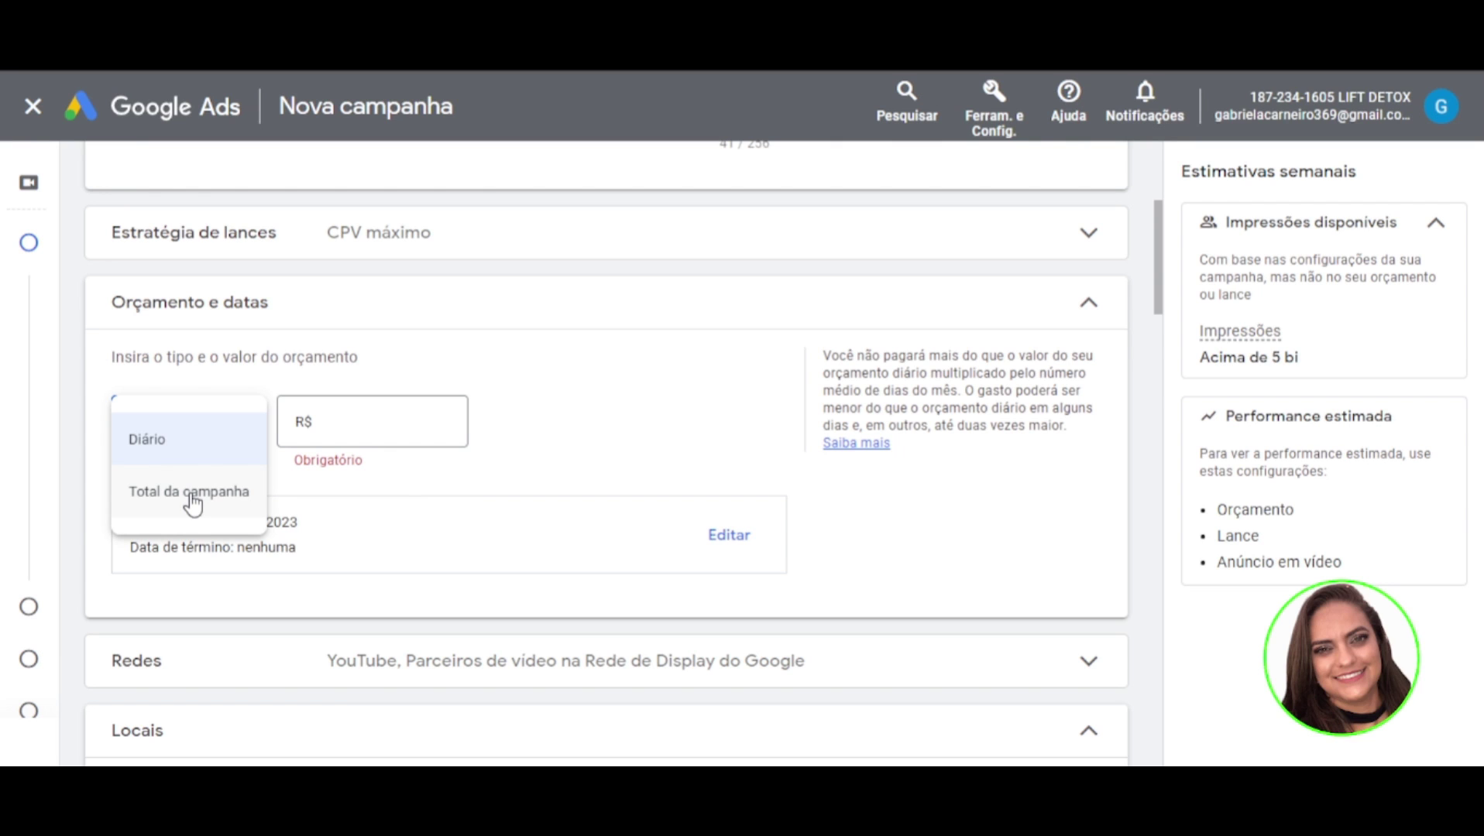
pyautogui.click(136, 453)
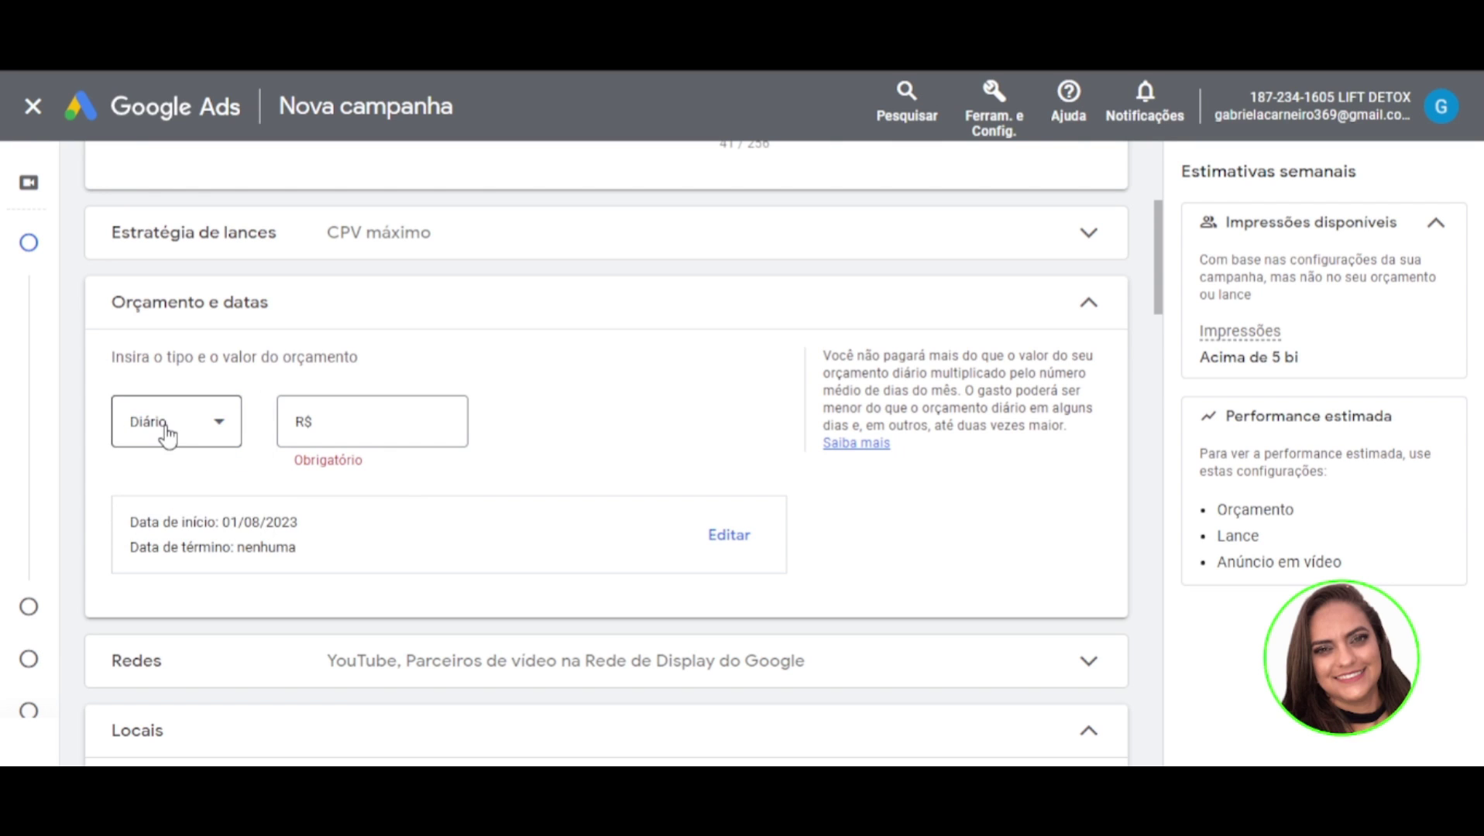
pyautogui.click(358, 430)
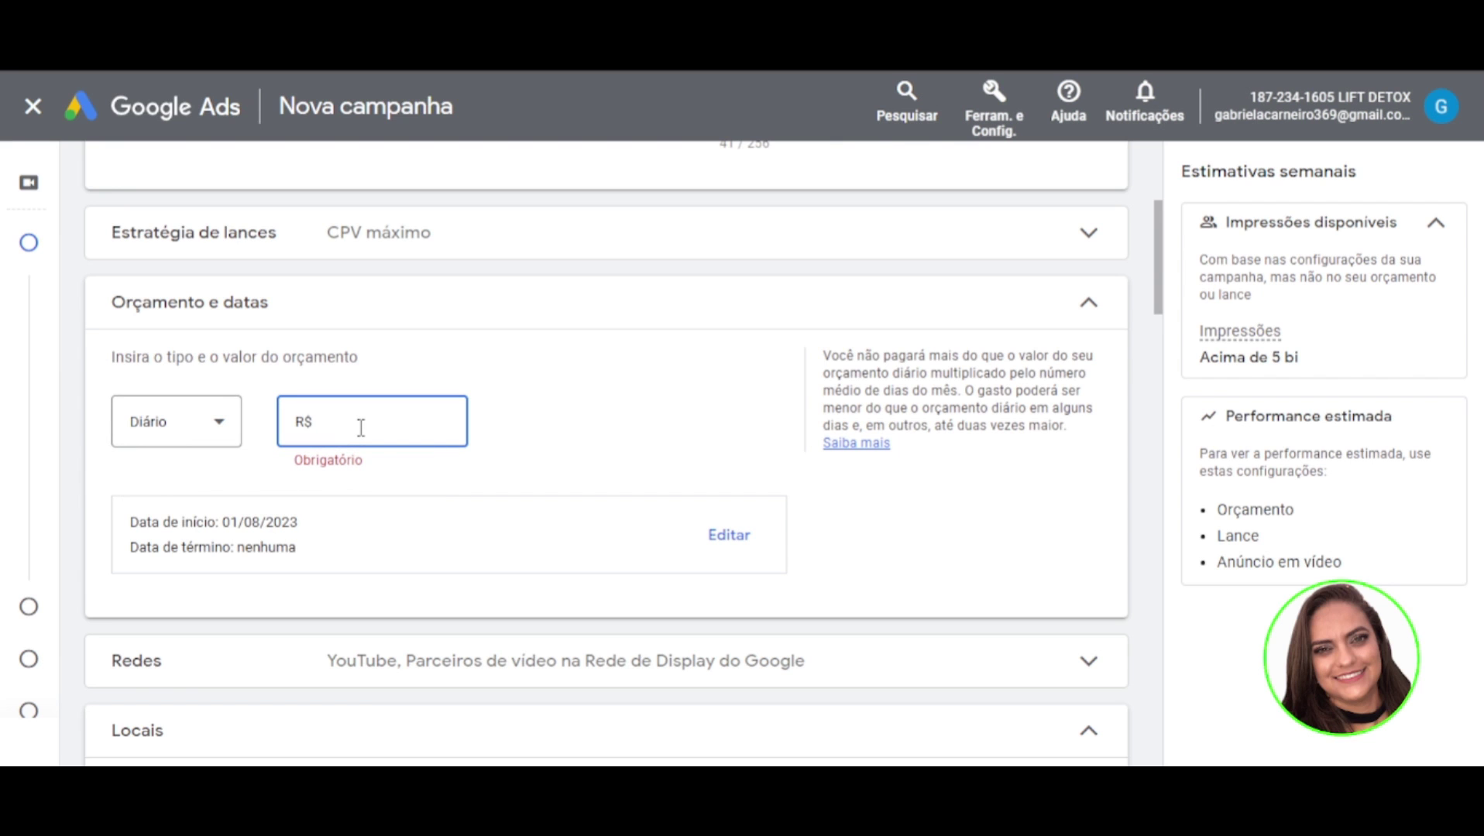
pyautogui.write('30,00')
pyautogui.click(675, 411)
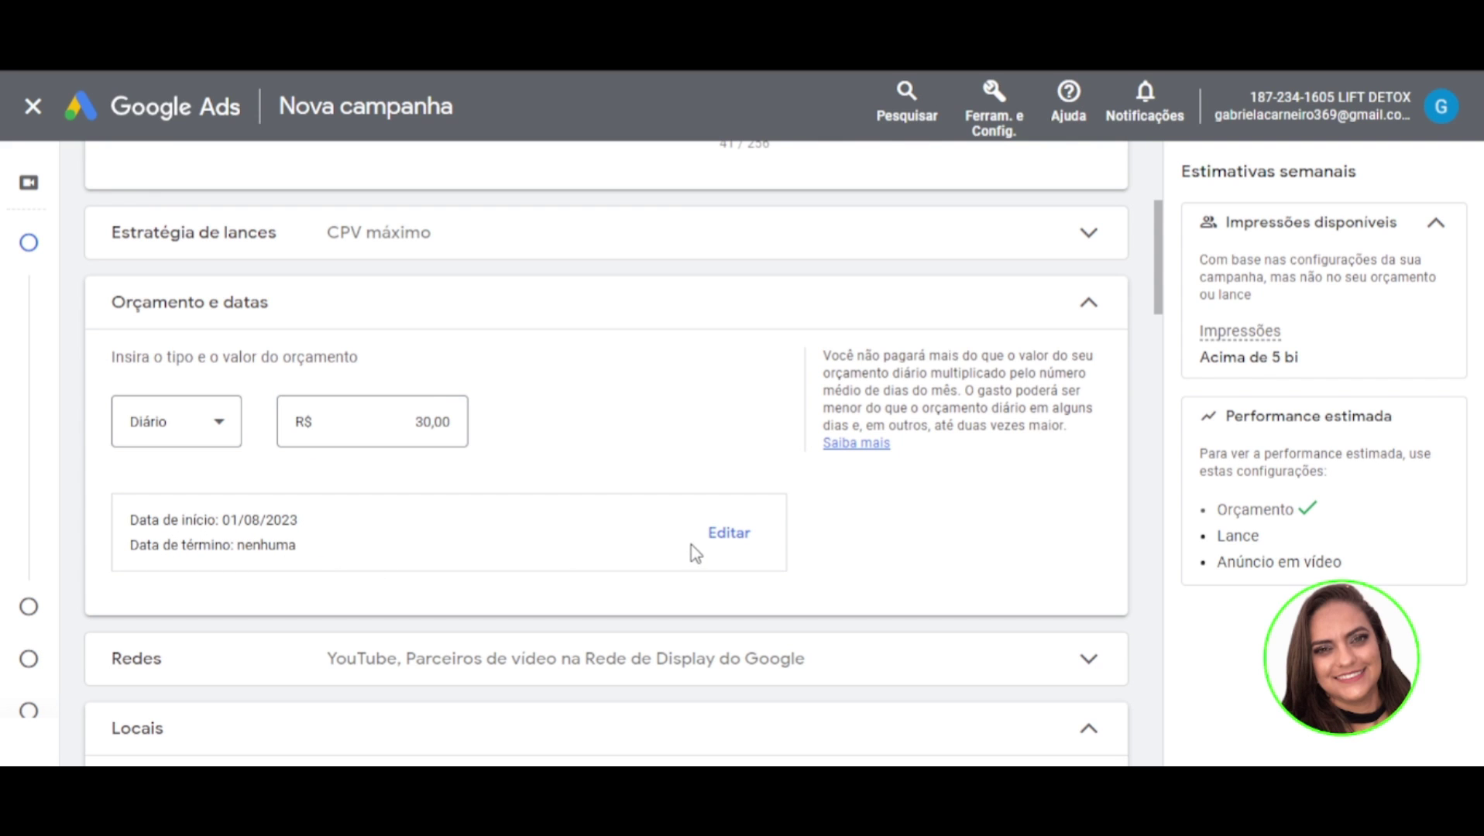
# - Expand the network settings and exclude Parceiros de vídeo na Rede de Display do Google
pyautogui.scroll(-3, 383, 463)
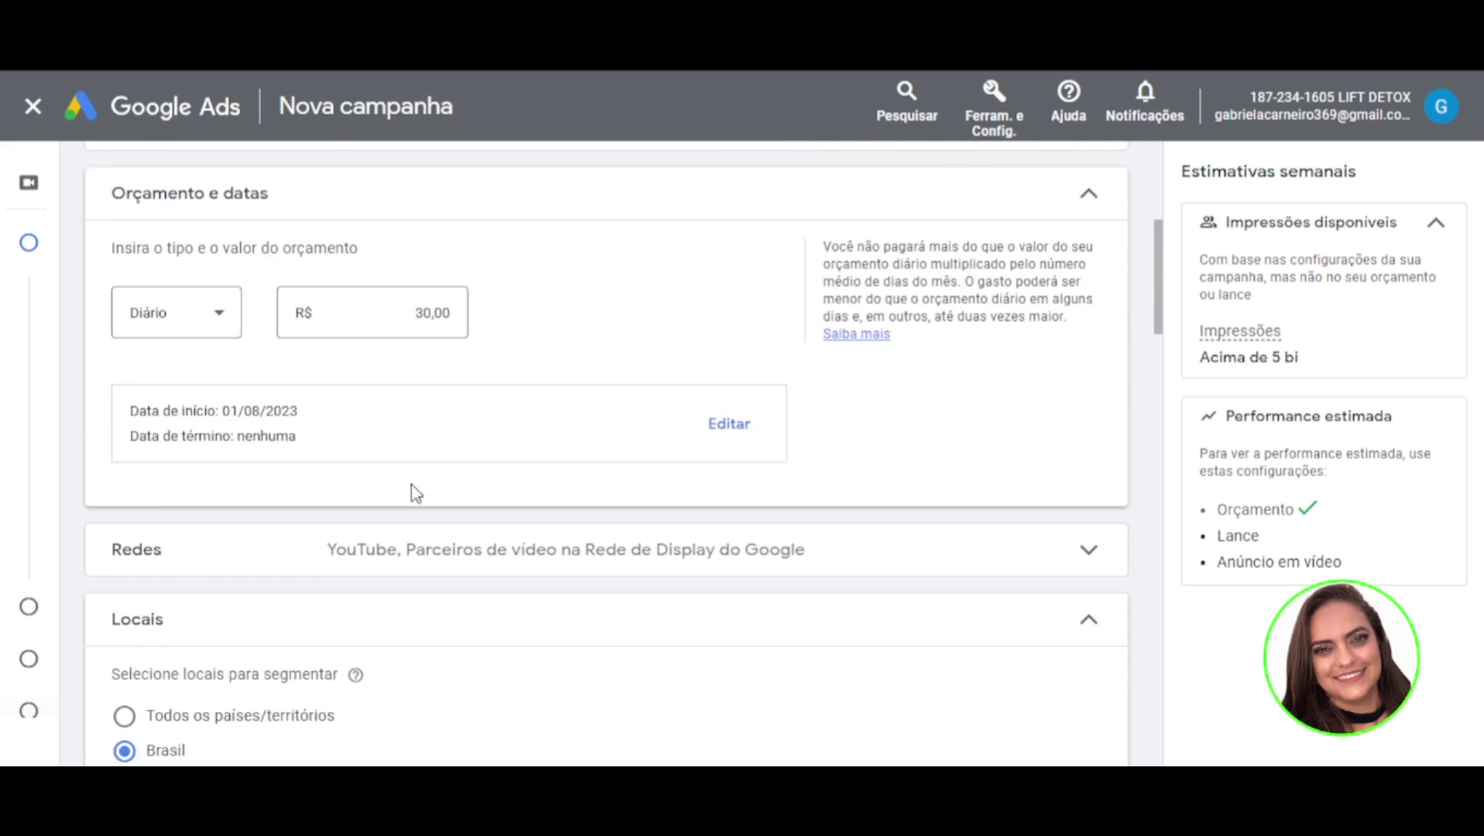
pyautogui.click(300, 443)
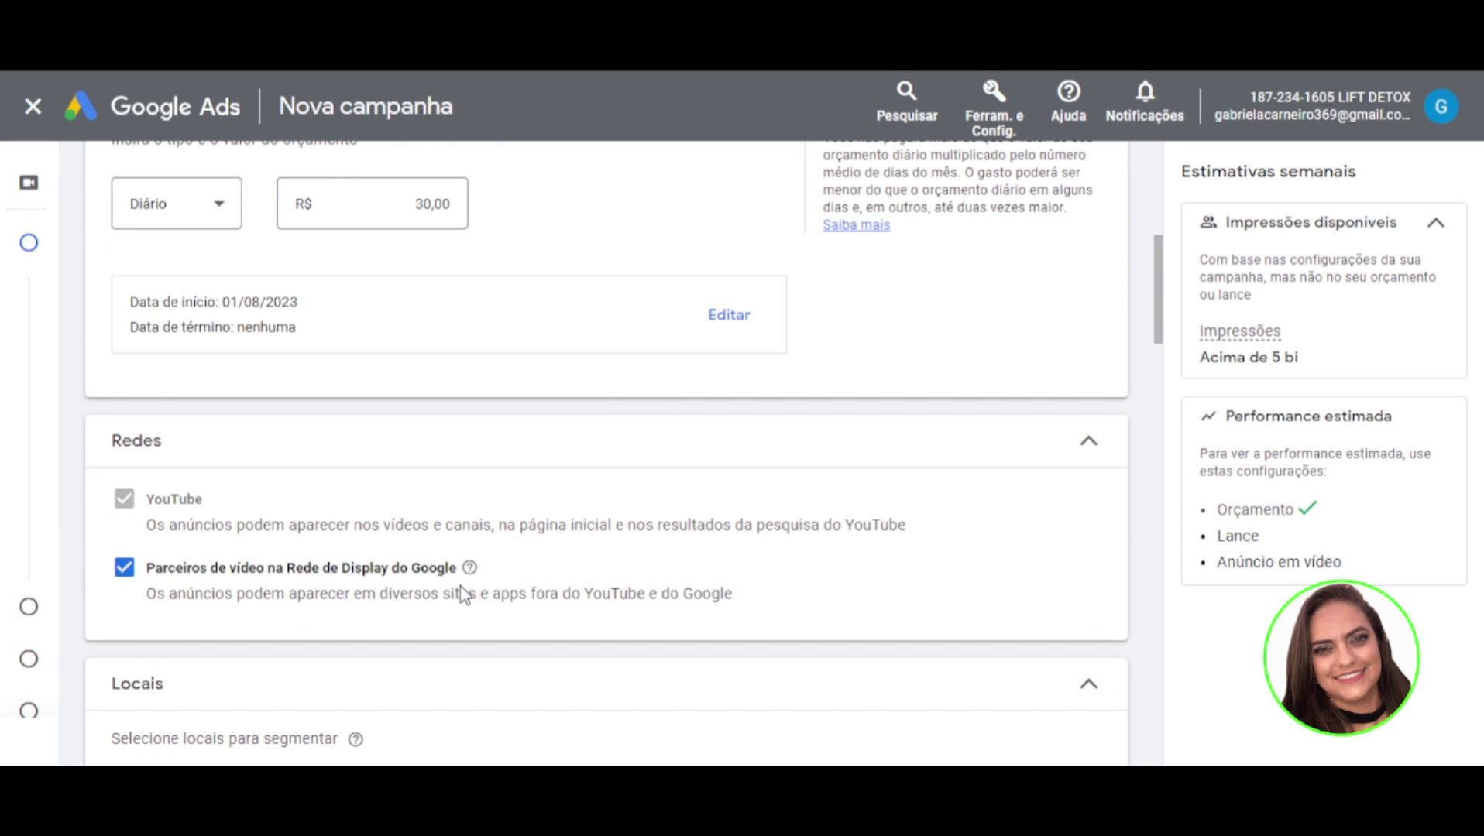
pyautogui.click(125, 573)
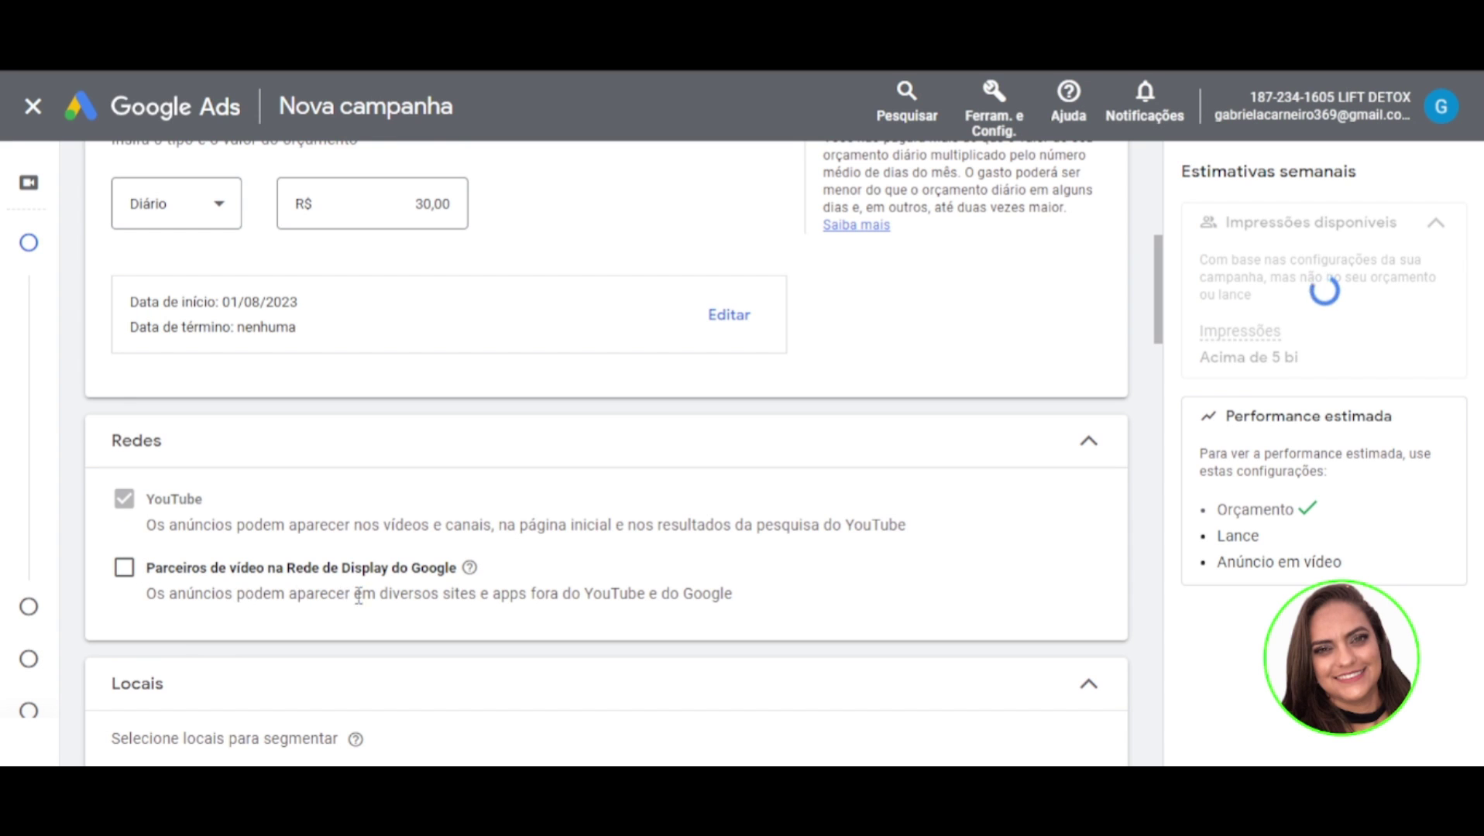
pyautogui.moveTo(234, 594); pyautogui.dragTo(726, 602)
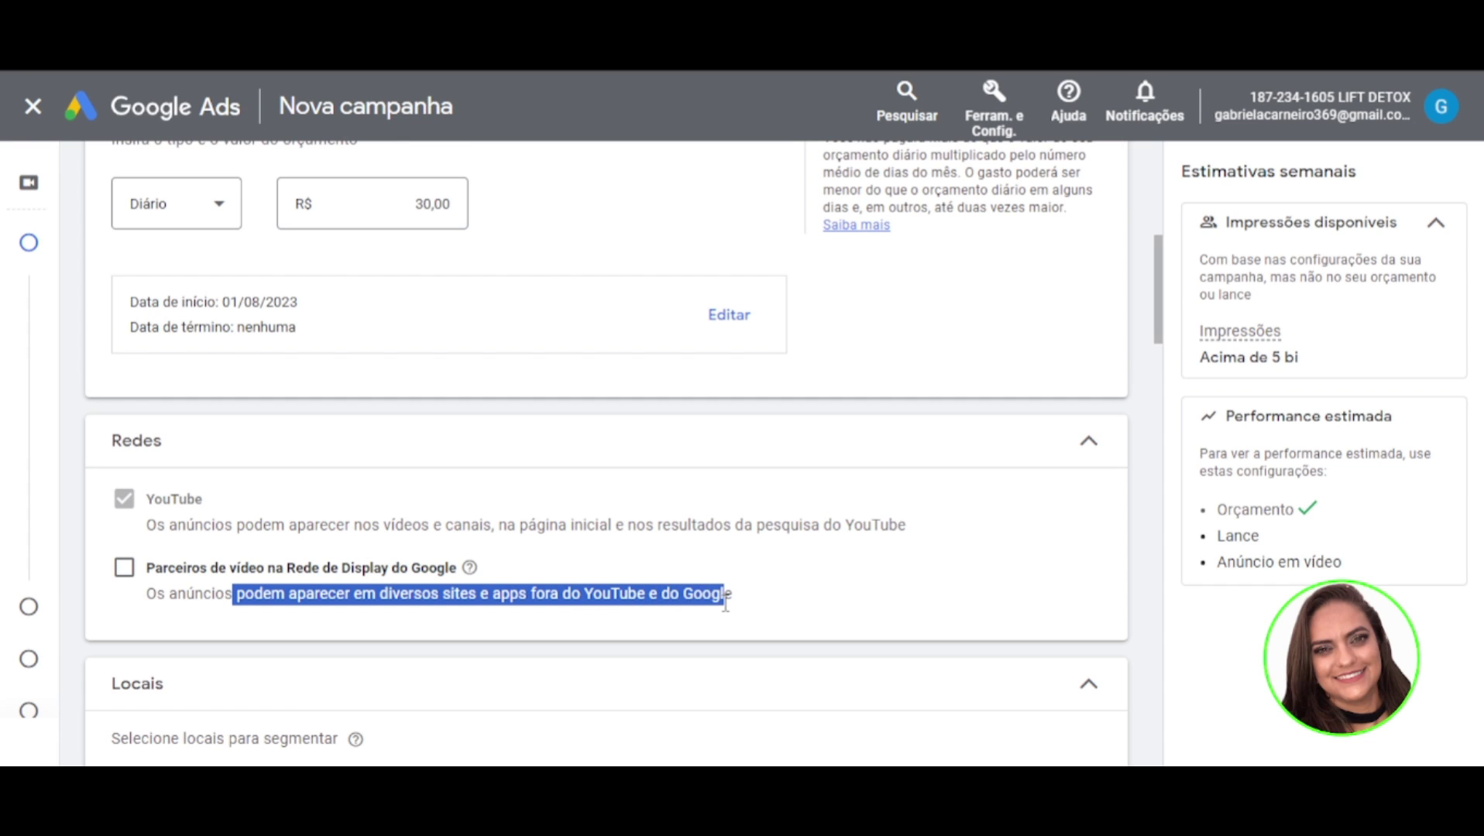
pyautogui.click(124, 494)
# - Review the campaign's location and language settings and expand the related videos section
pyautogui.scroll(-3, 507, 589)
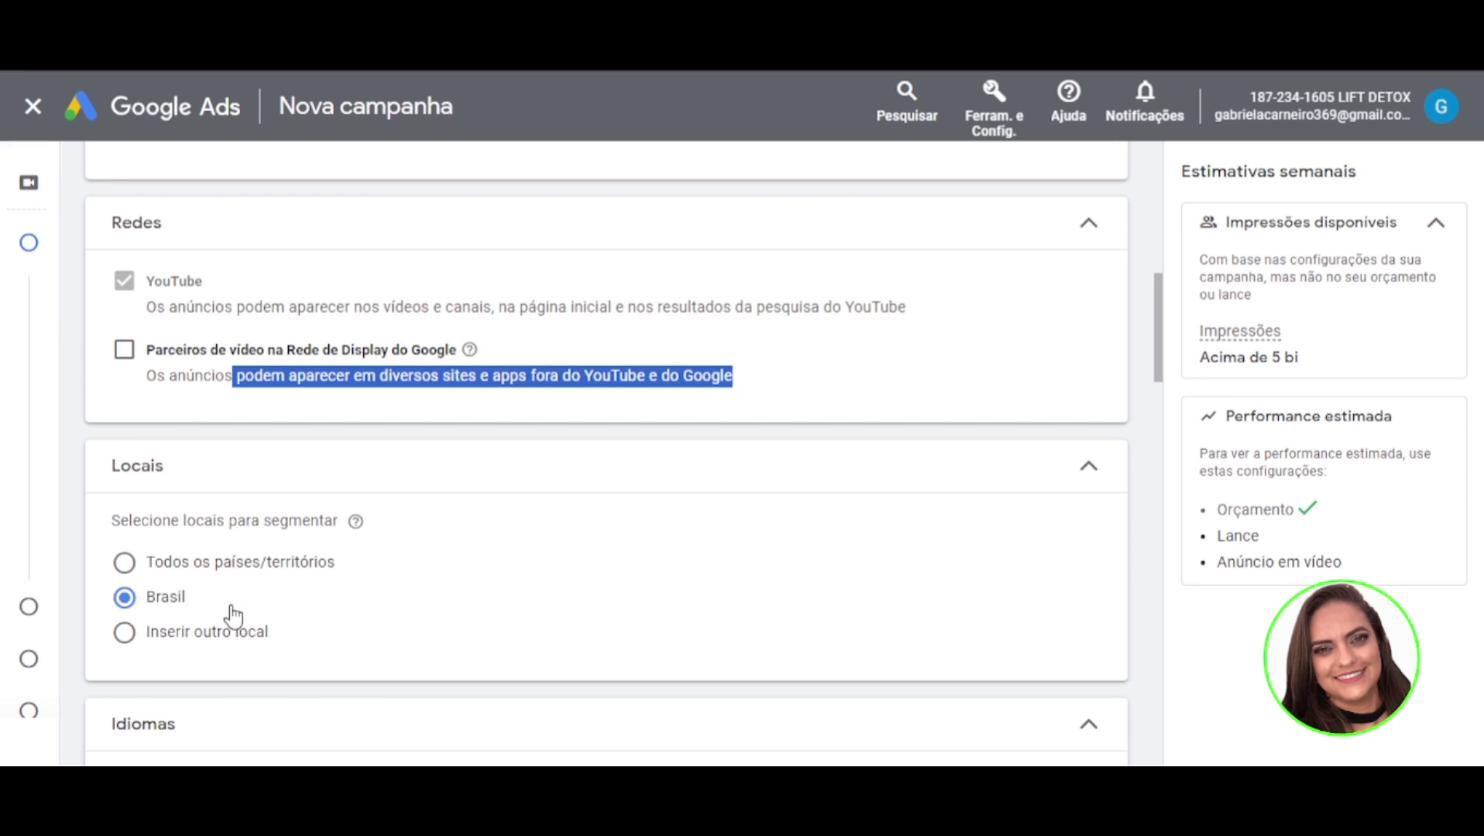
pyautogui.scroll(-3, 224, 608)
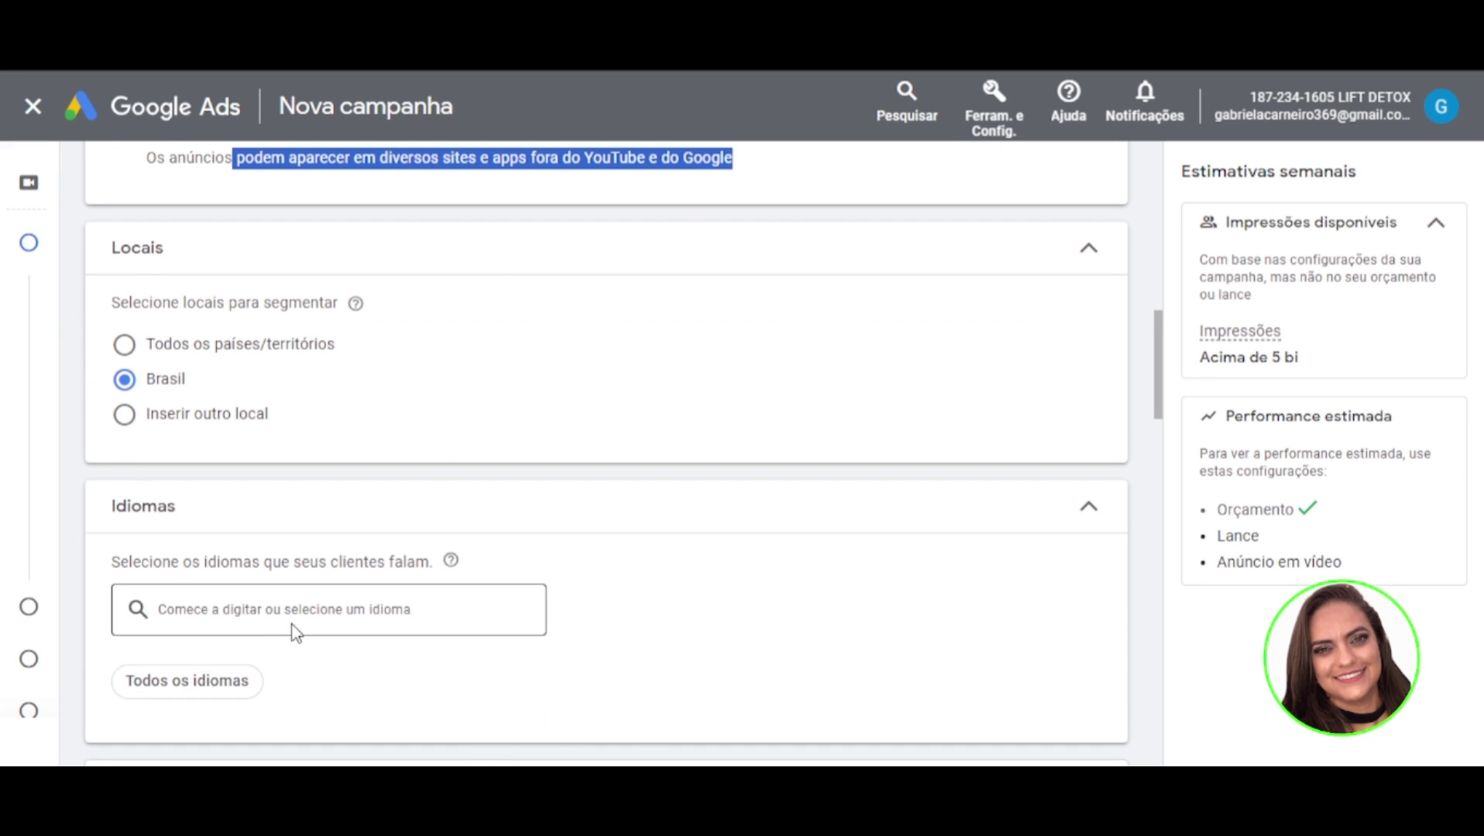
pyautogui.scroll(-2, 203, 628)
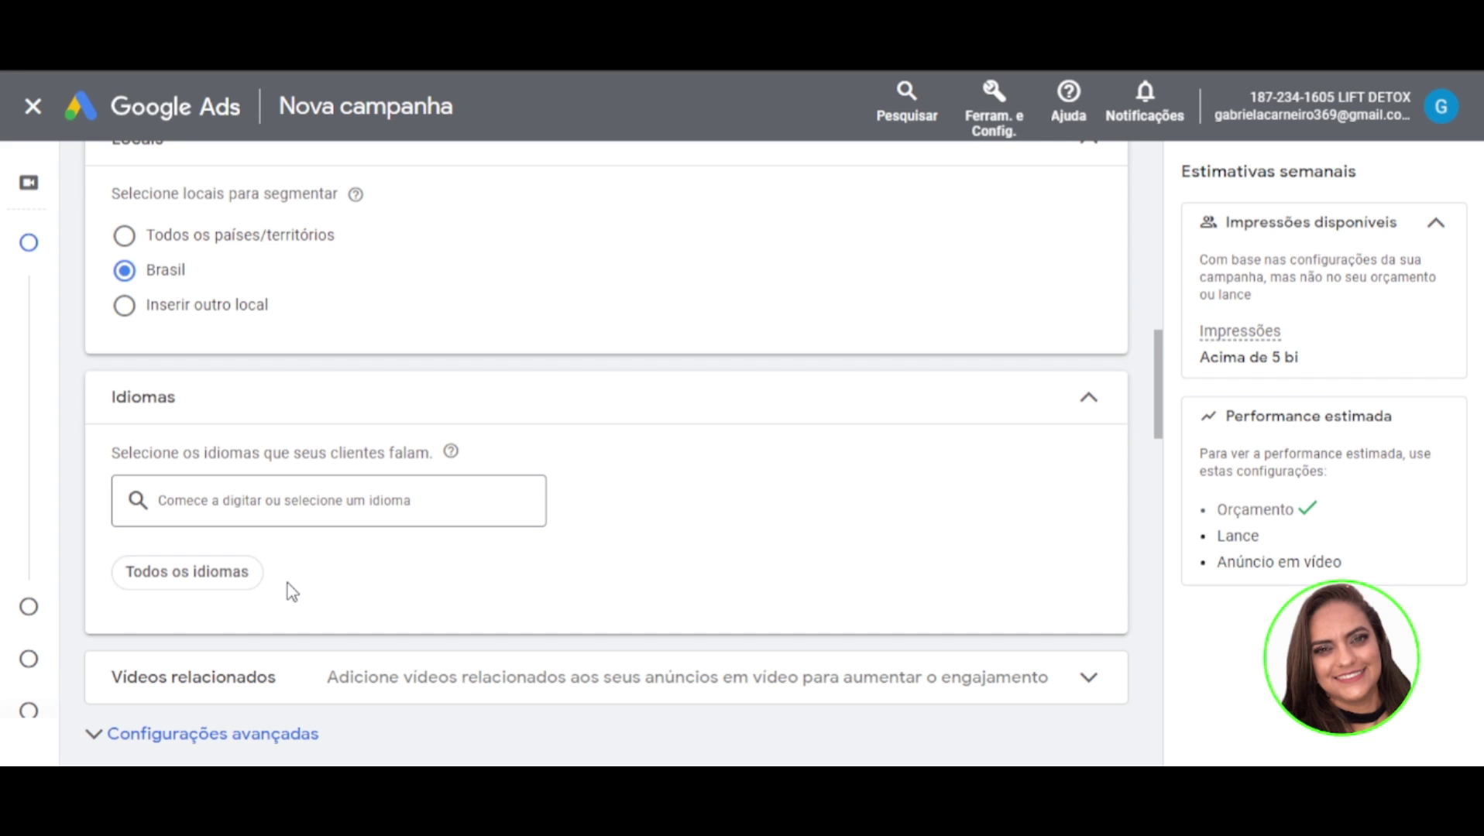
pyautogui.scroll(-3, 285, 584)
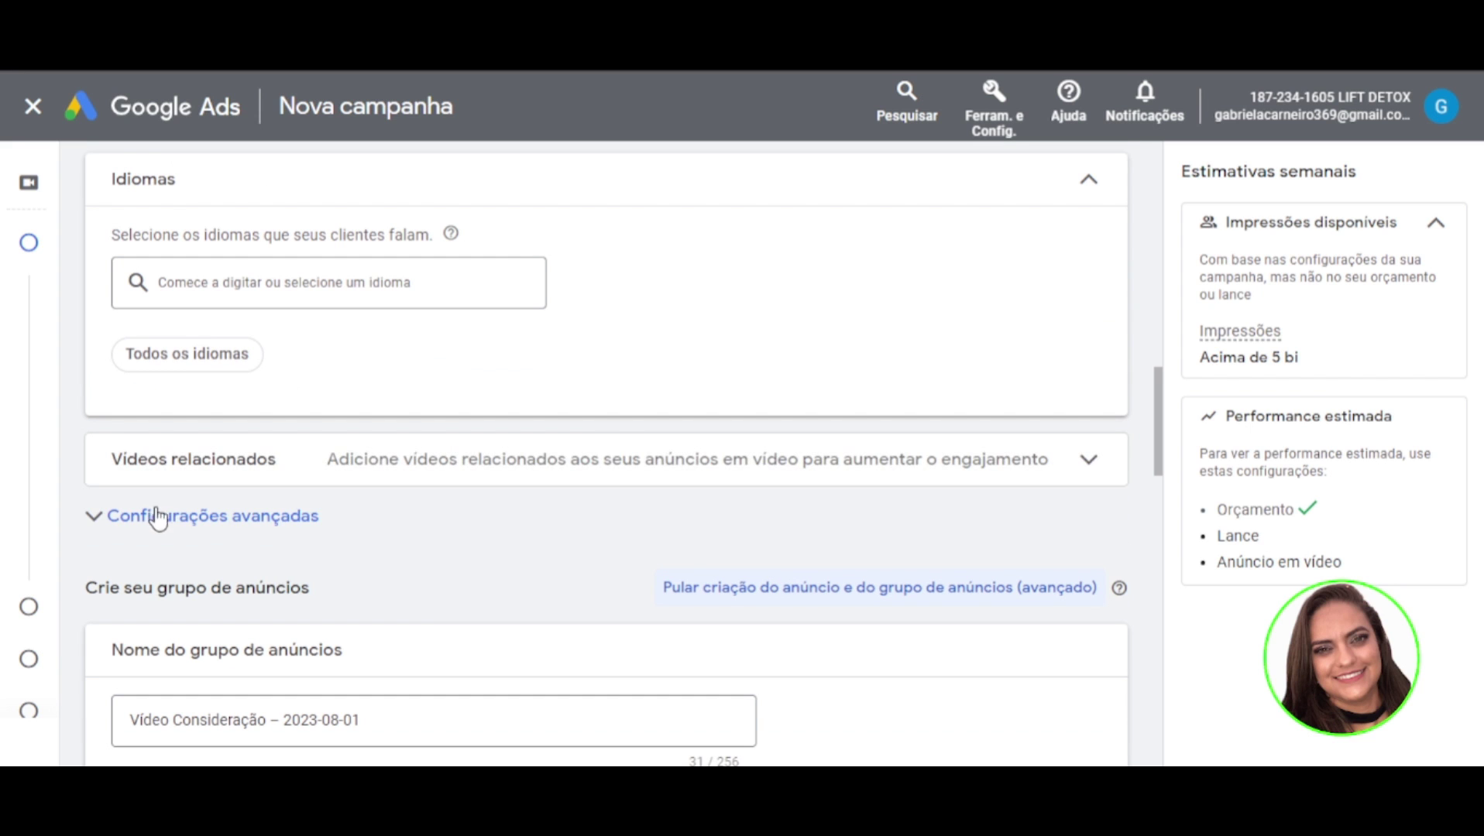
pyautogui.click(265, 474)
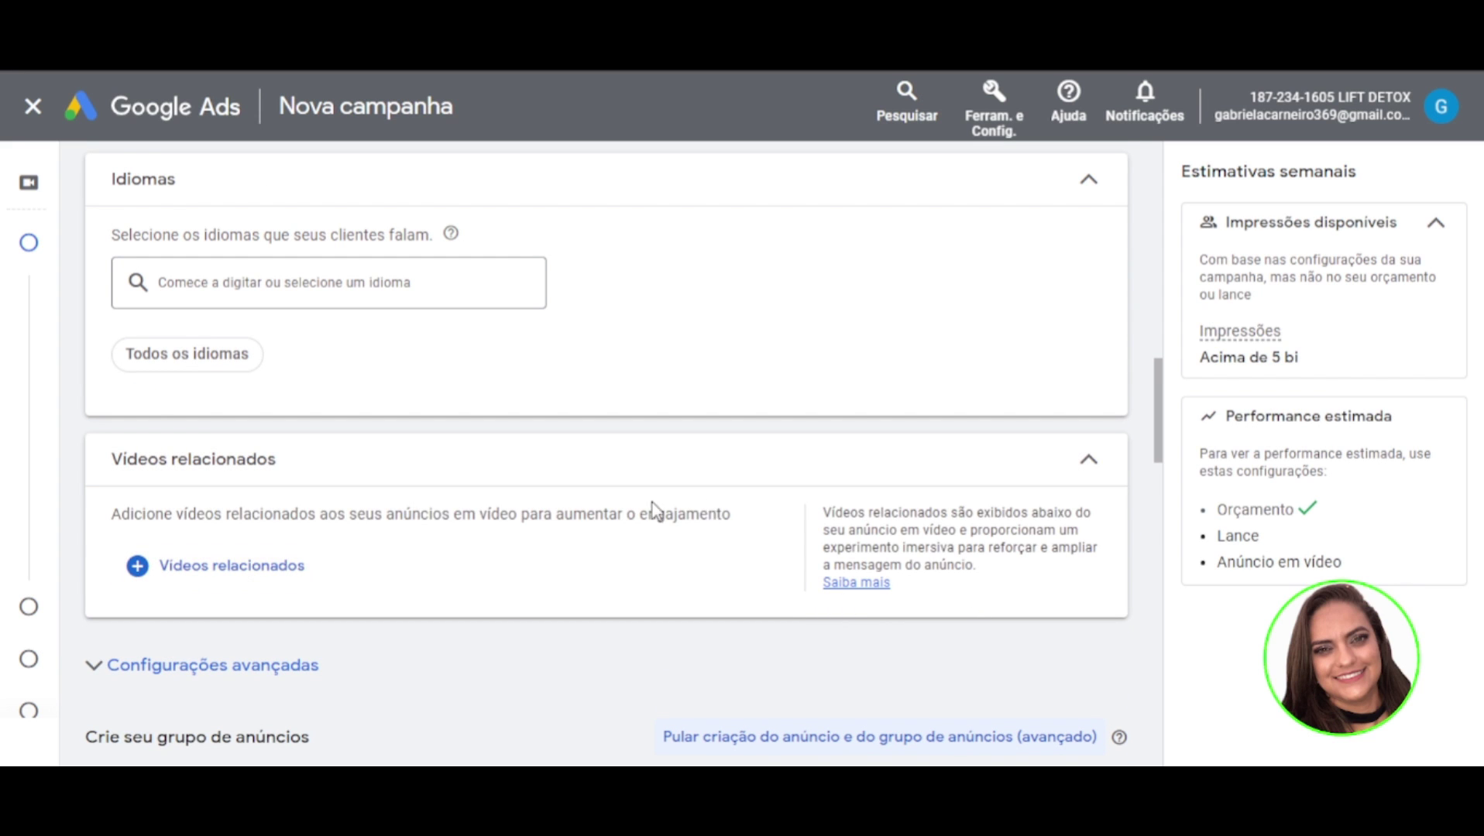
# - Collapse the related videos section and limit device targeting to Computadores and Smartphones, excluding Tablets and Telas de TV
pyautogui.click(364, 478)
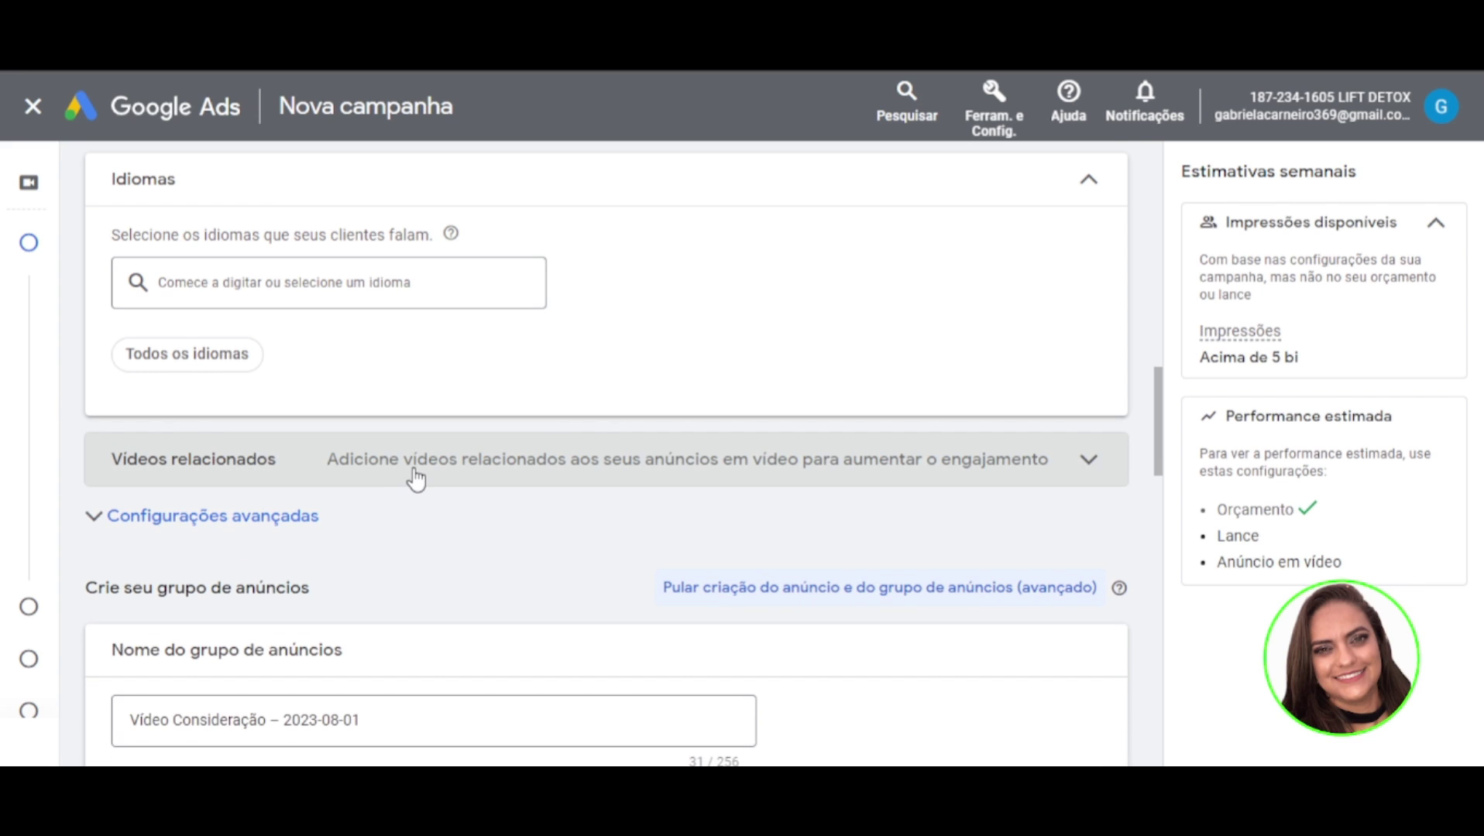
pyautogui.click(267, 525)
pyautogui.scroll(-1, 310, 518)
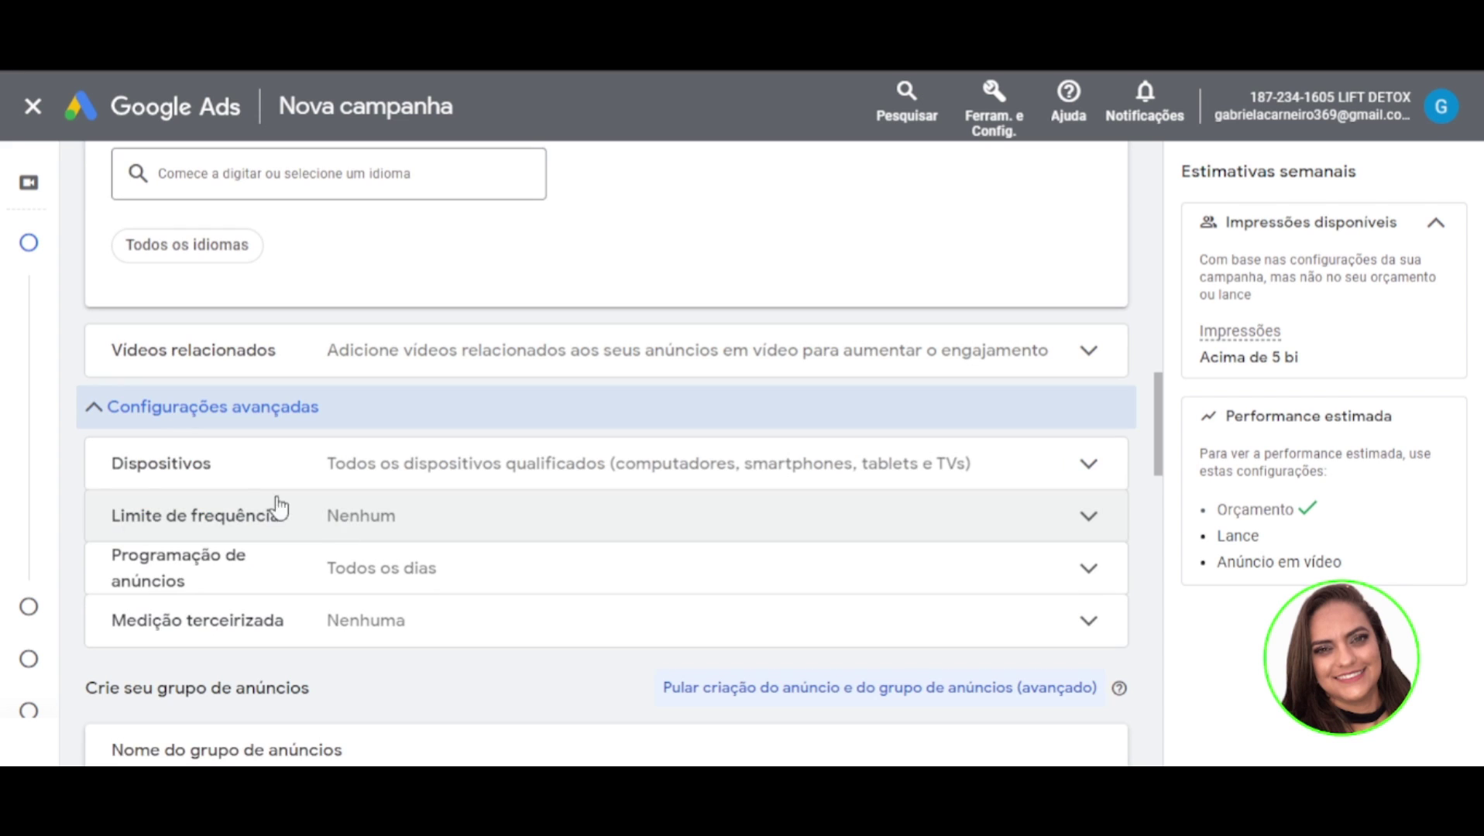
pyautogui.click(277, 466)
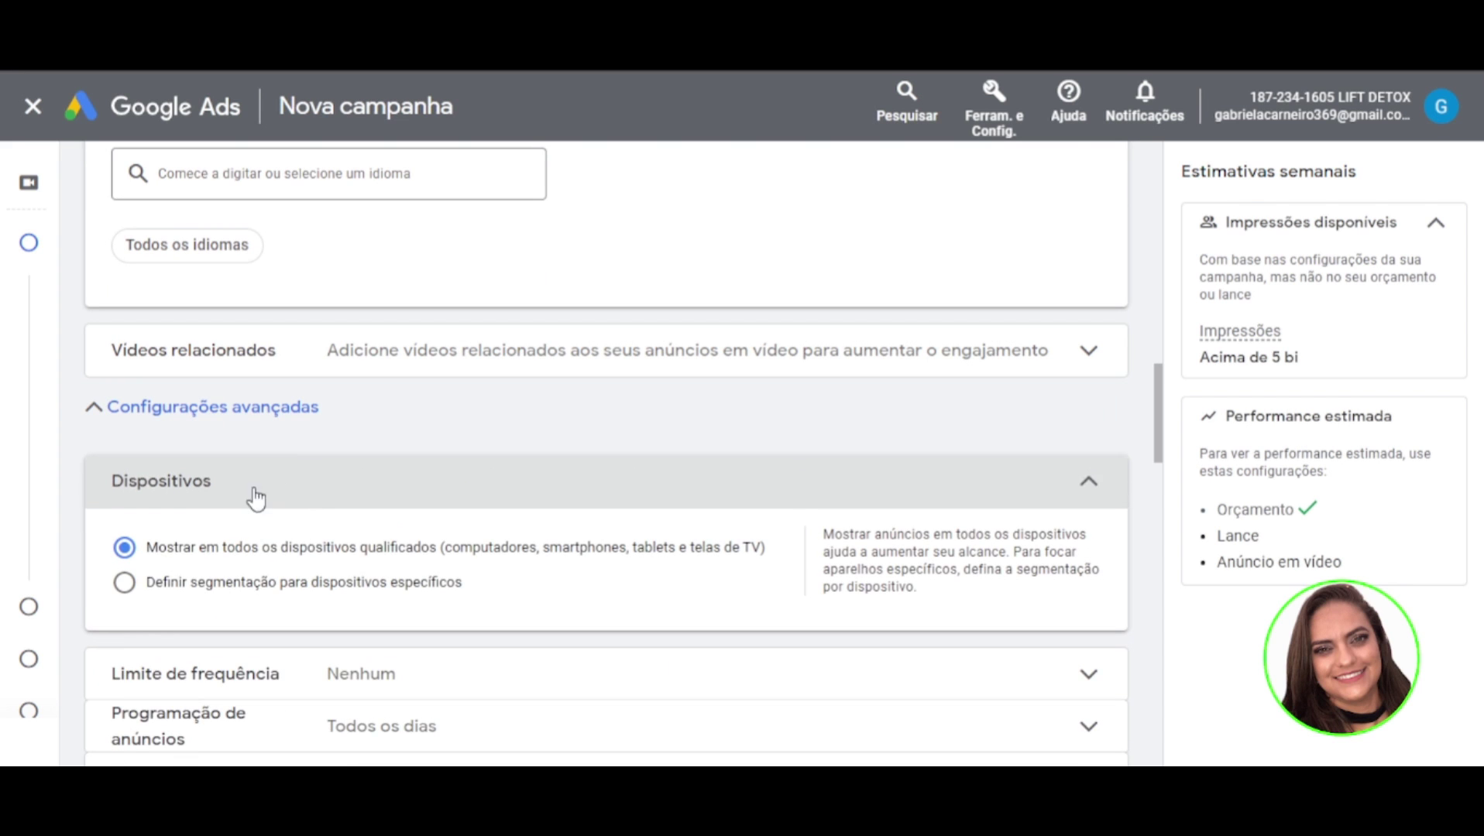
pyautogui.click(142, 591)
pyautogui.scroll(-1, 310, 600)
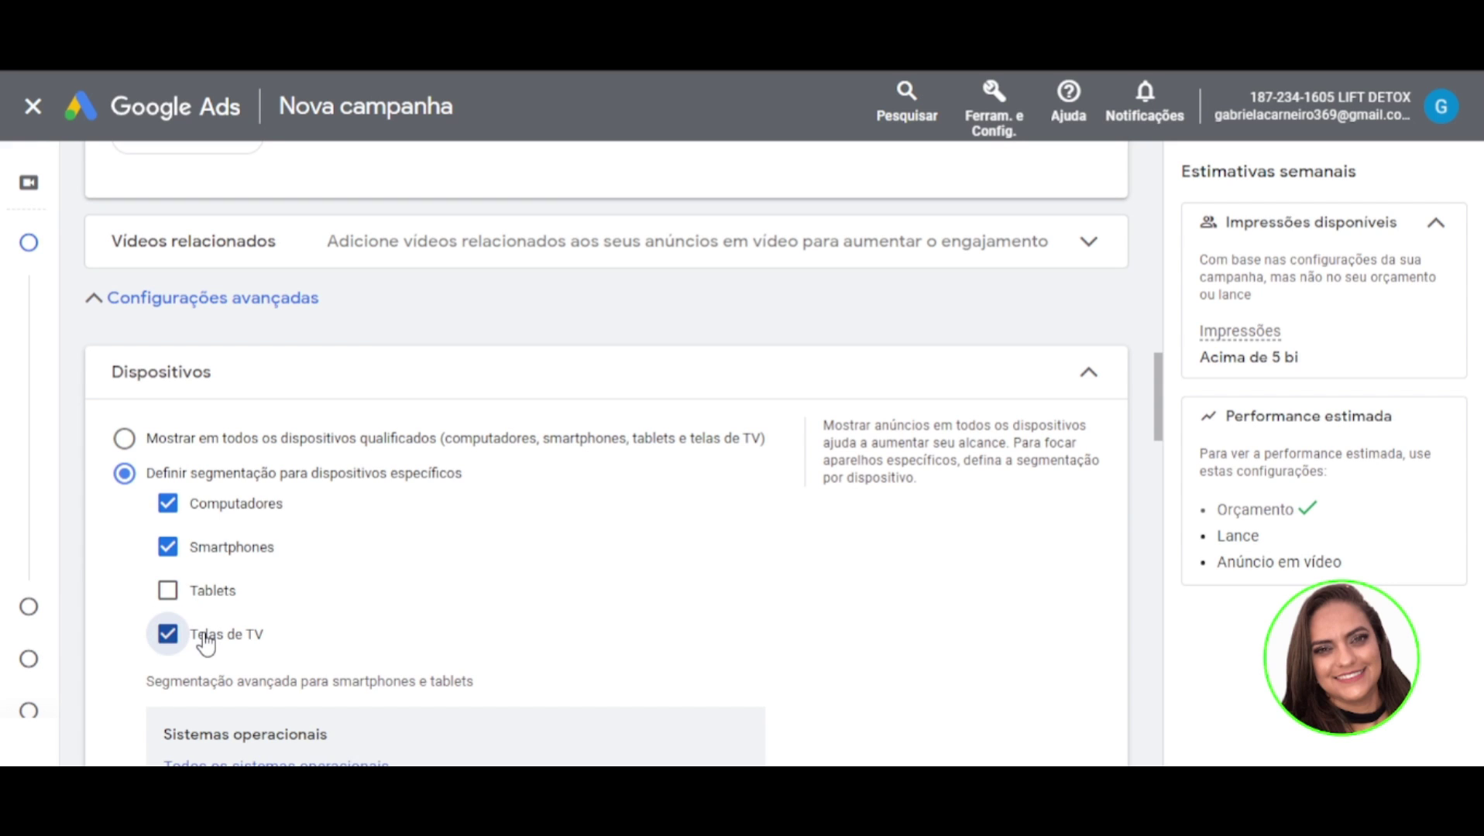
pyautogui.click(203, 639)
# - Restrict the advanced smartphone and tablet targeting to the Wi-Fi network
pyautogui.scroll(8, 371, 589)
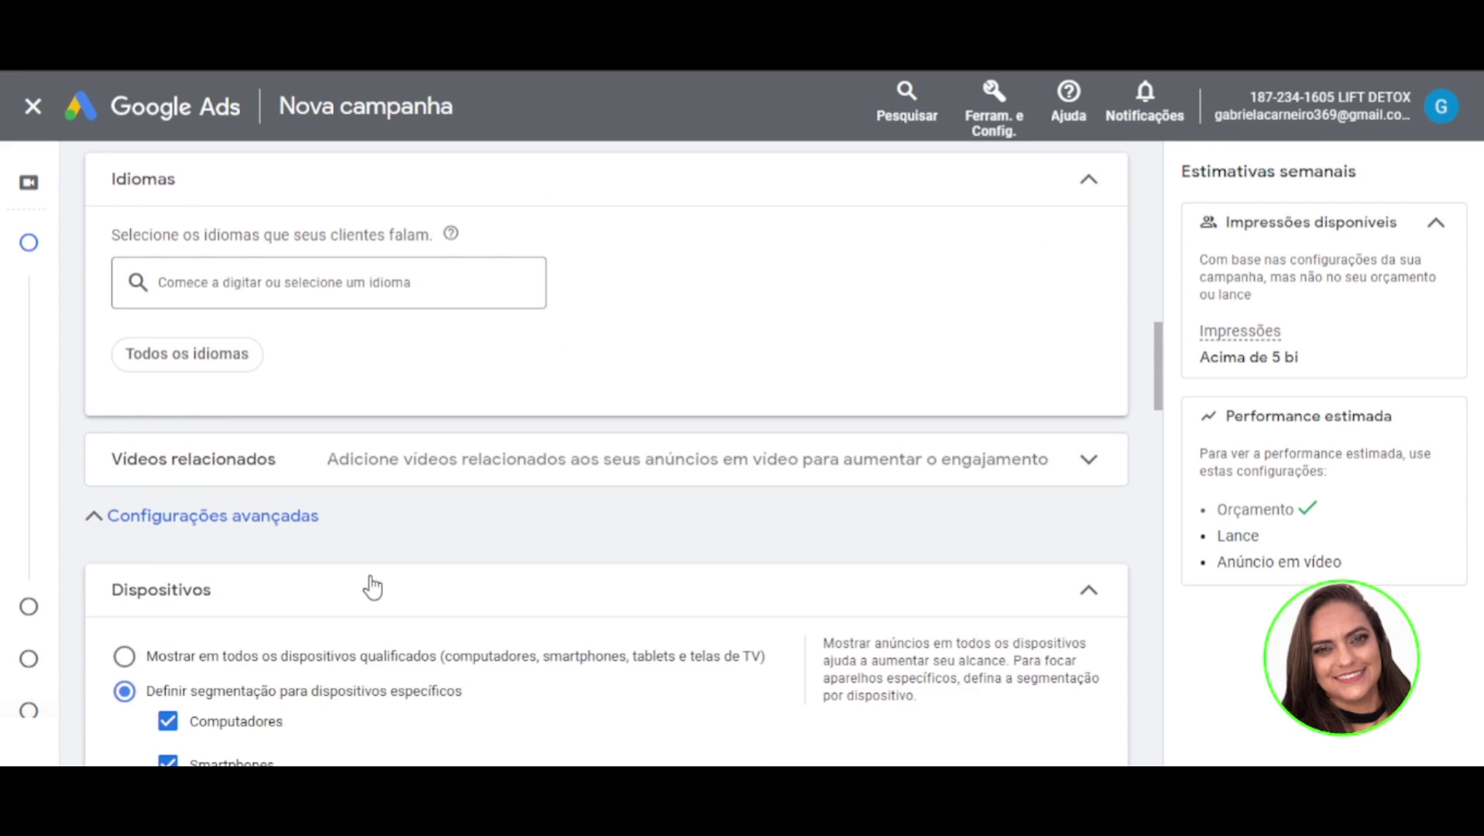
pyautogui.scroll(8, 464, 464)
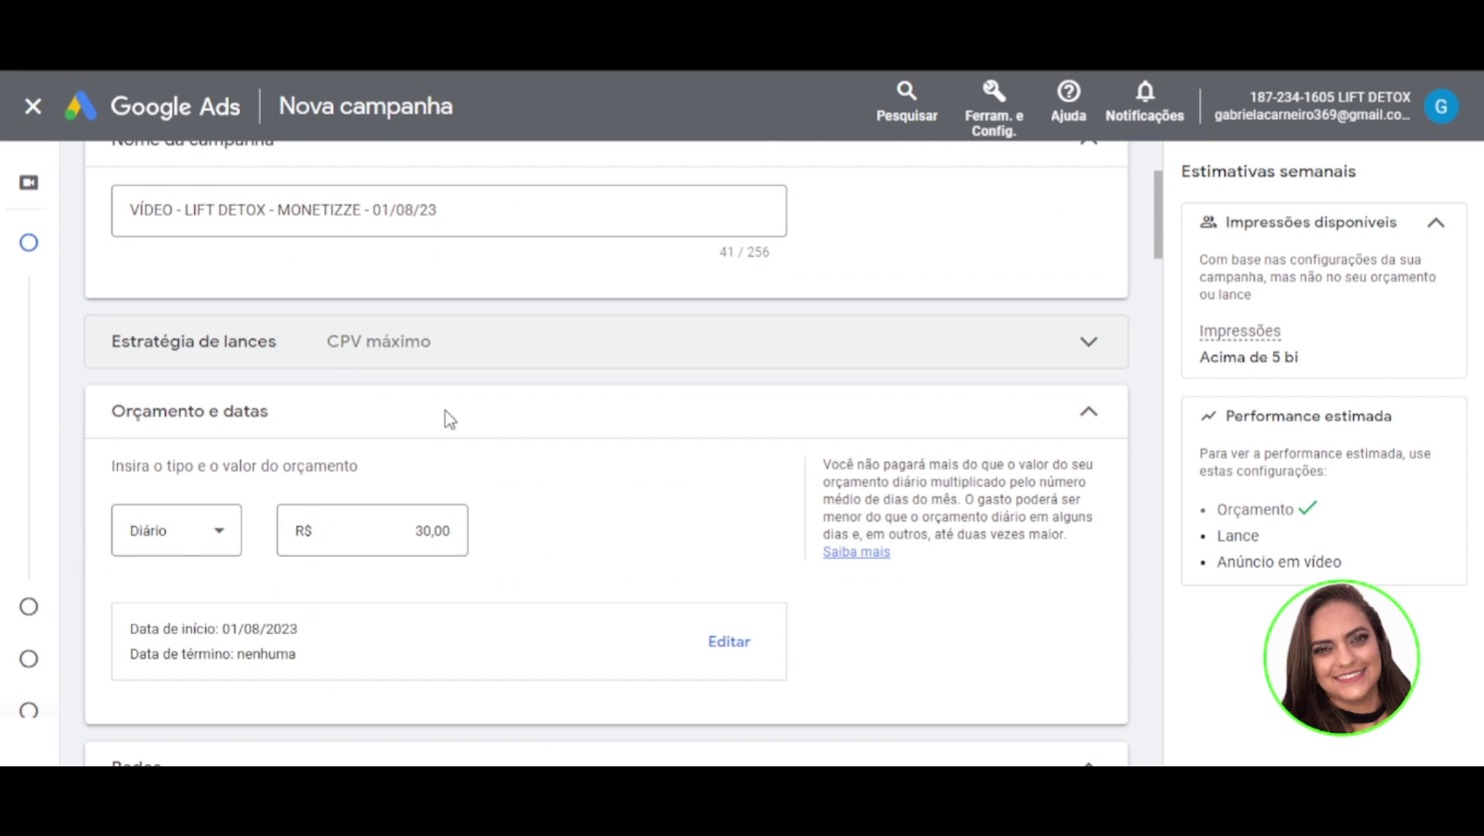
pyautogui.scroll(-8, 453, 420)
pyautogui.scroll(-7, 454, 425)
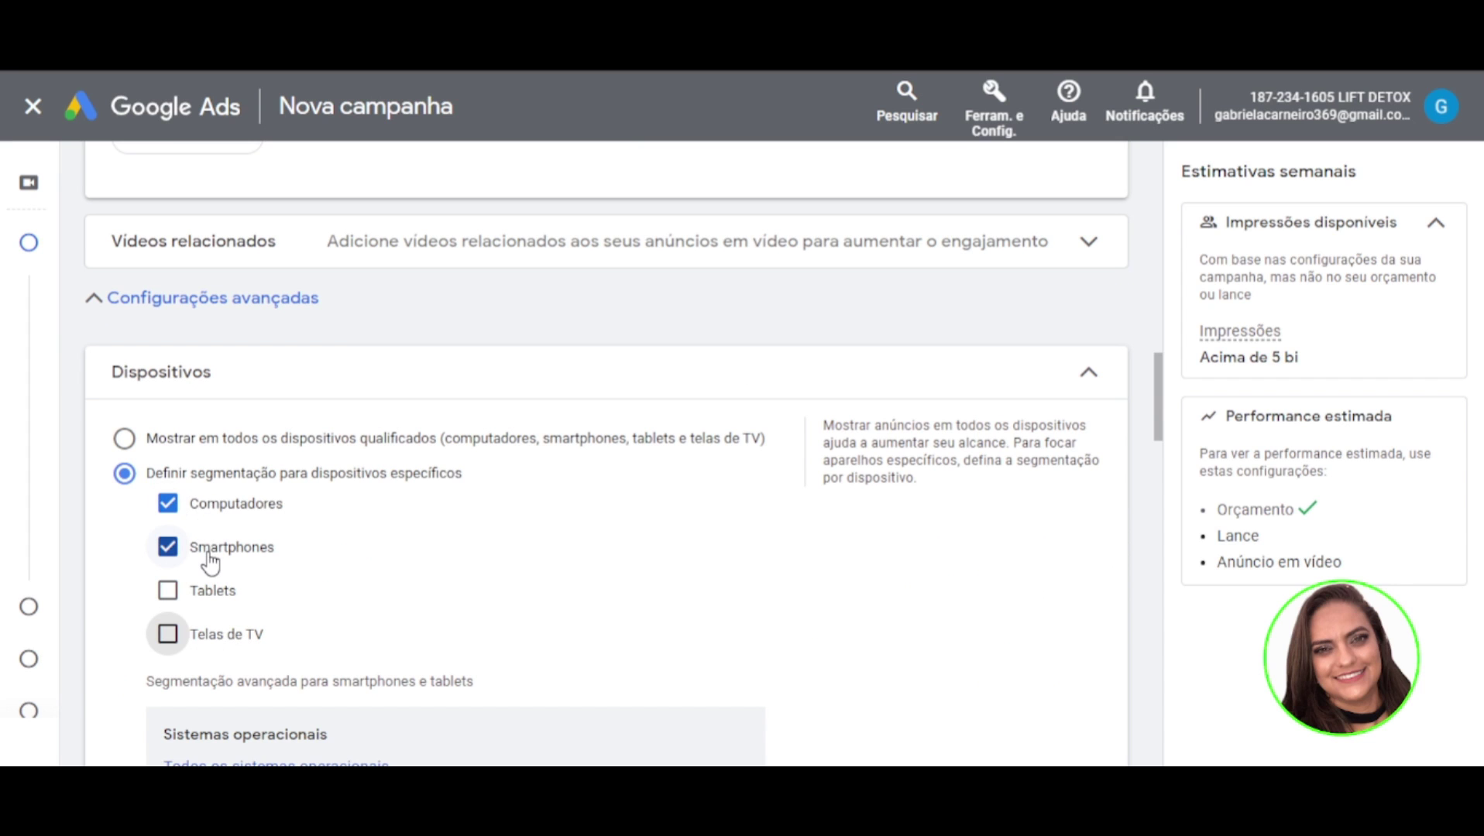
pyautogui.scroll(-3, 209, 563)
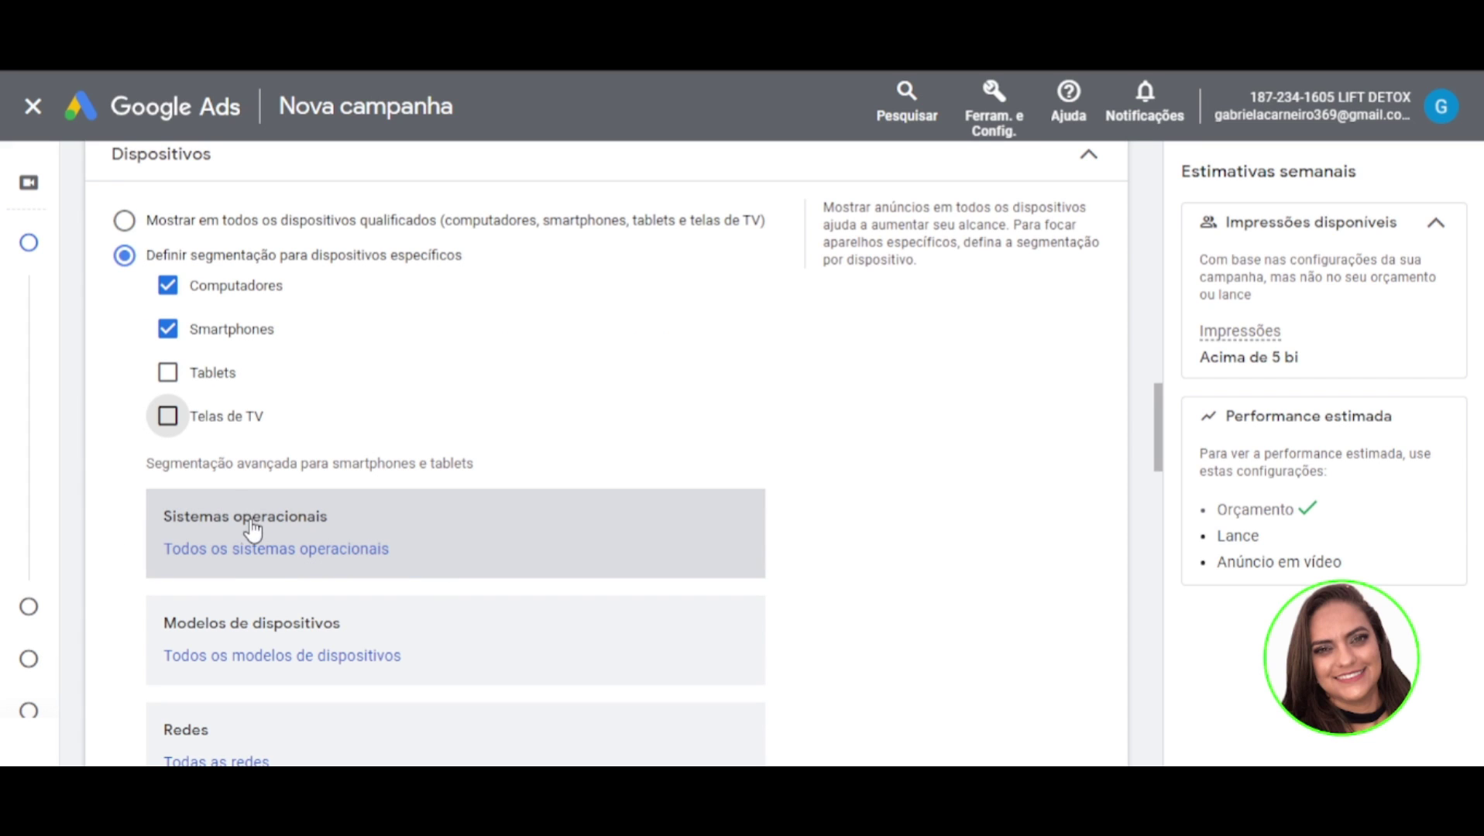
pyautogui.scroll(-2, 265, 568)
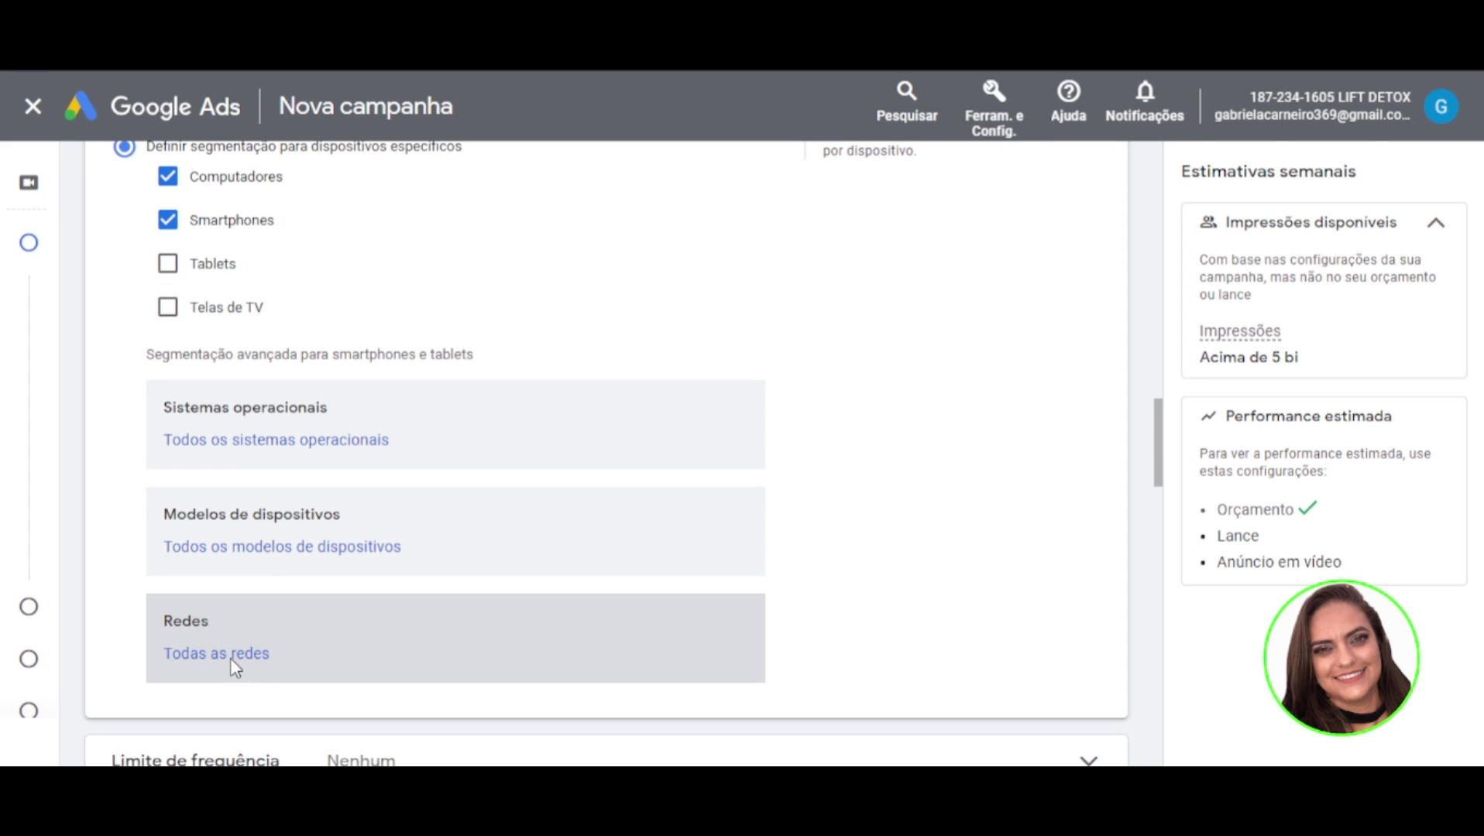
pyautogui.click(230, 657)
pyautogui.click(341, 216)
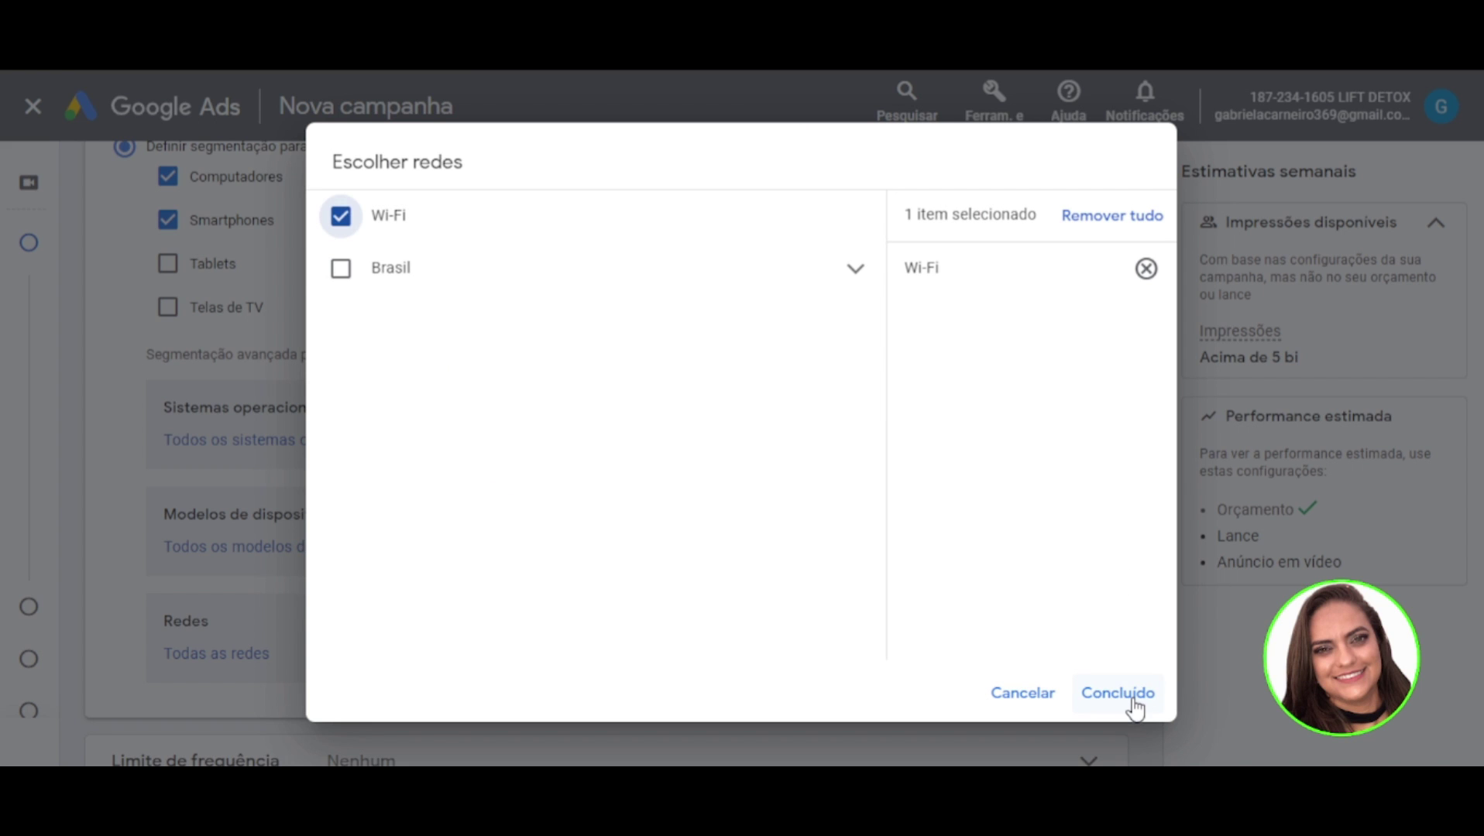
pyautogui.click(1077, 686)
# - Expand the frequency limit settings, review the impression and view limit options, and collapse the section again
pyautogui.scroll(-3, 590, 599)
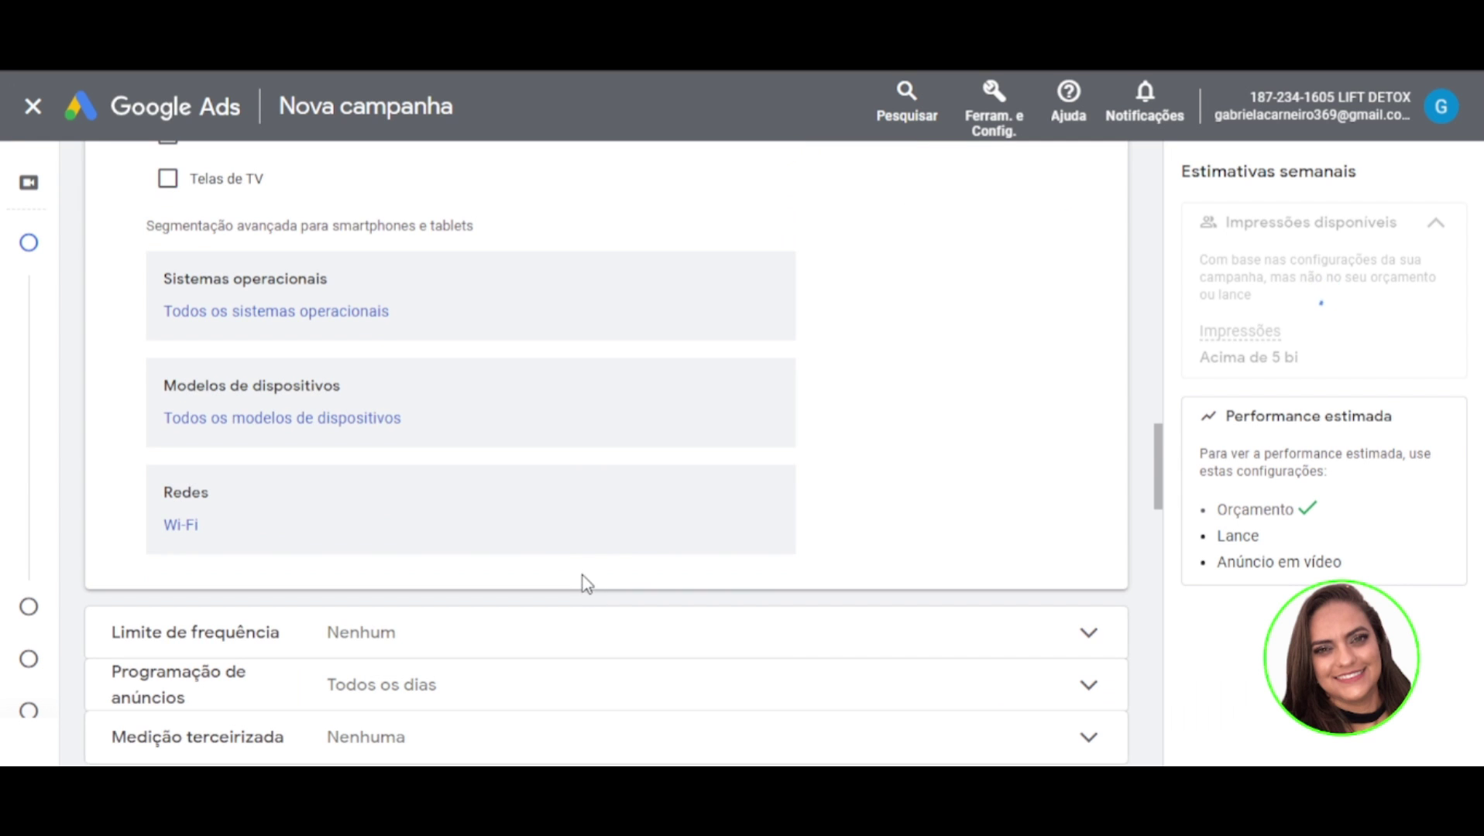
pyautogui.click(370, 645)
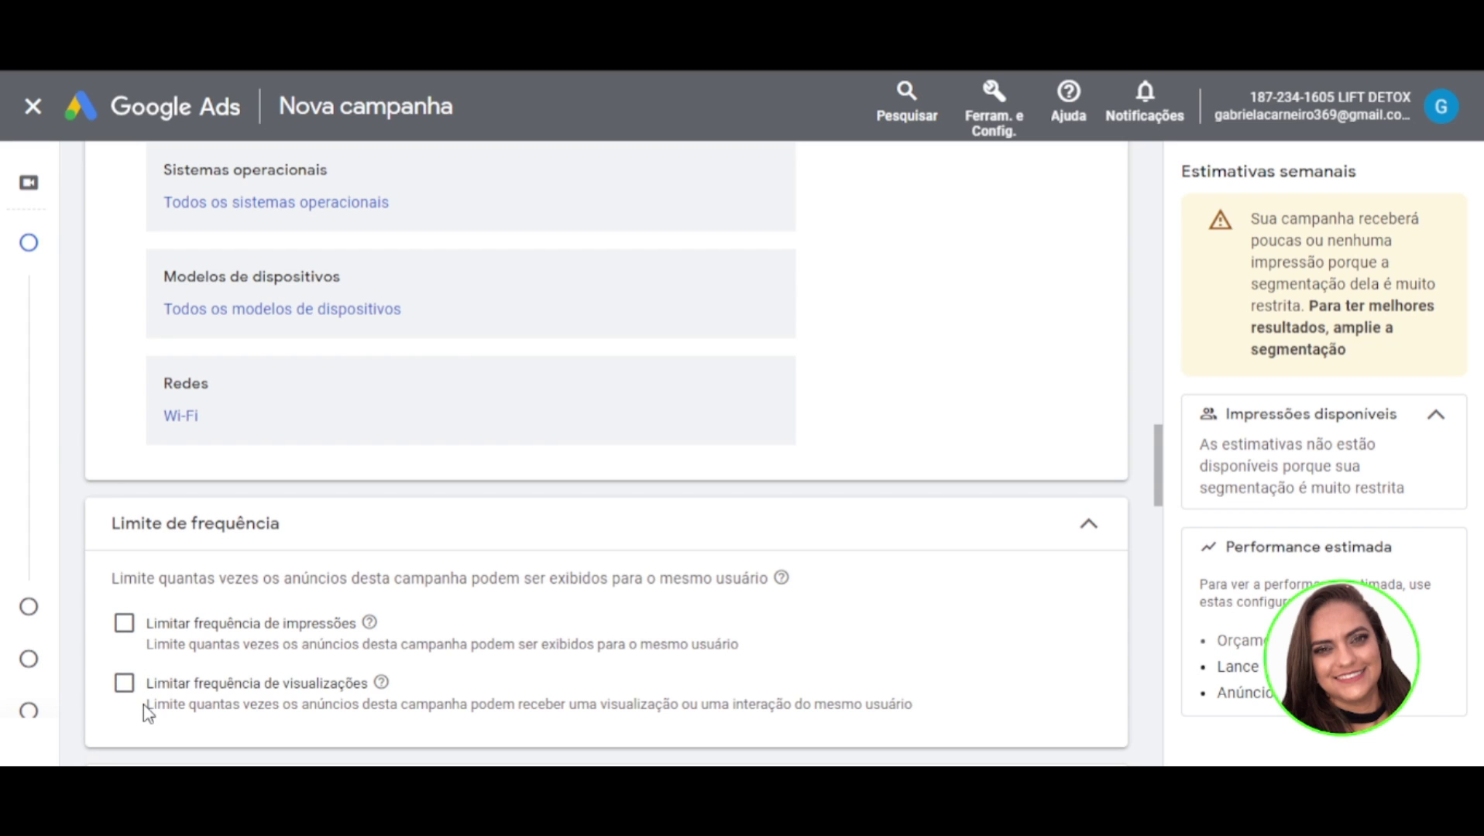
pyautogui.click(231, 542)
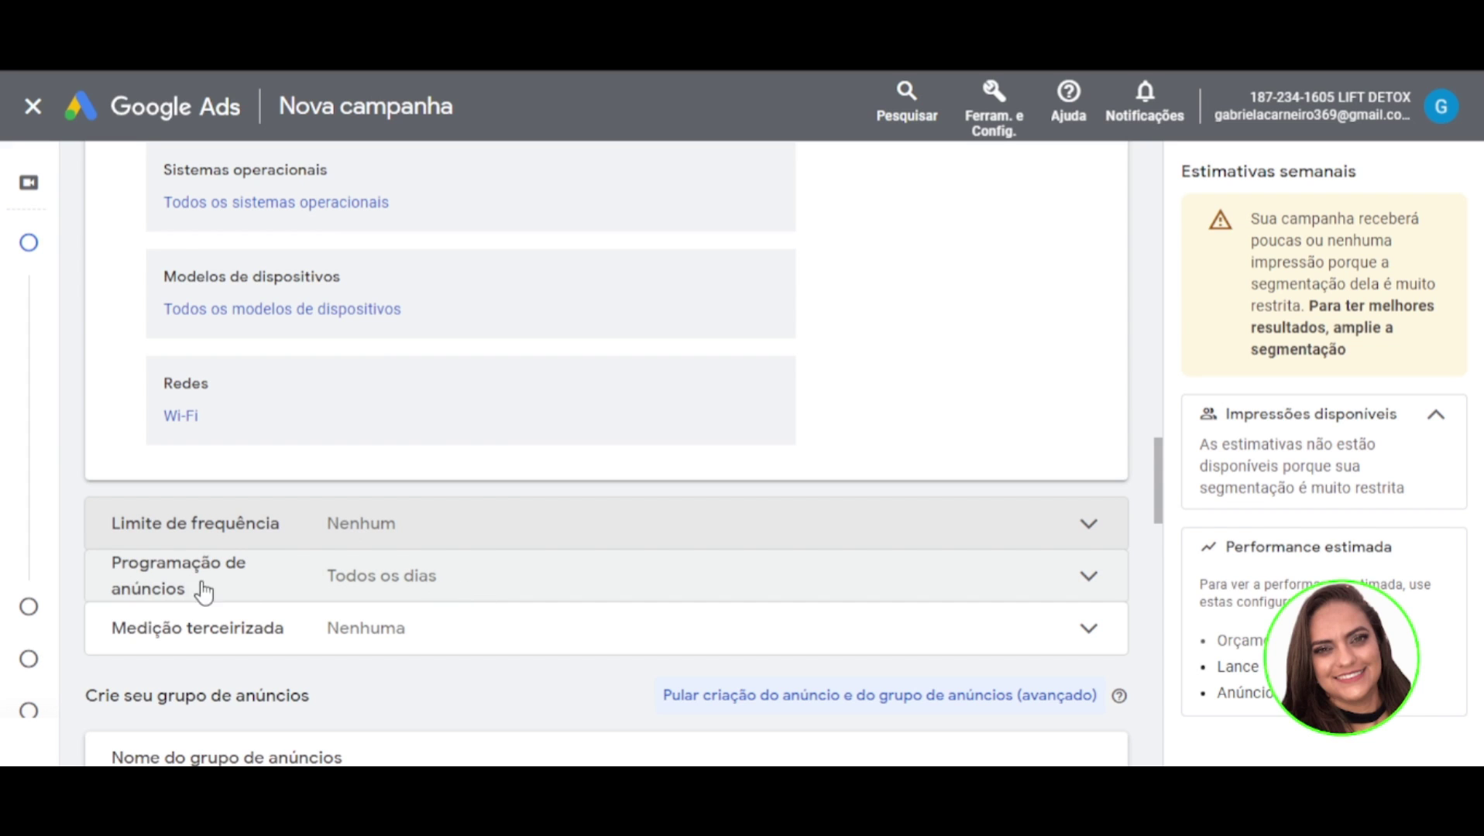
# - Schedule the ads for Todos os dias from 07:00 to 00:00
pyautogui.click(341, 593)
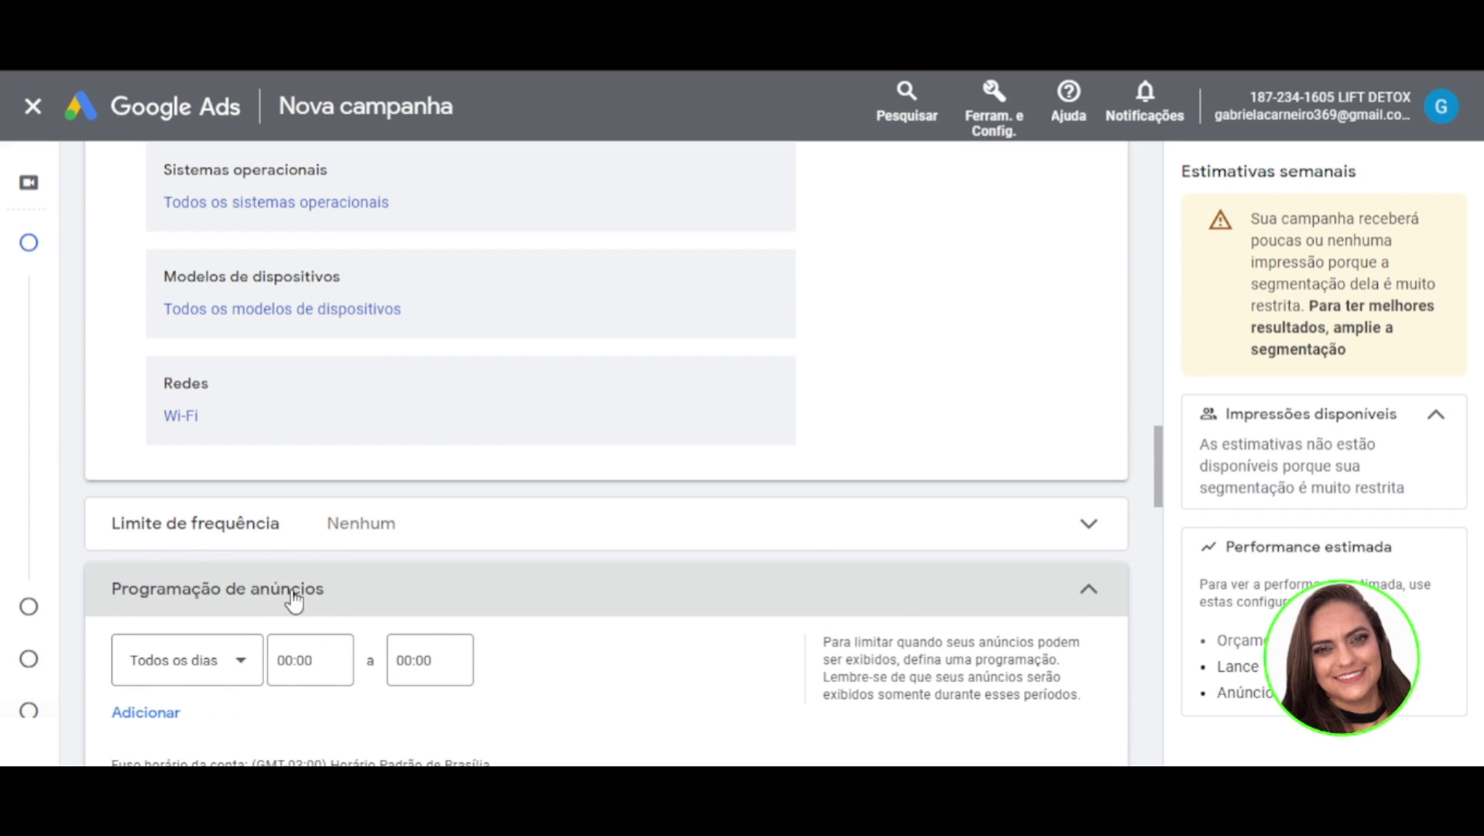
pyautogui.click(314, 569)
pyautogui.write('07:15')
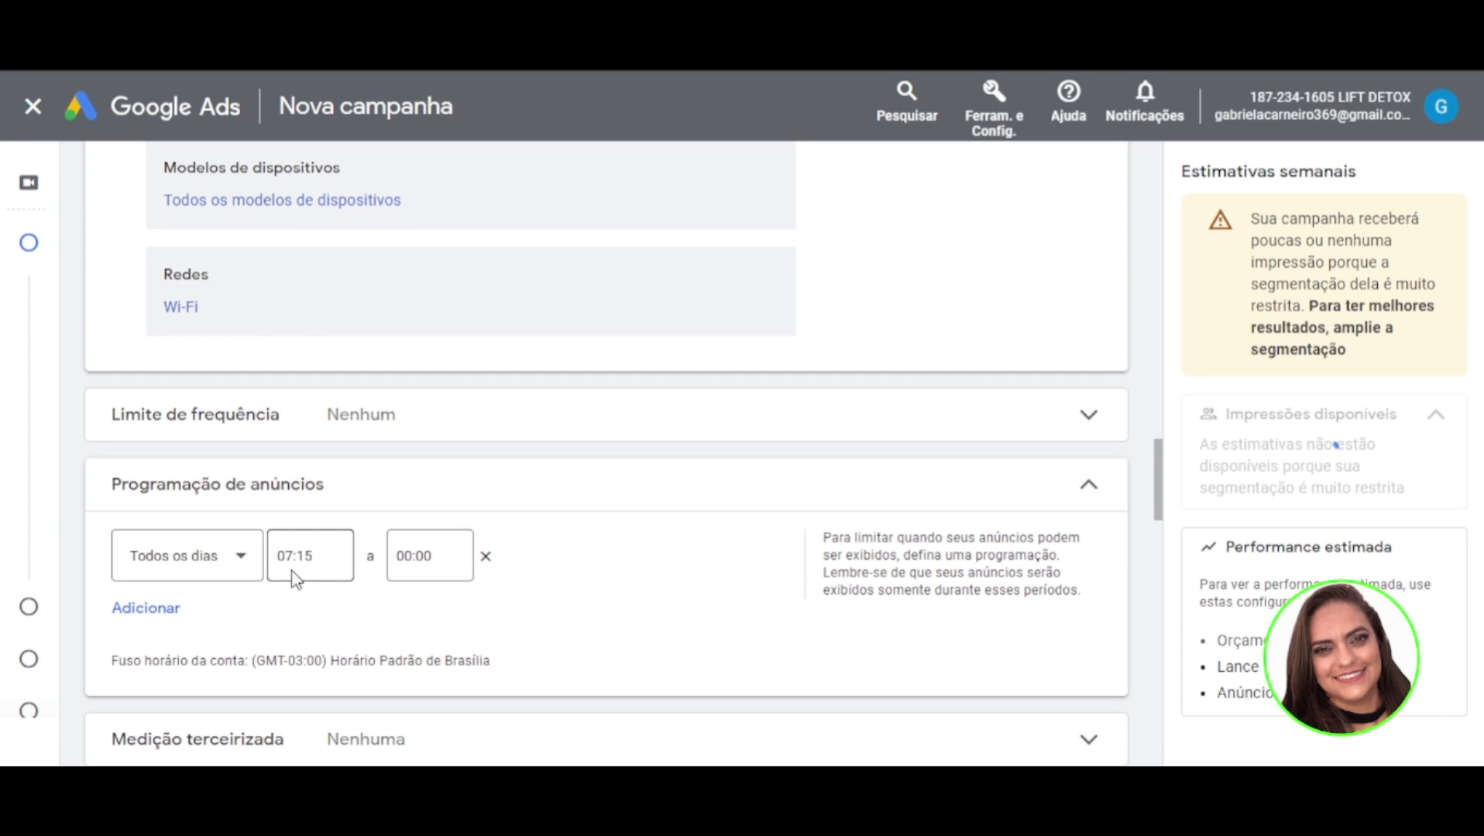
pyautogui.click(435, 563)
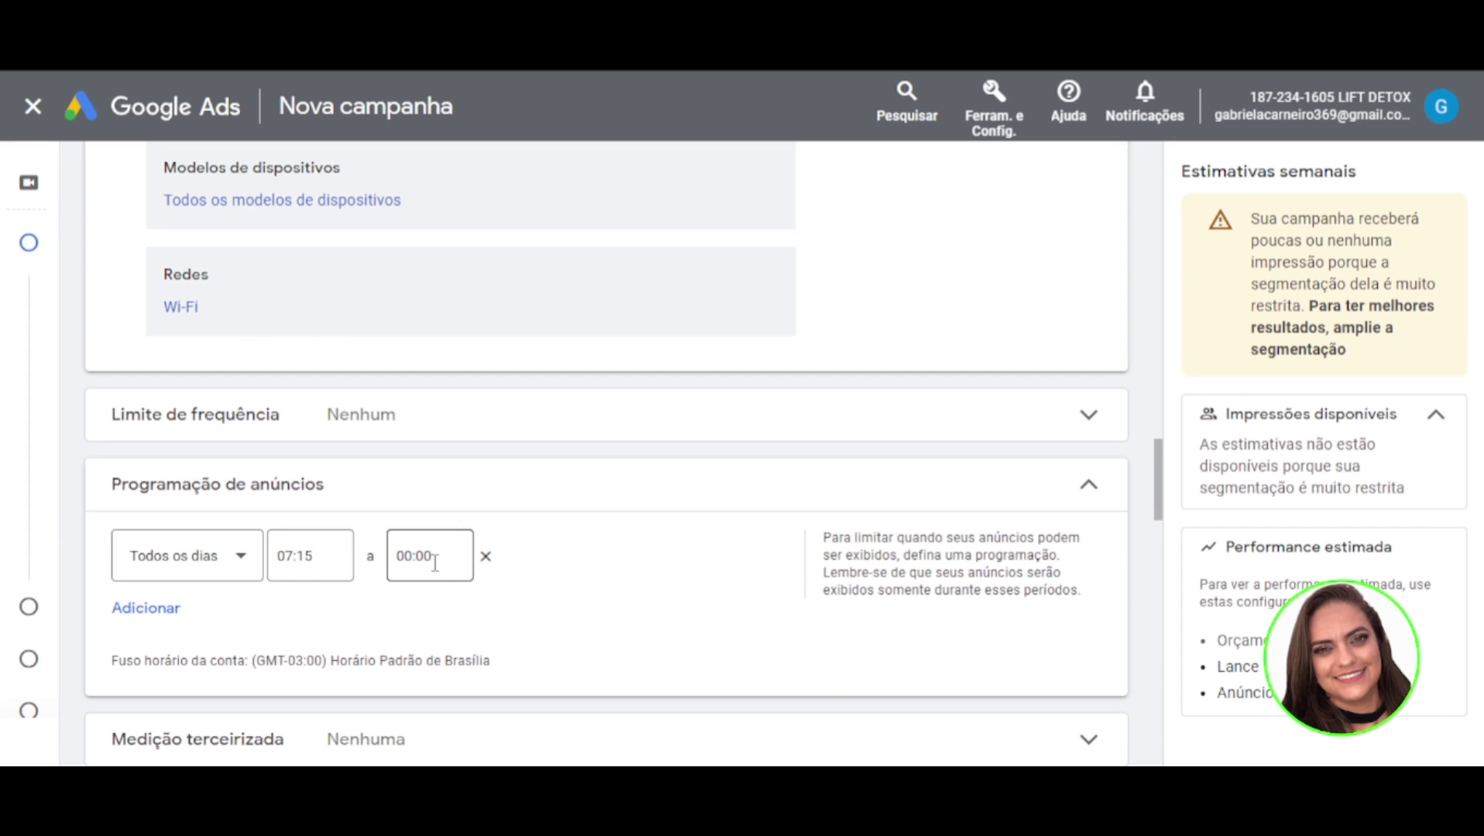
pyautogui.click(435, 563)
pyautogui.click(587, 629)
pyautogui.click(315, 559)
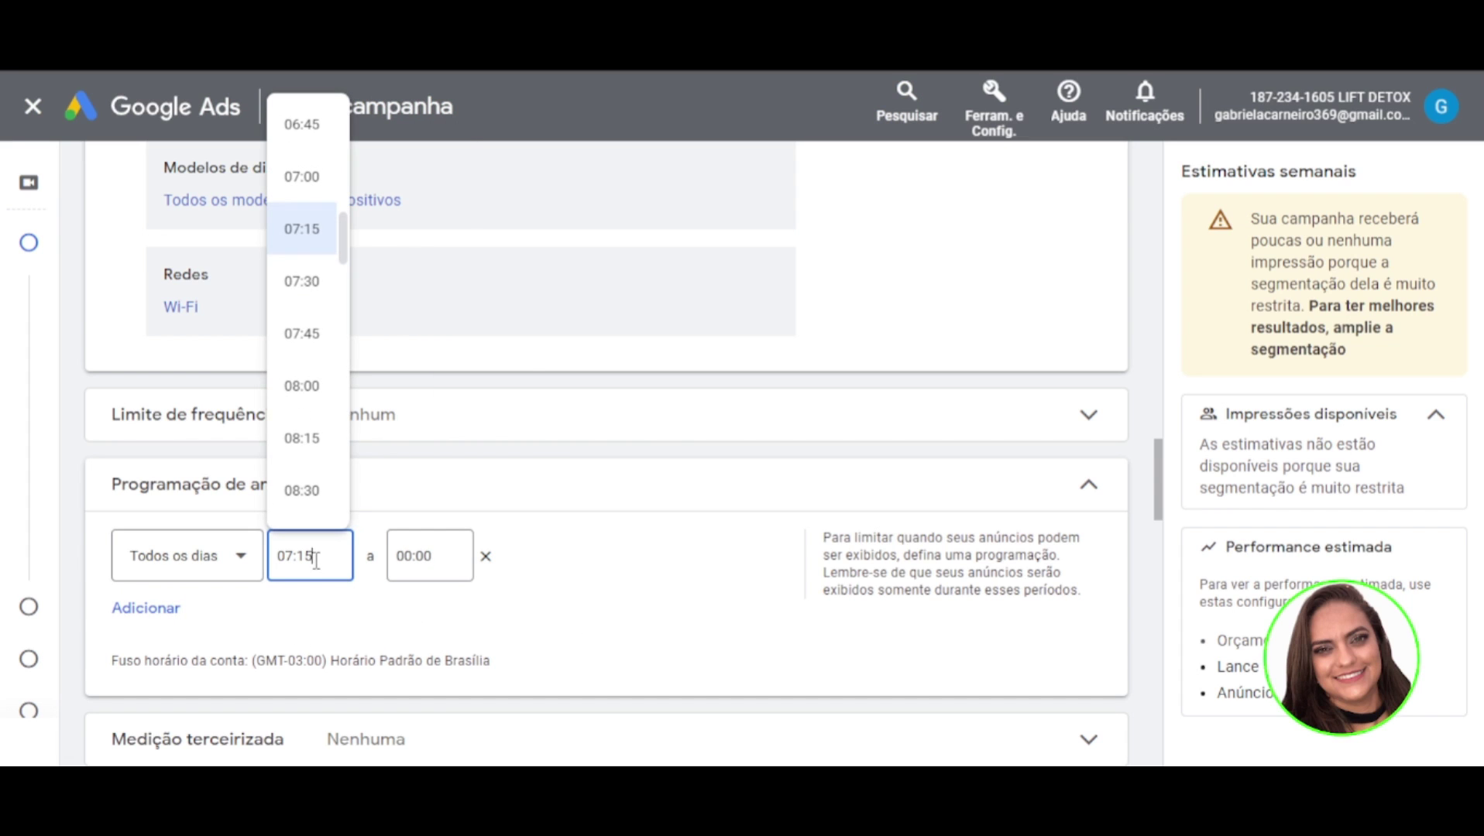
pyautogui.click(308, 185)
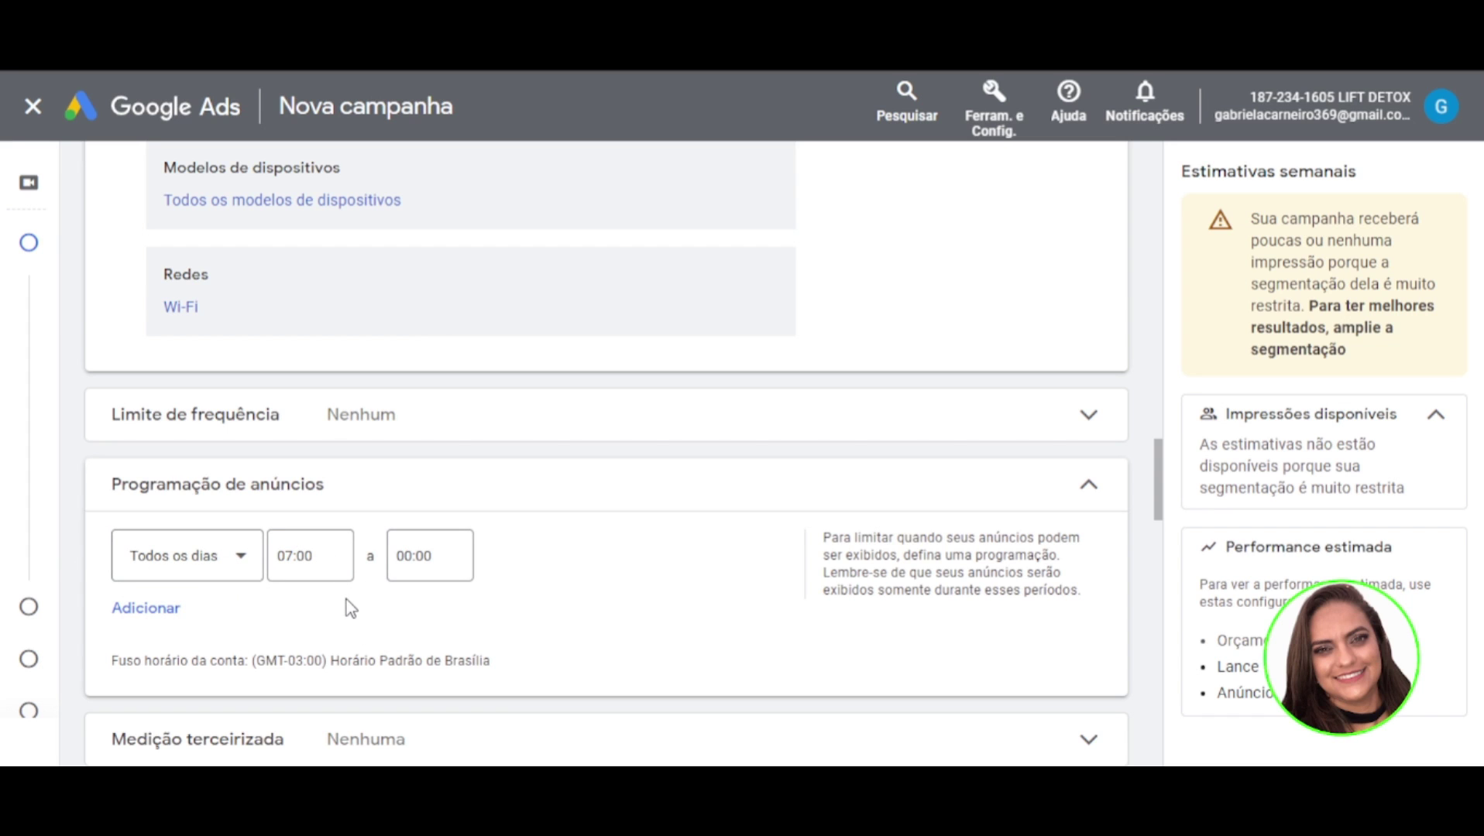
# - Exclude the 18 a 24 age range from the ad group's demographic targeting and collapse the section
pyautogui.scroll(-2, 383, 570)
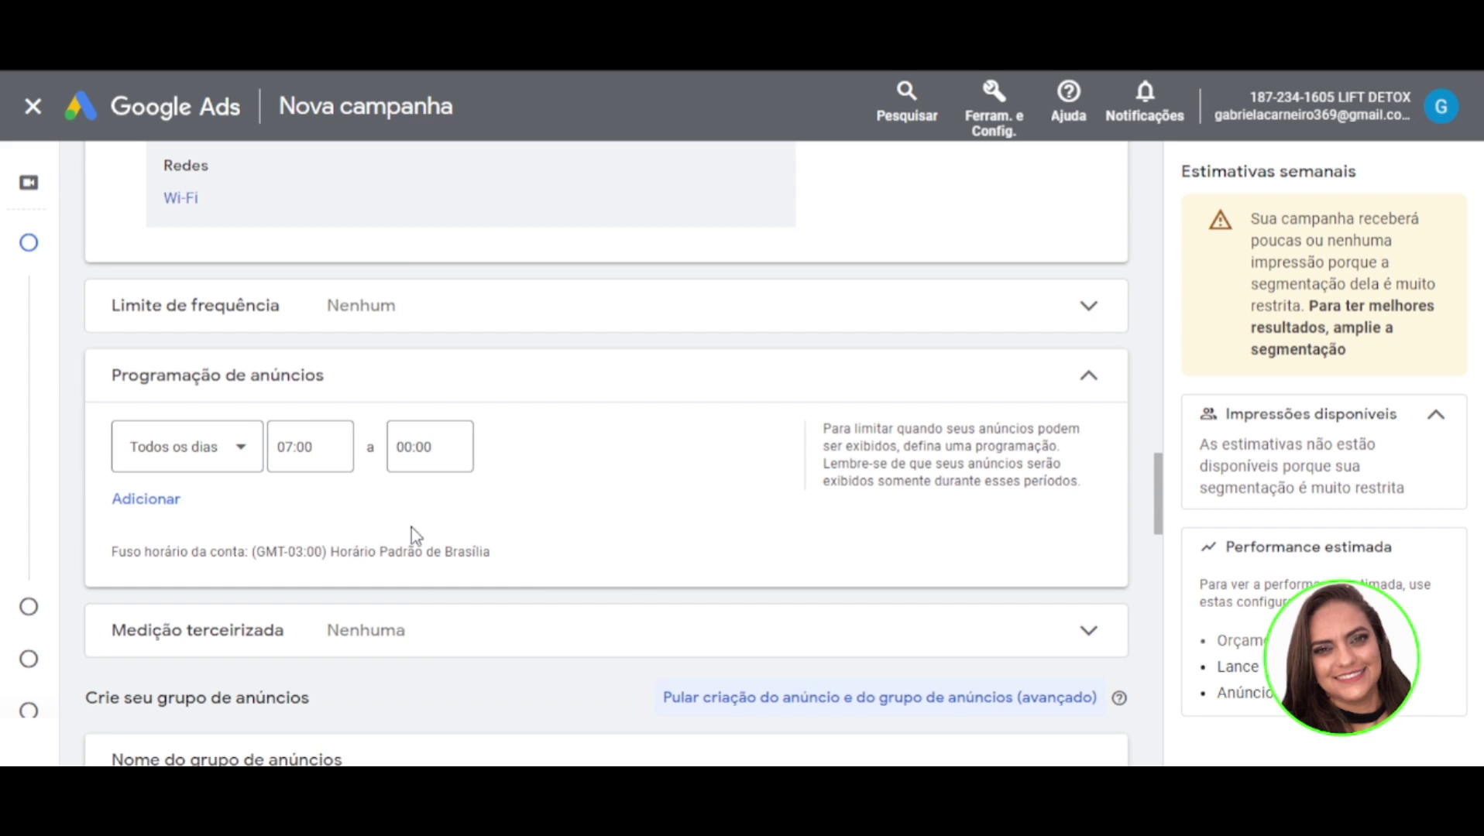
pyautogui.scroll(-2, 242, 629)
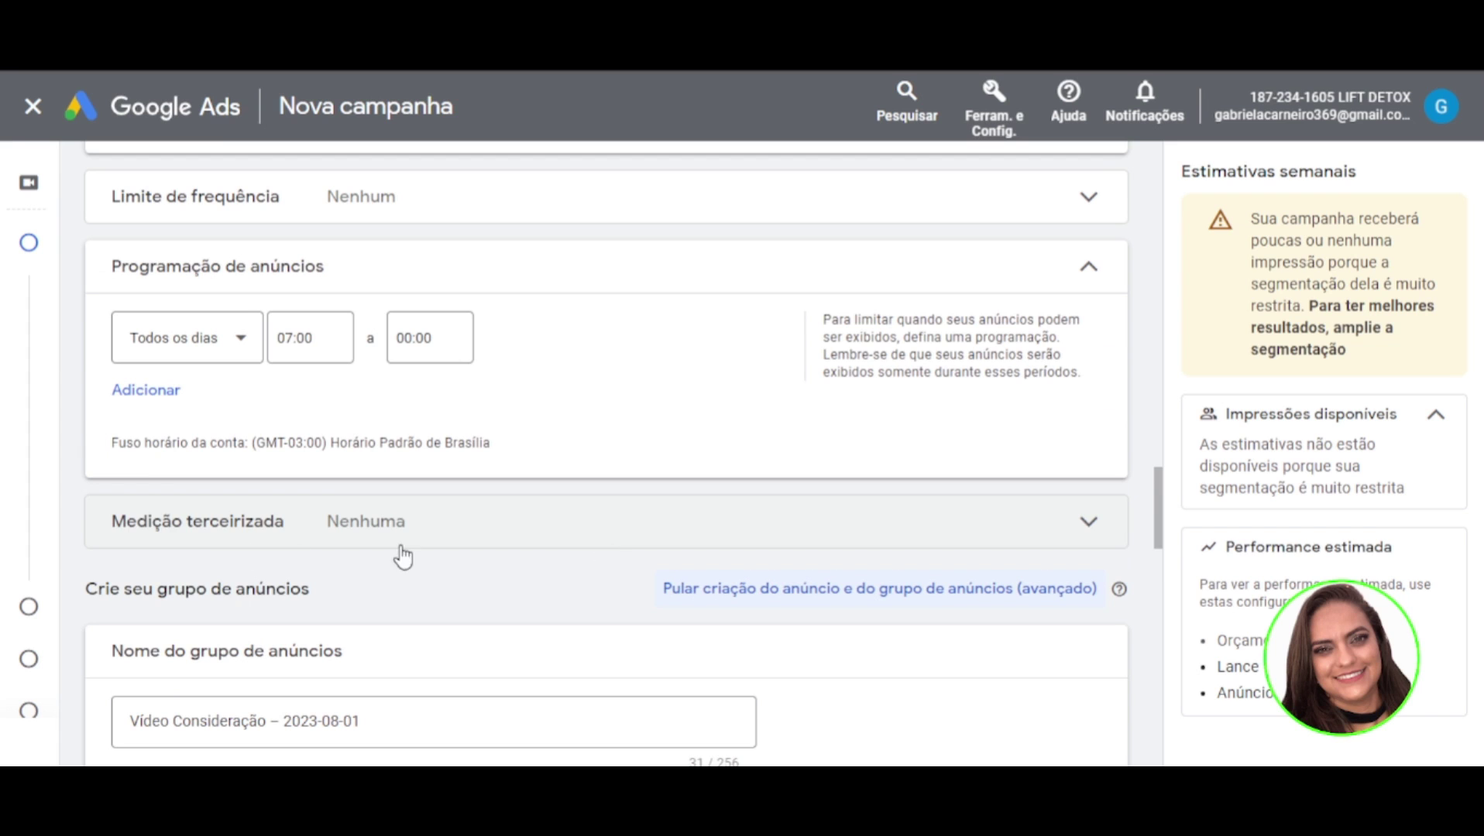
pyautogui.scroll(-2, 374, 581)
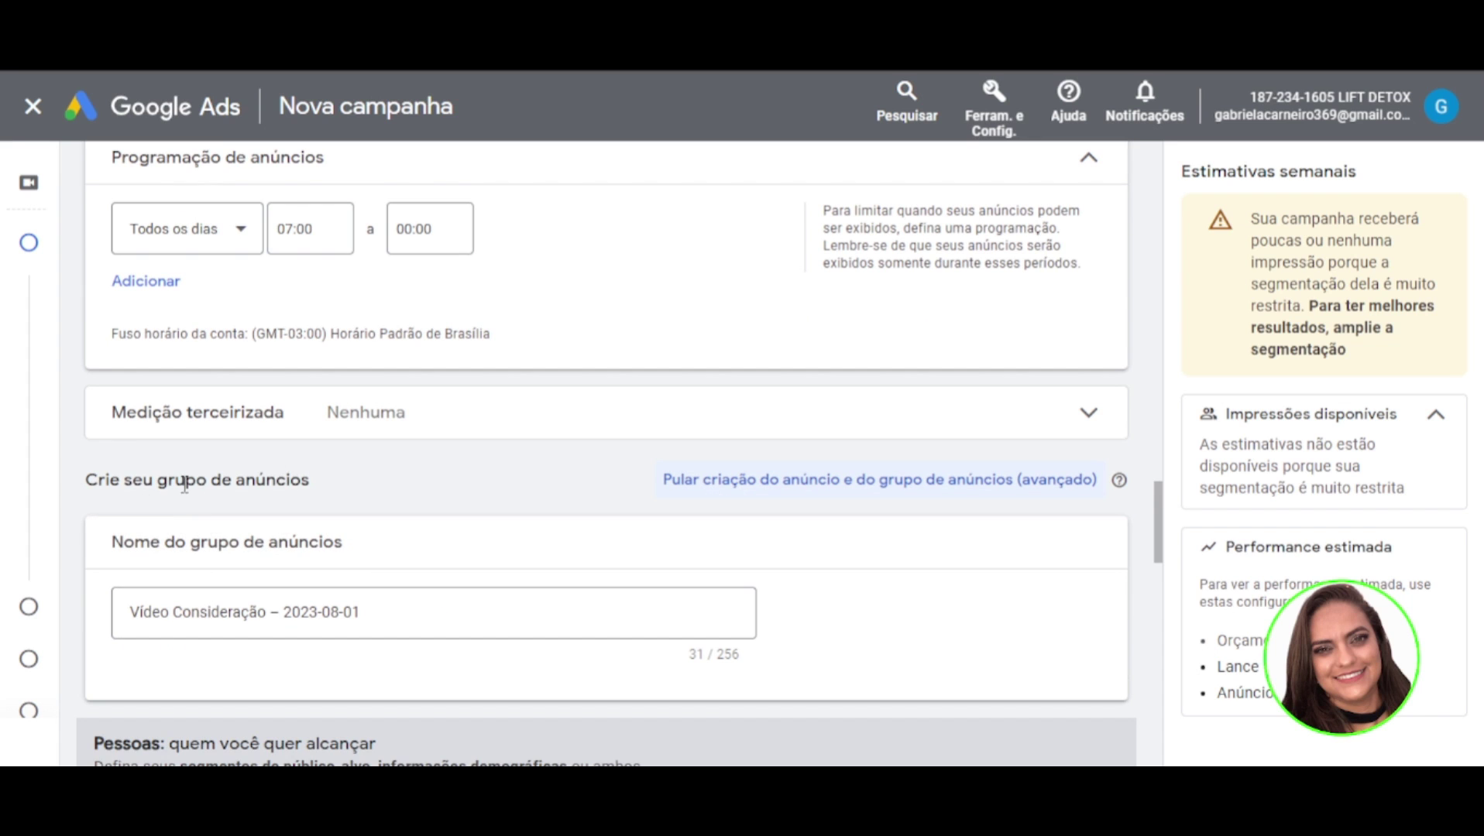
pyautogui.scroll(-4, 340, 619)
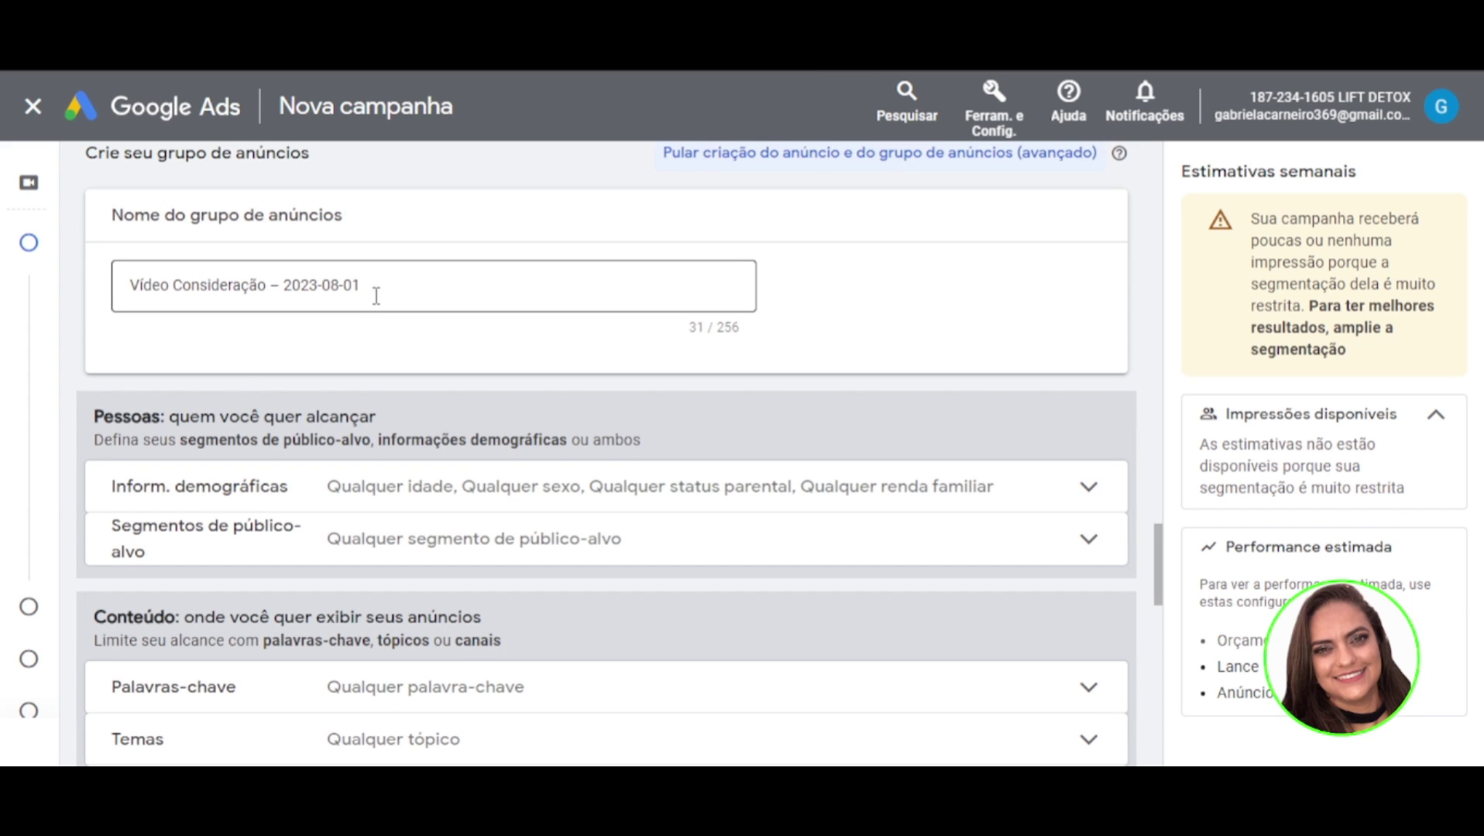
pyautogui.moveTo(355, 286); pyautogui.dragTo(110, 295)
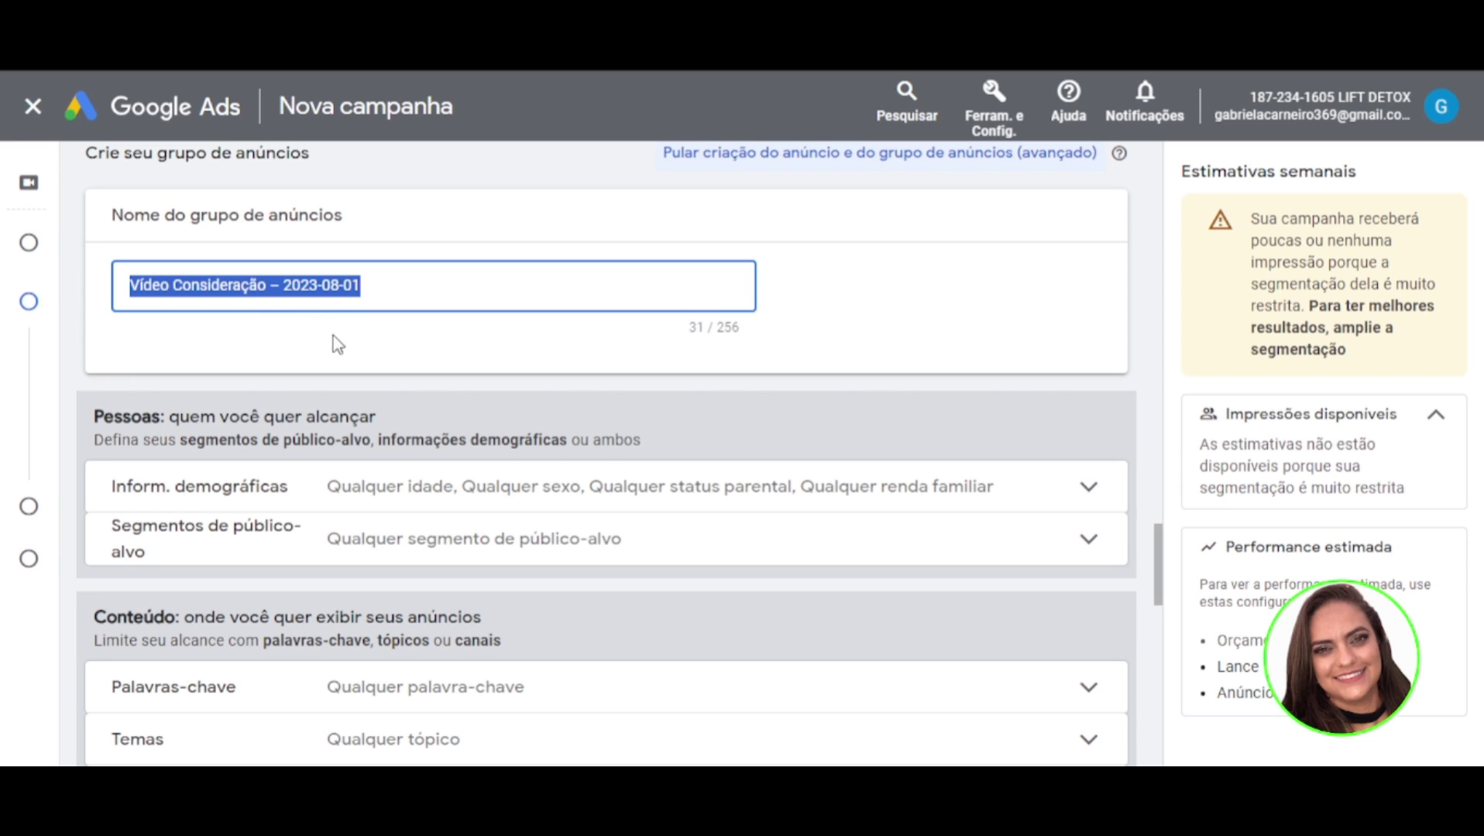
pyautogui.scroll(-1, 294, 349)
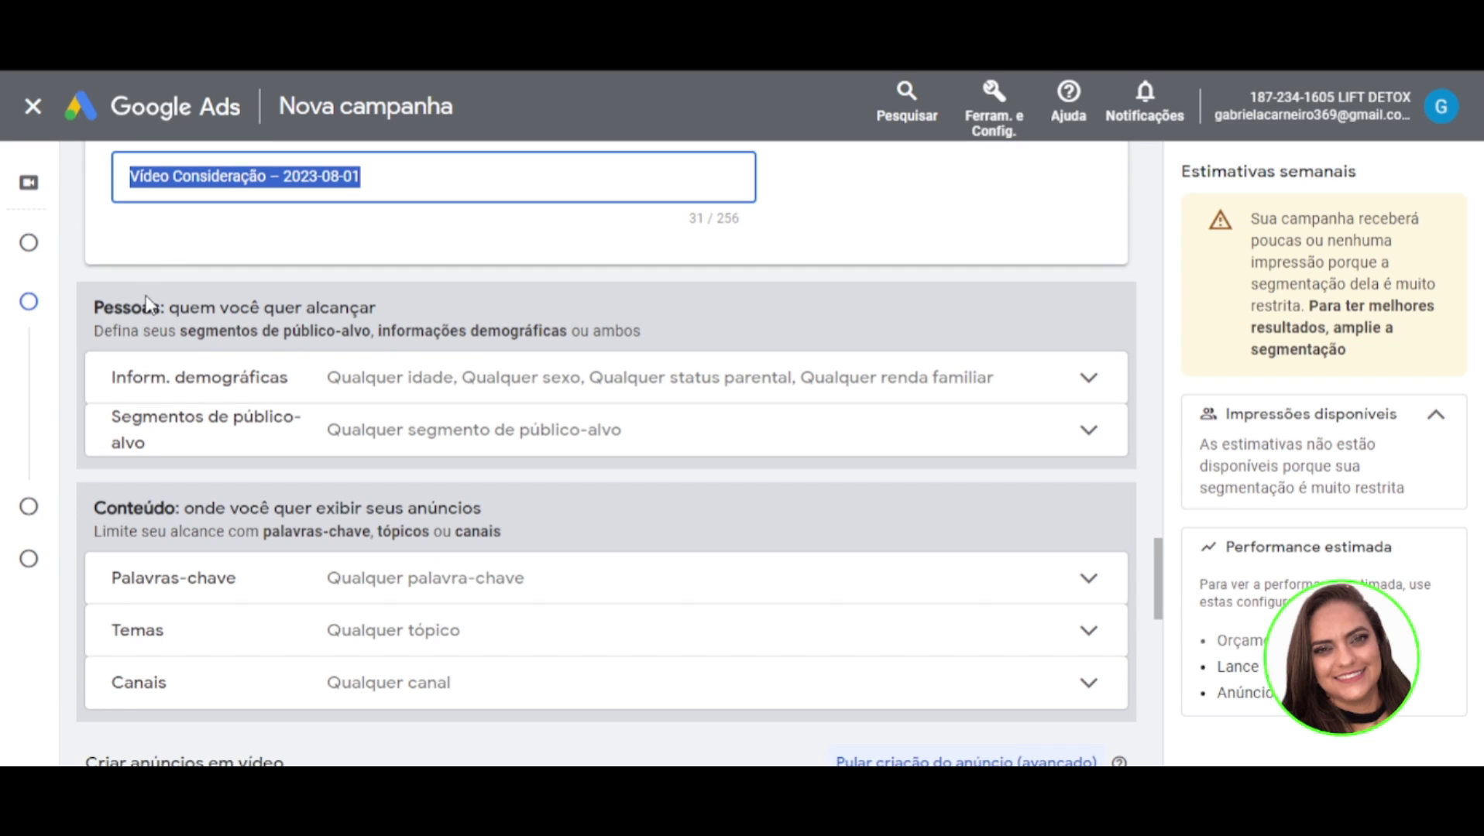
pyautogui.click(164, 395)
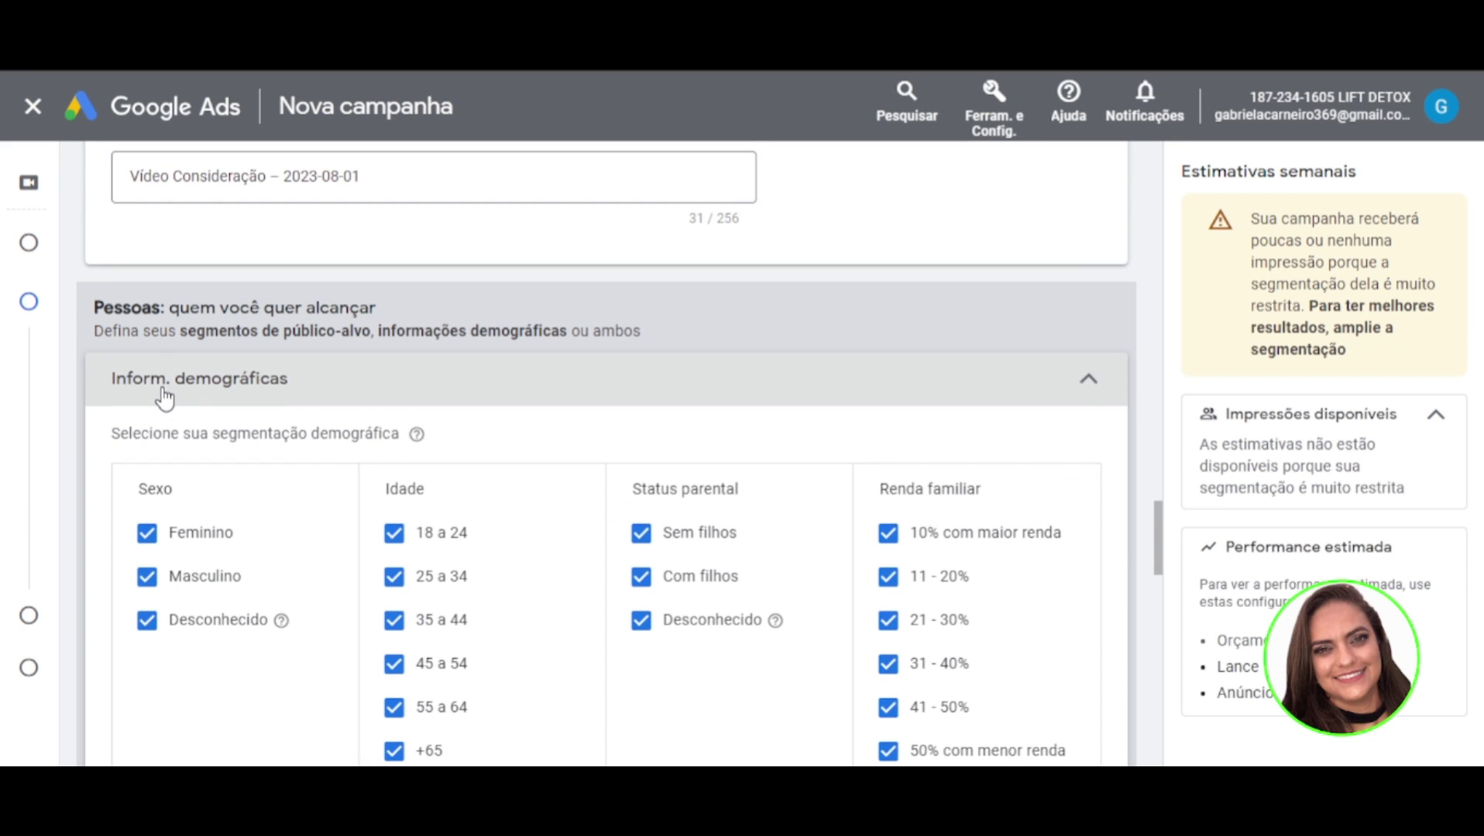
pyautogui.scroll(-2, 167, 399)
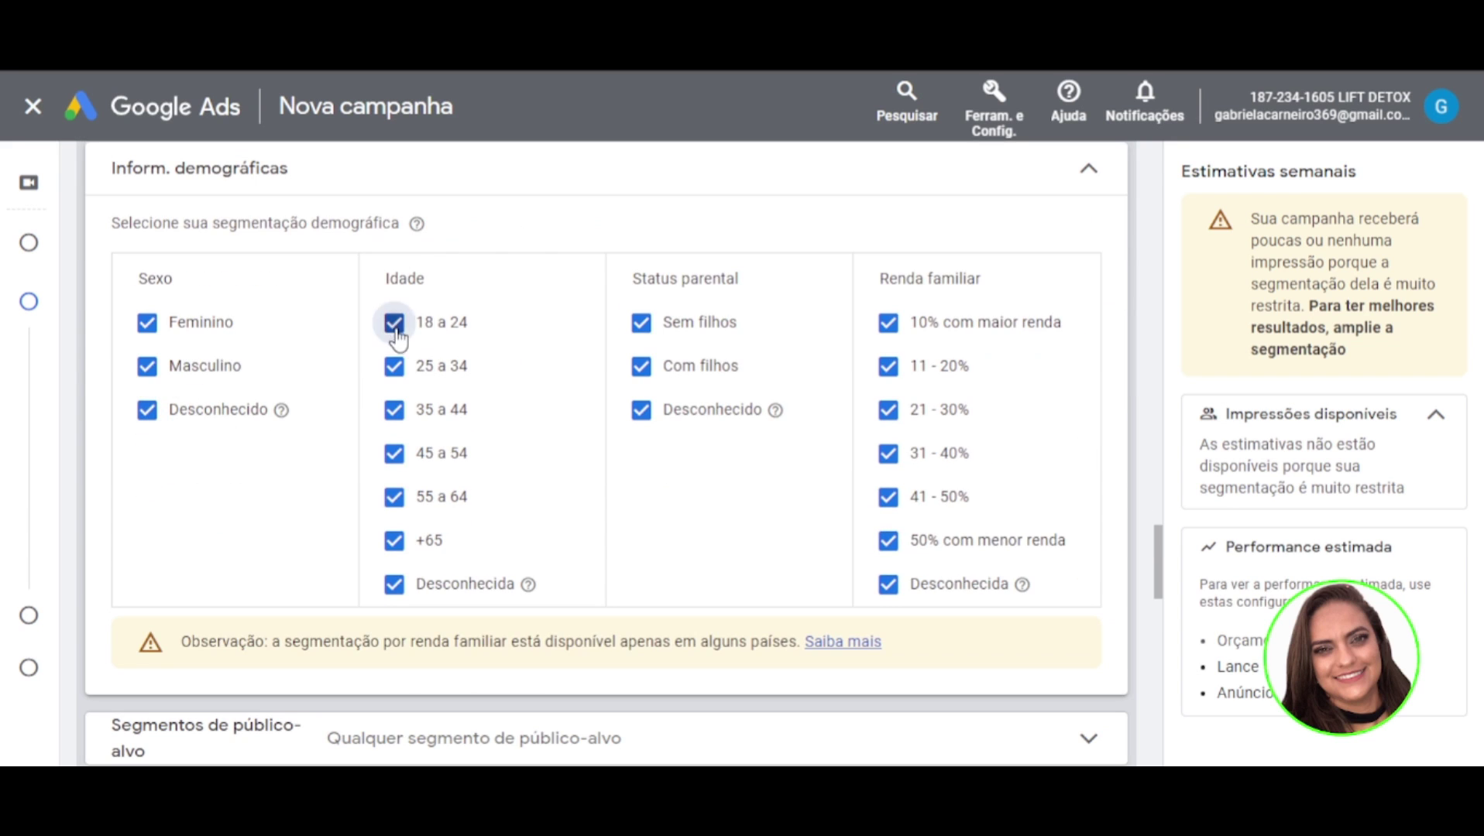
pyautogui.click(394, 324)
pyautogui.scroll(3, 1035, 336)
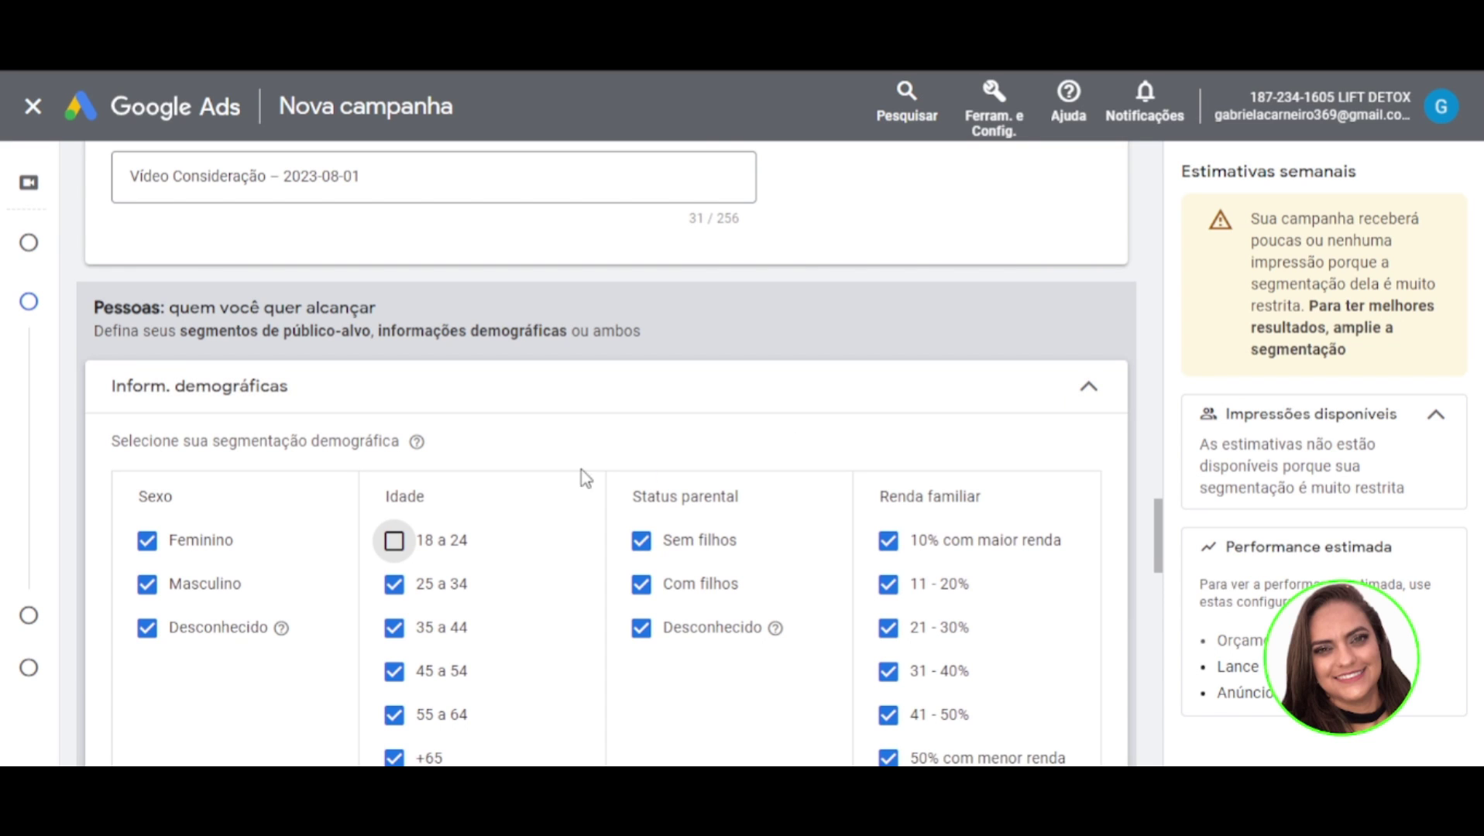
pyautogui.scroll(-2, 480, 556)
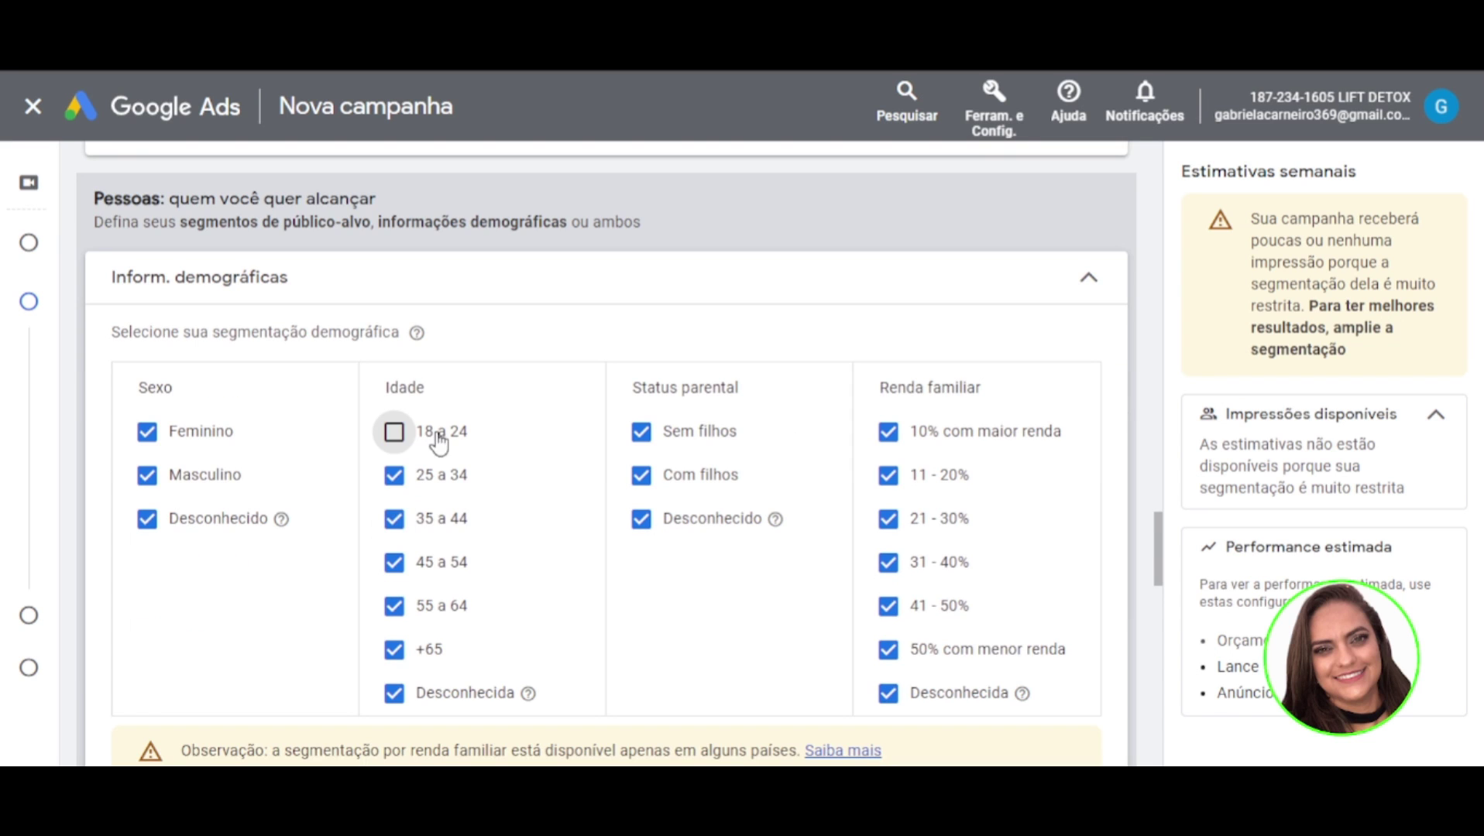
pyautogui.click(1088, 281)
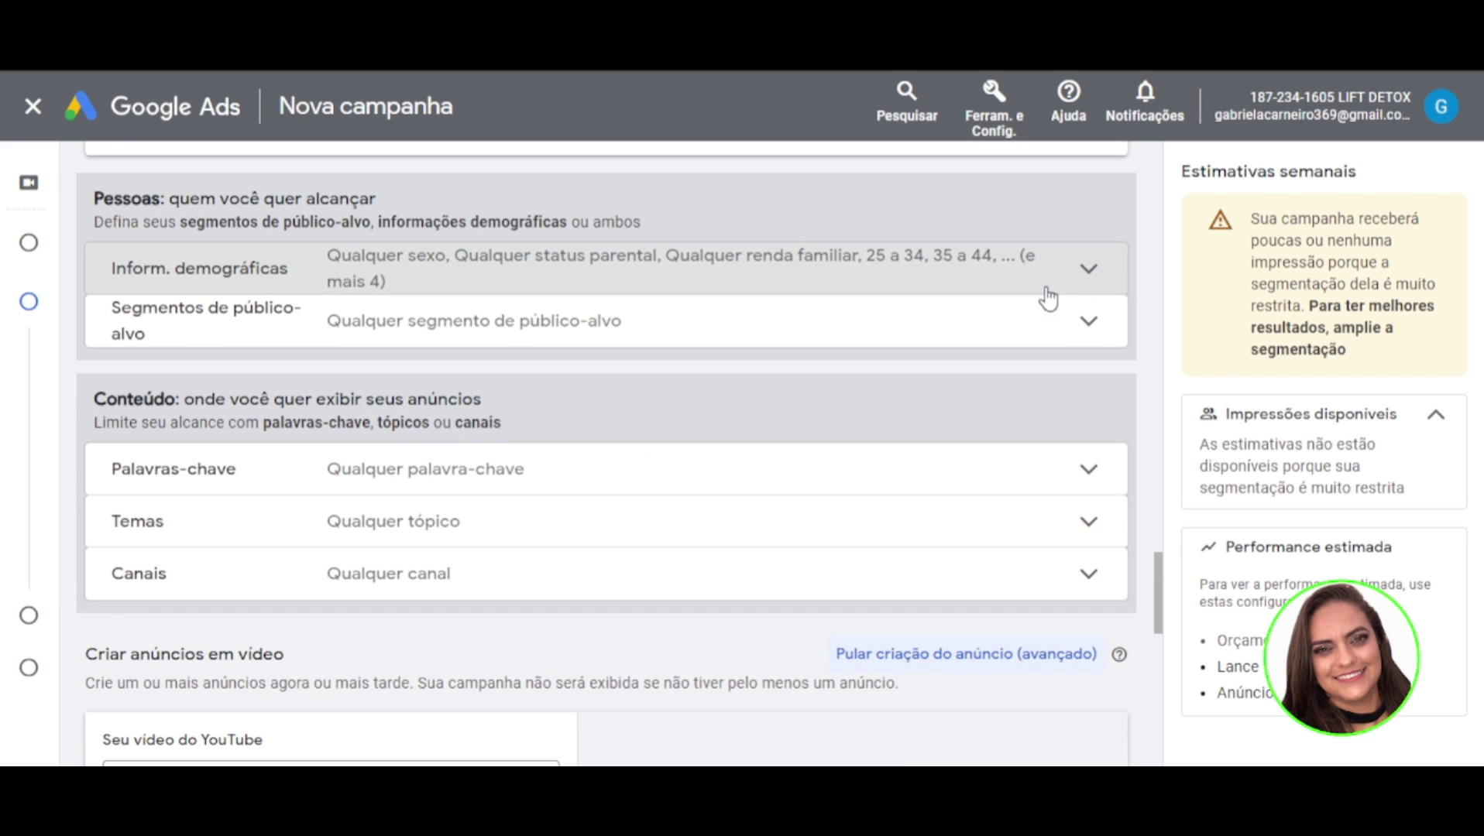
# - Expand the audience segments section, review its options, and collapse it again
pyautogui.click(329, 345)
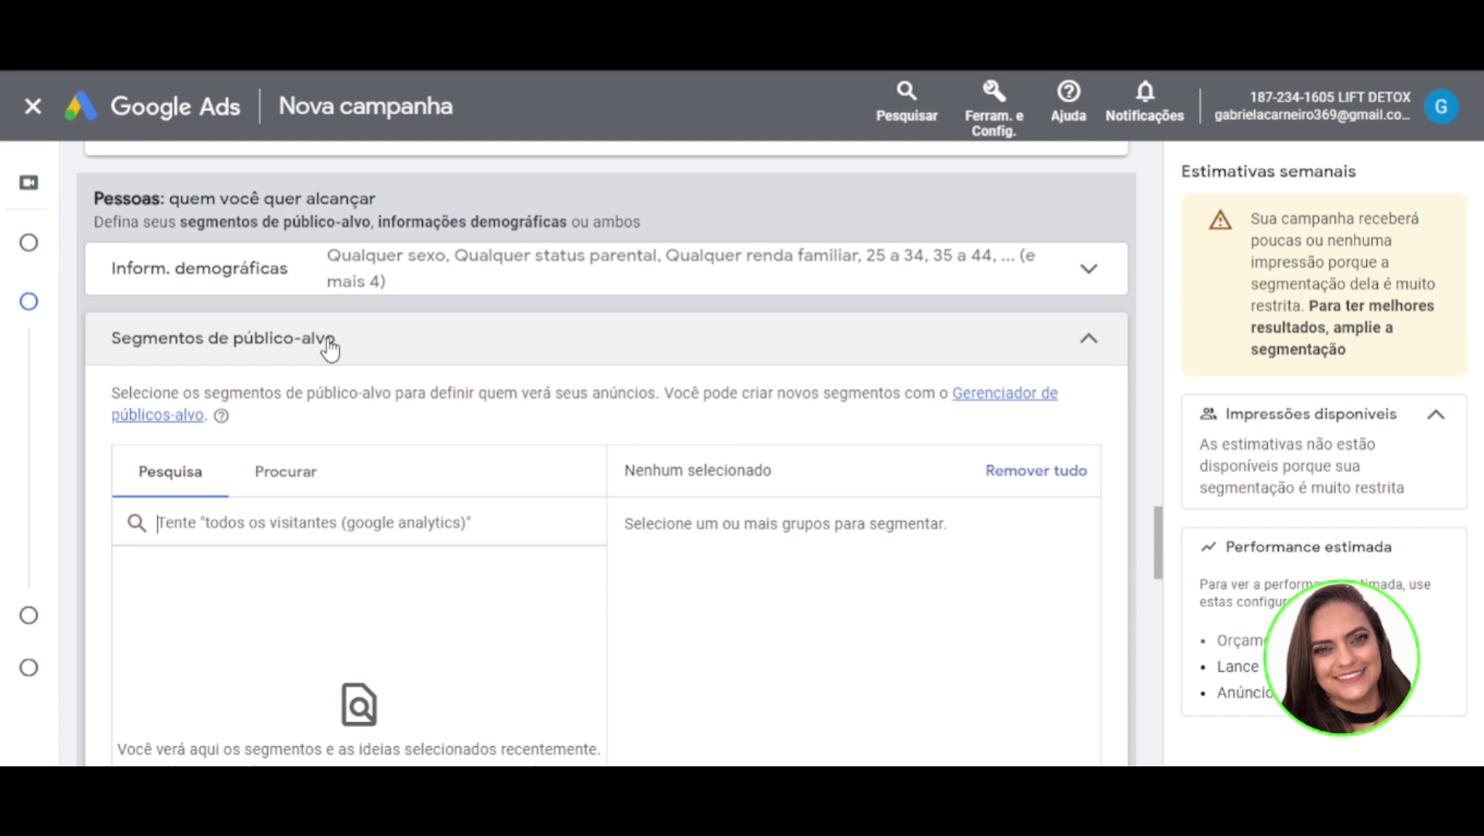
pyautogui.click(329, 346)
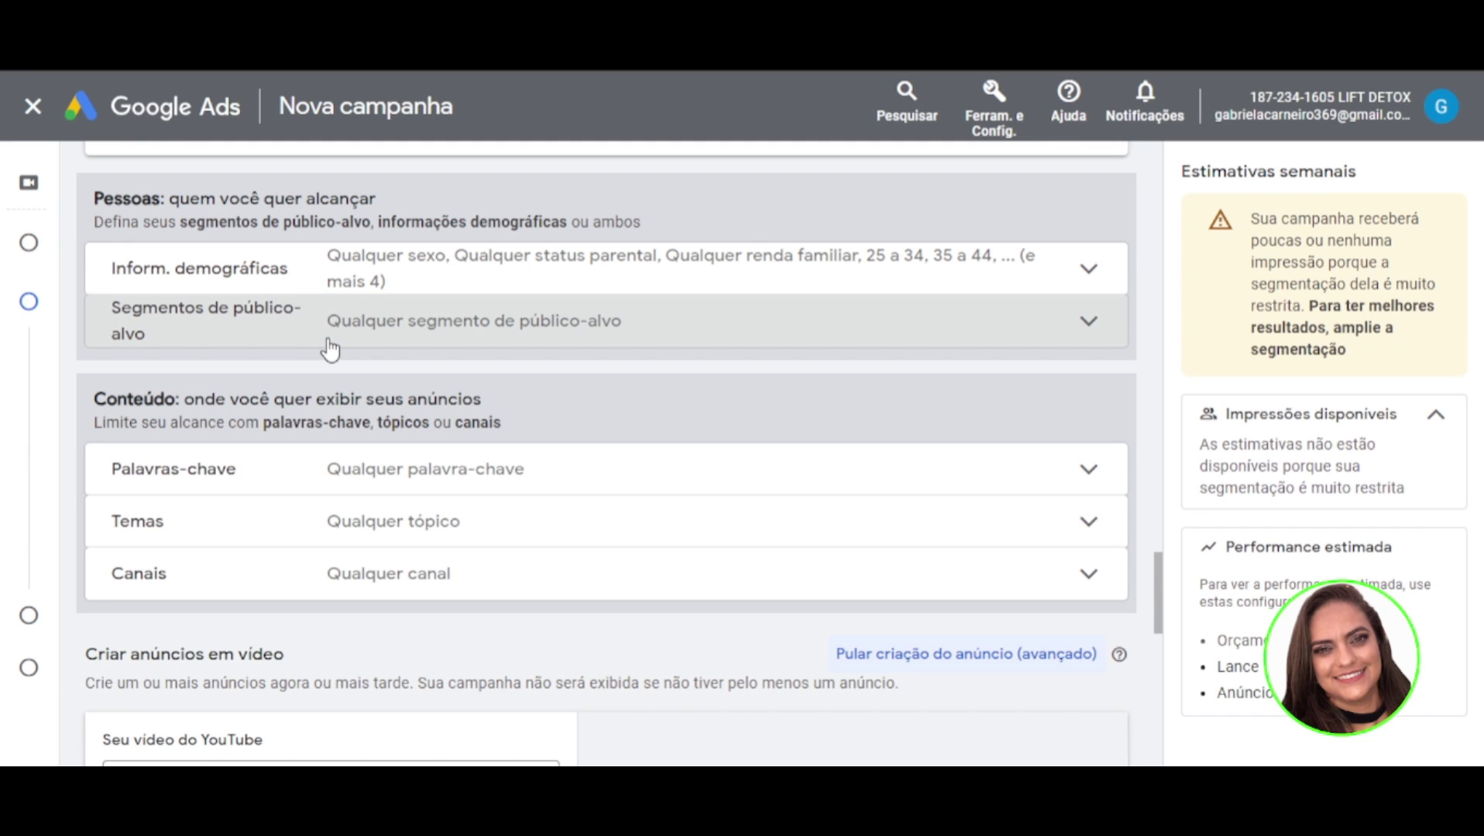
pyautogui.moveTo(226, 345)
# - Copy the YouTube video URLs from the Notepad list and add them in bulk to the ad group's Canais targeting
pyautogui.scroll(-1, 266, 341)
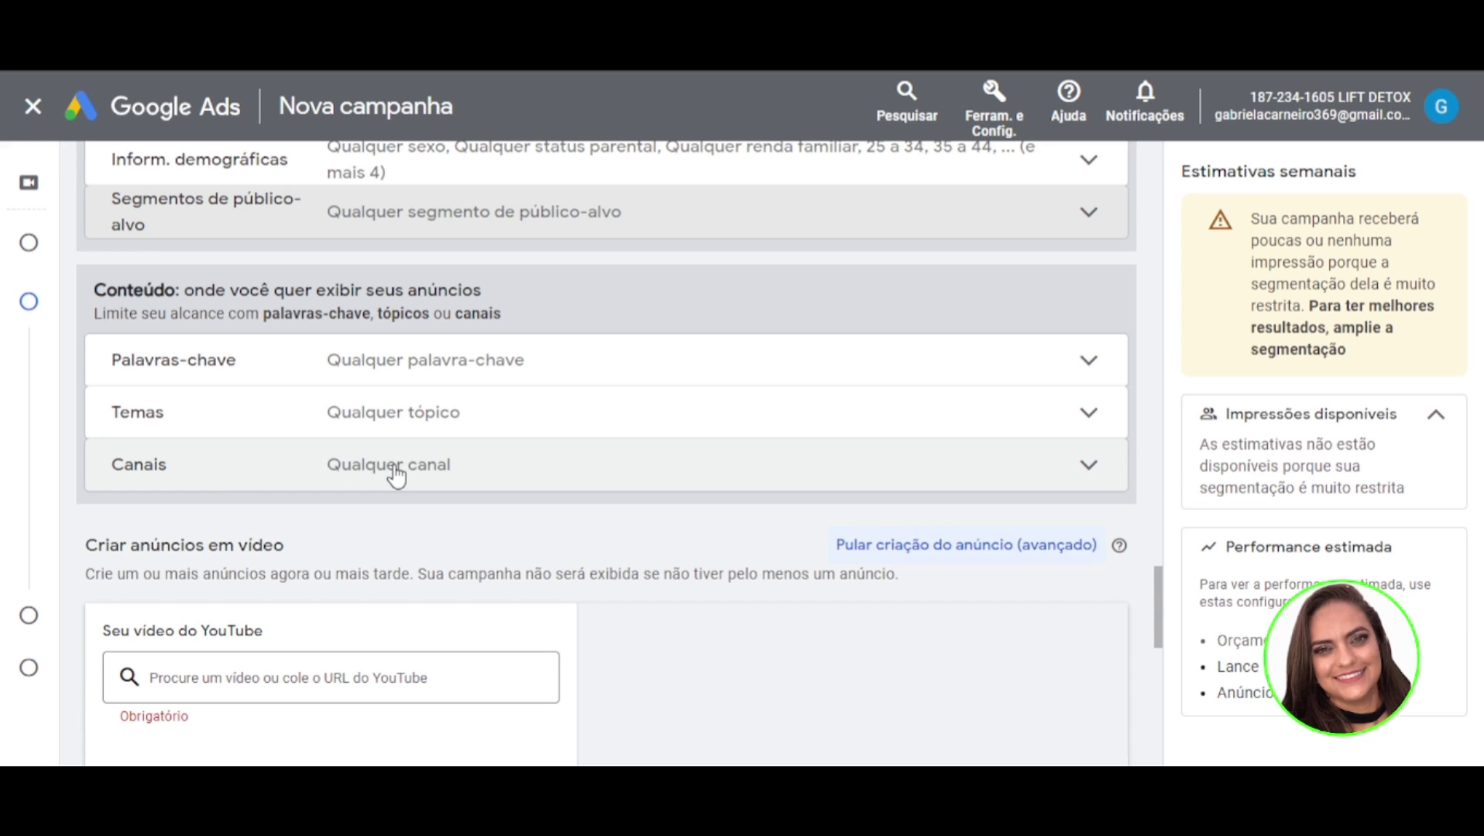
pyautogui.click(394, 474)
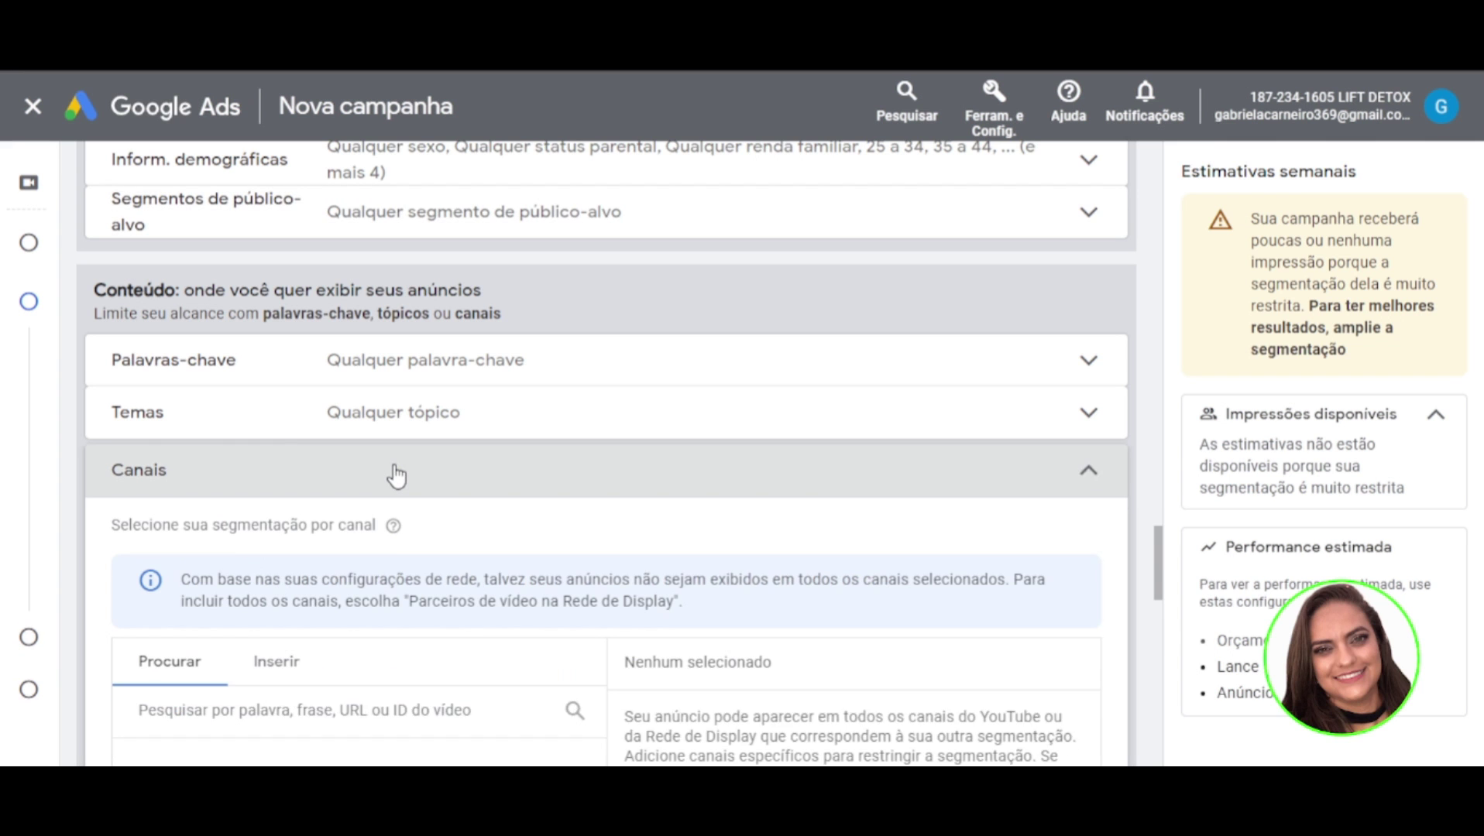
pyautogui.scroll(-1, 287, 513)
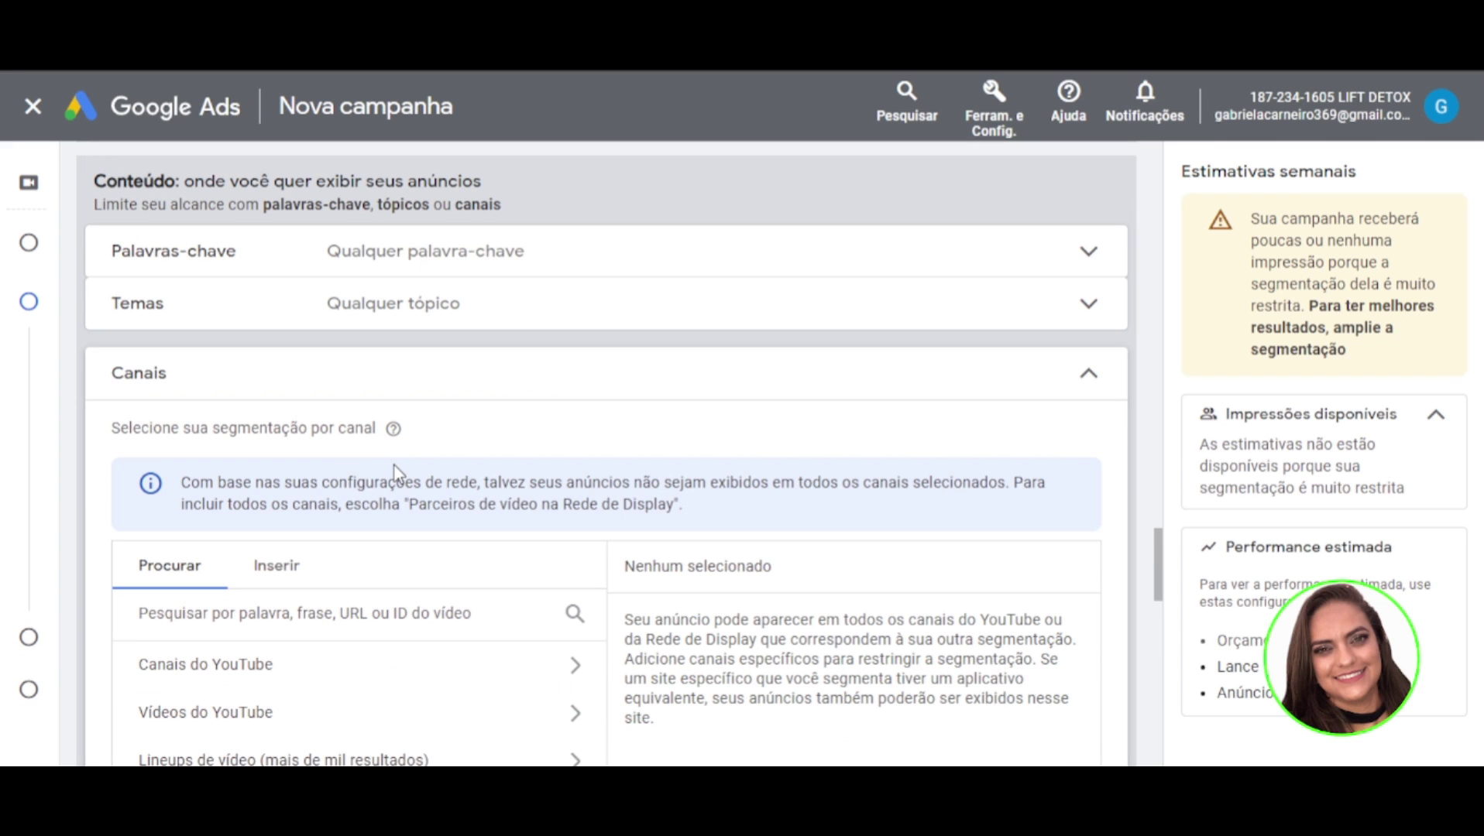
pyautogui.click(277, 572)
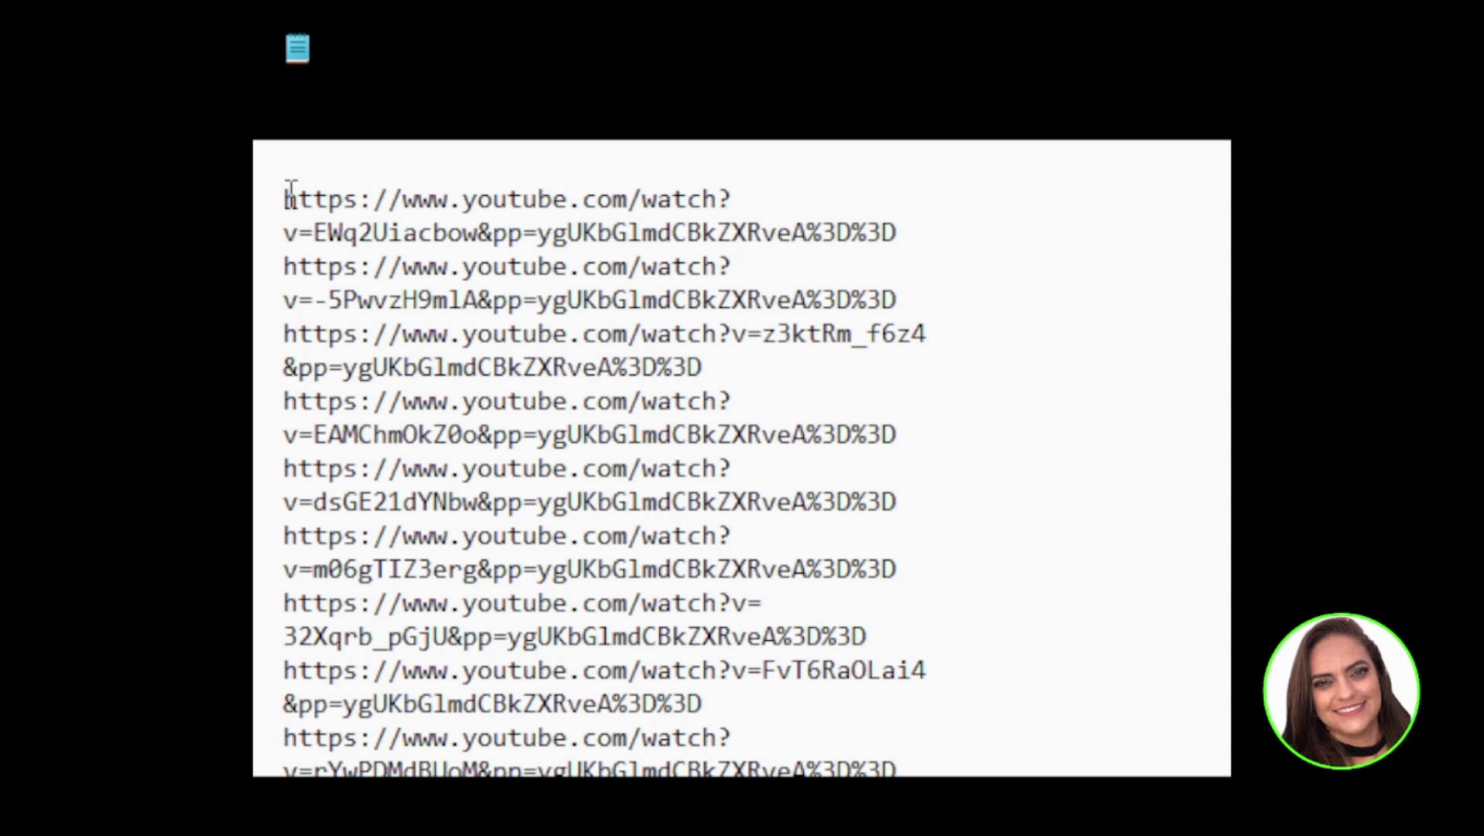
pyautogui.moveTo(288, 197); pyautogui.dragTo(806, 679)
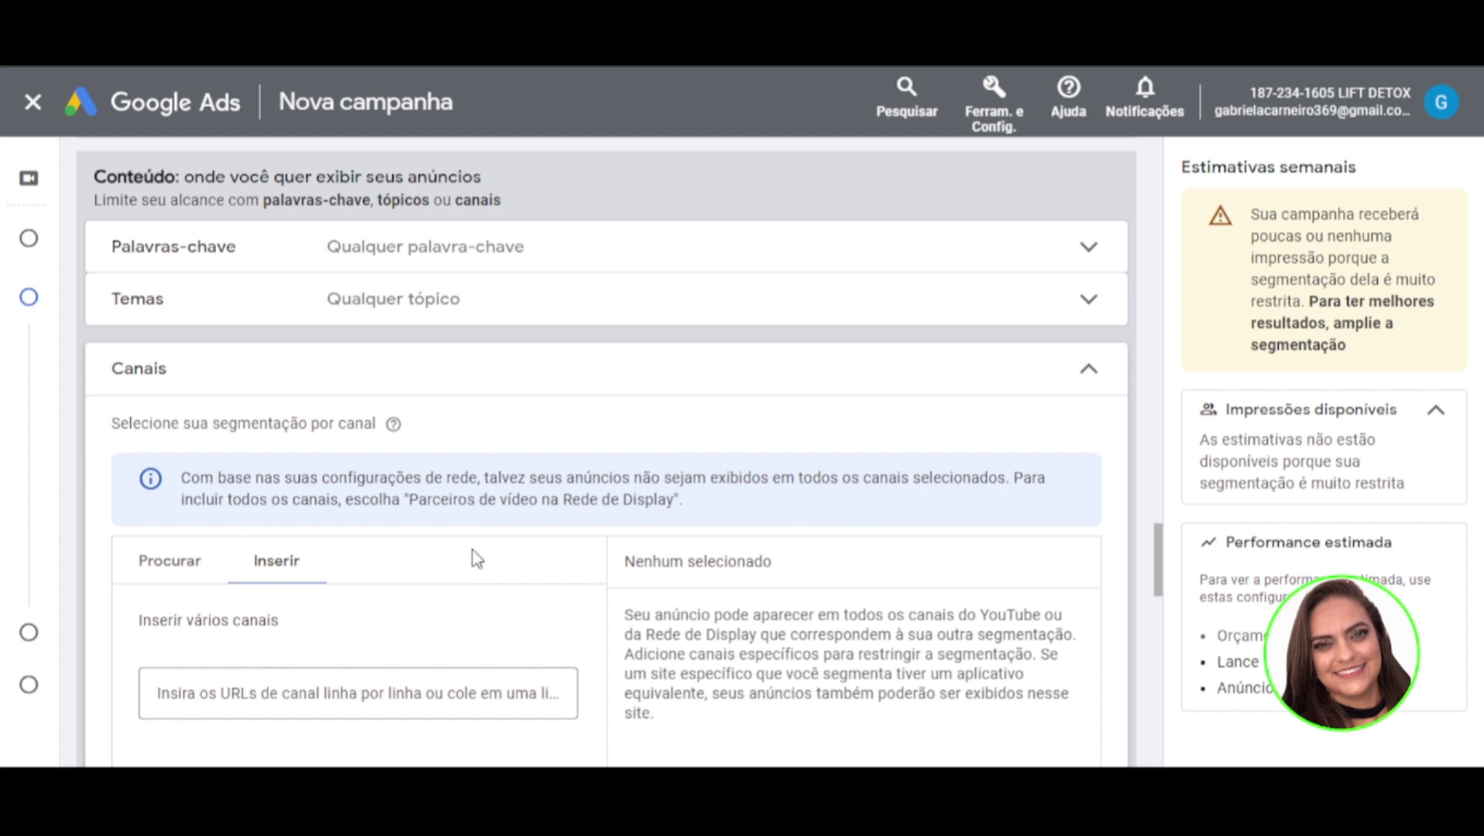
pyautogui.scroll(-1, 473, 549)
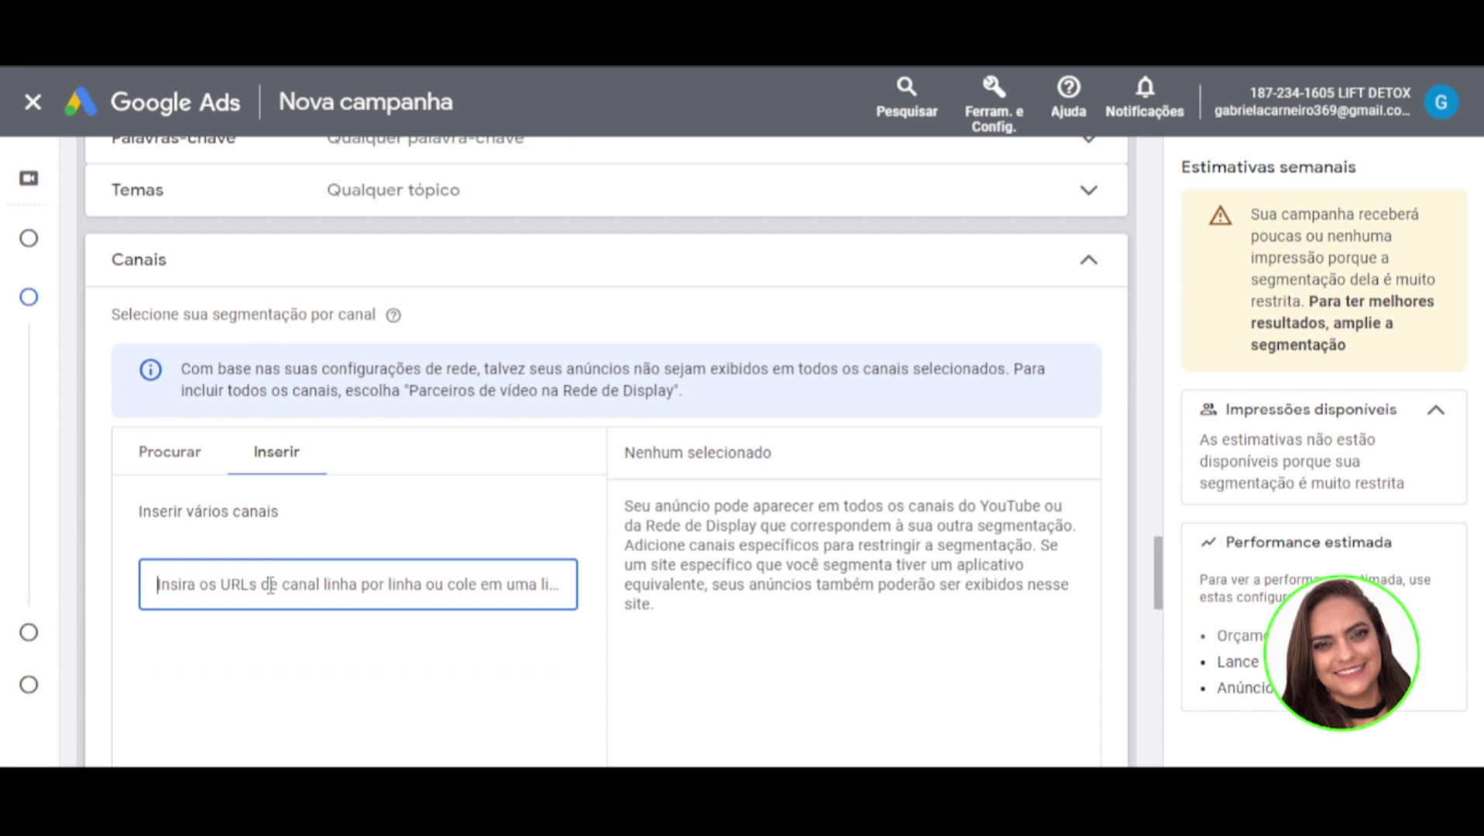
pyautogui.hotkey('ctrl', 'v')
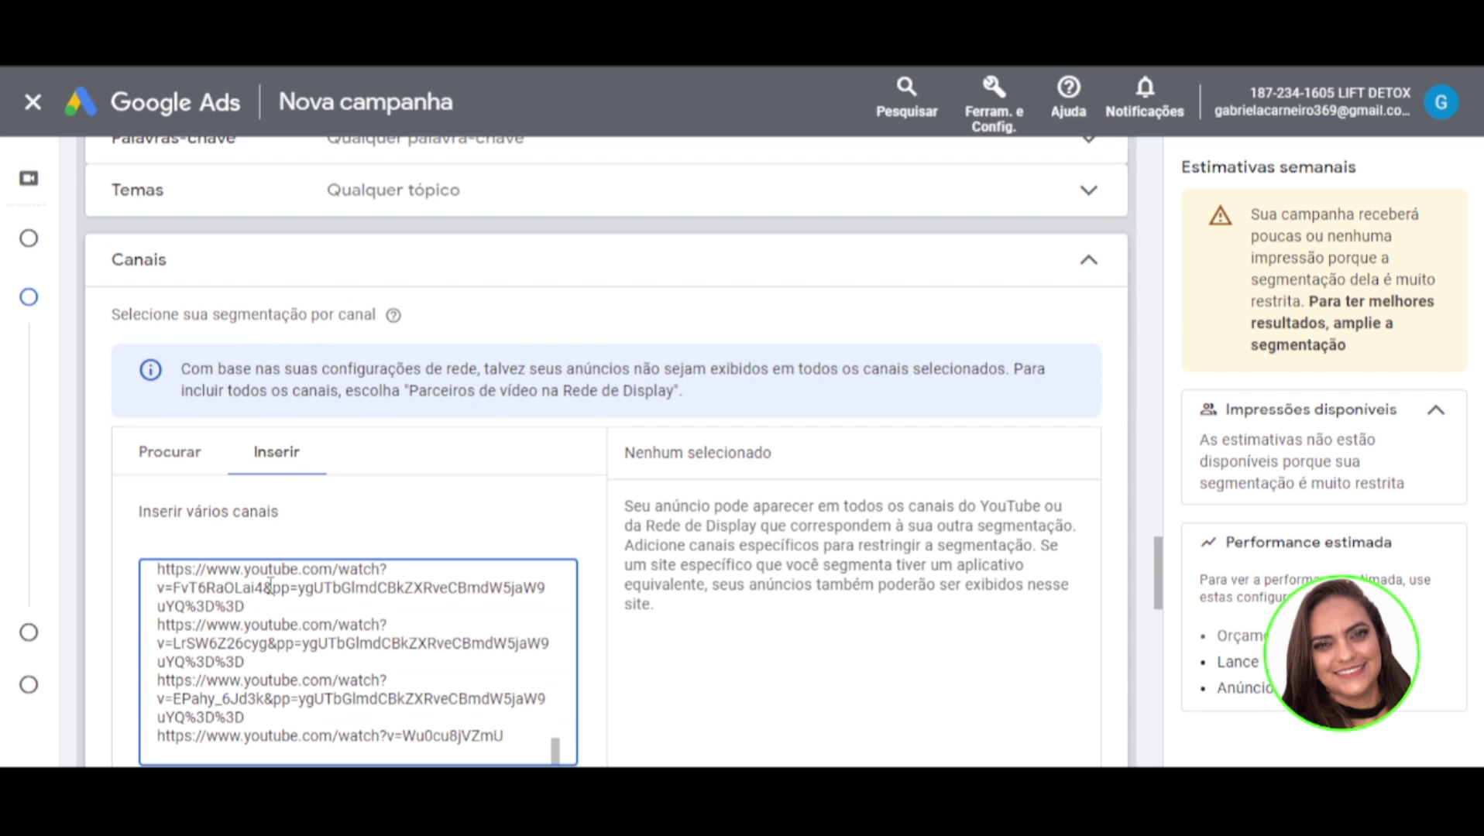
pyautogui.scroll(-3, 469, 557)
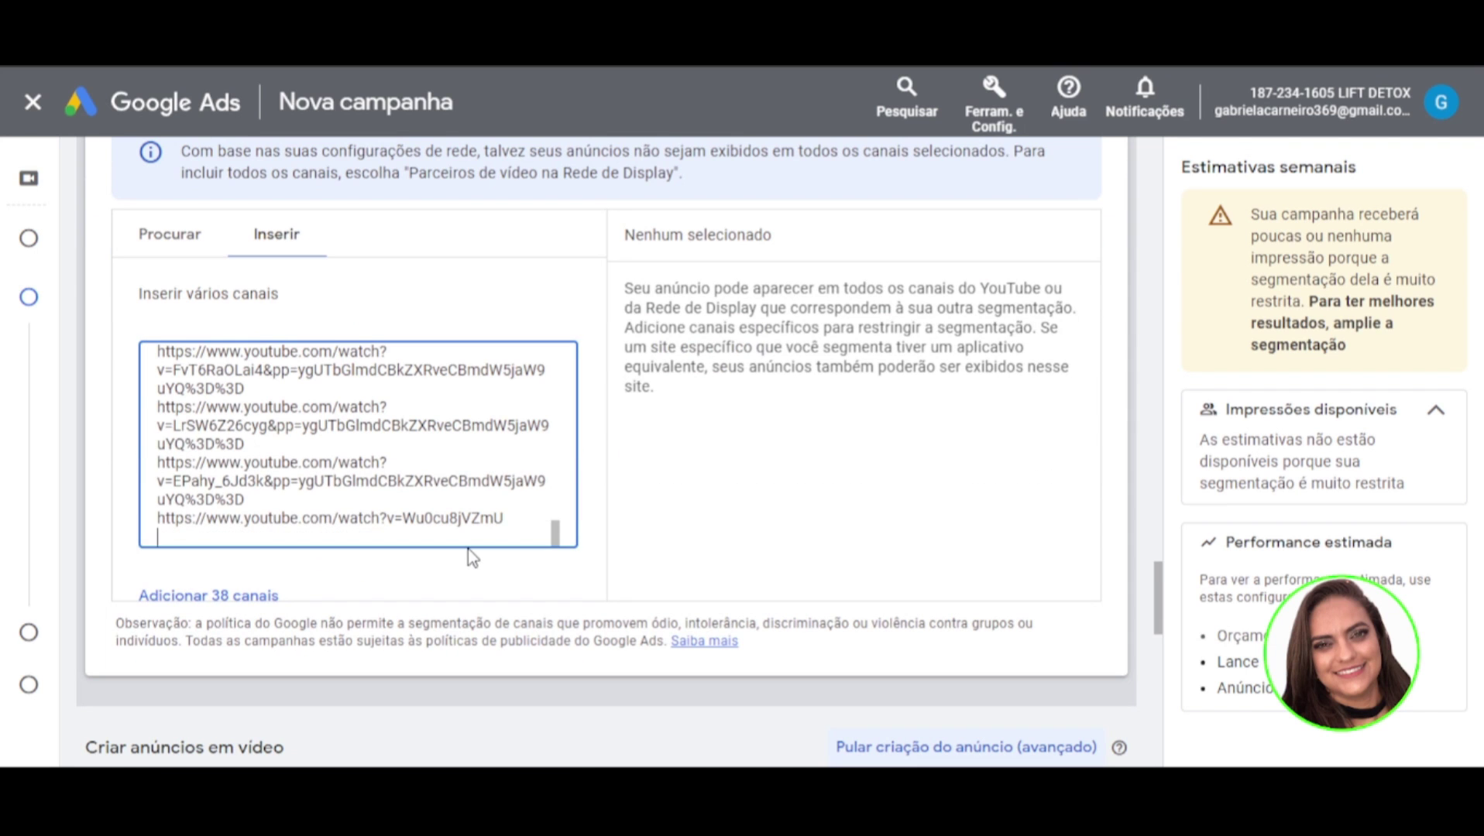
pyautogui.click(258, 594)
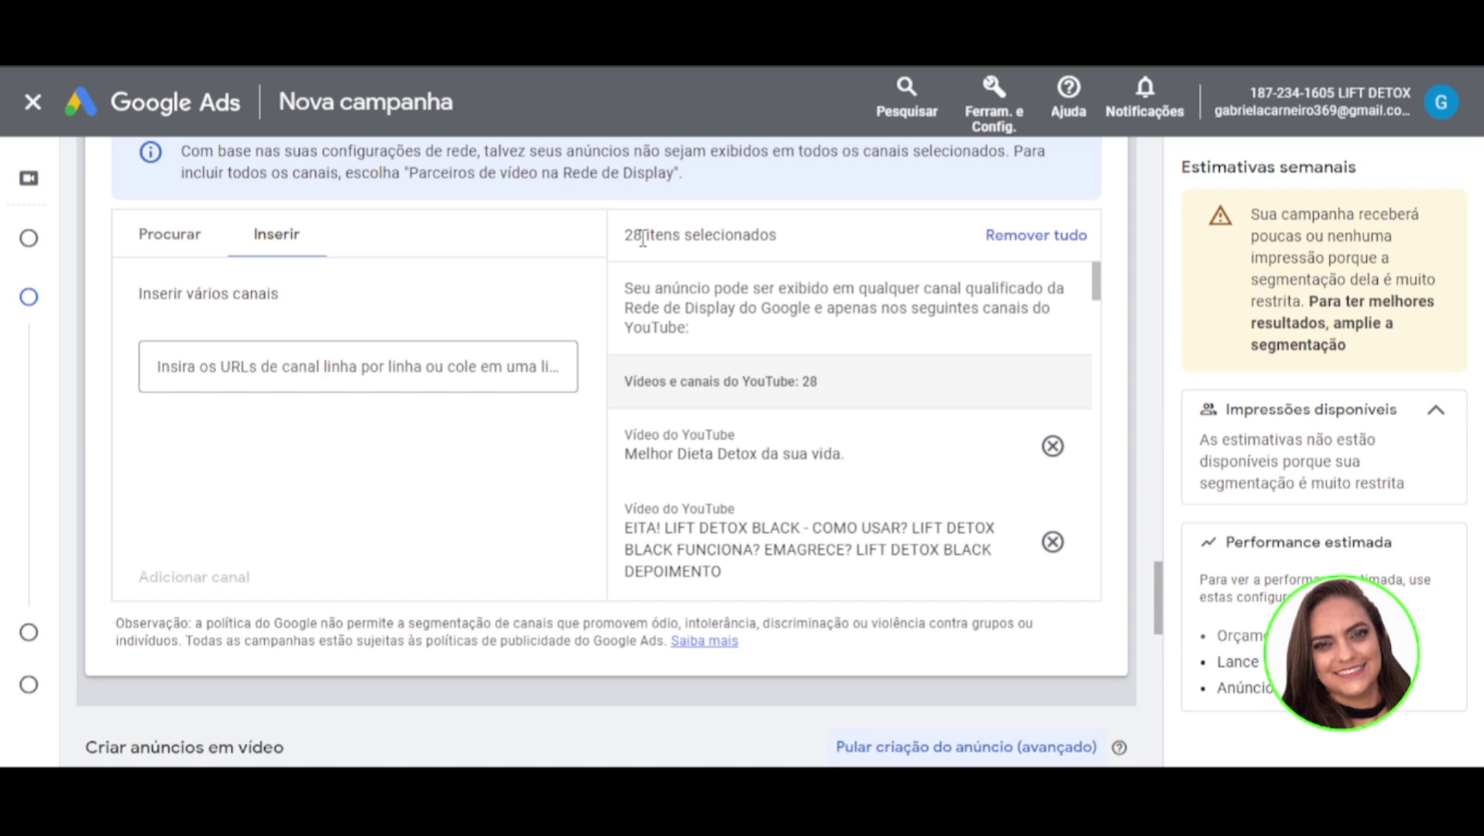
# - Review the number of selected items and the list of targeted YouTube videos in the Canais section
pyautogui.moveTo(628, 240); pyautogui.dragTo(815, 246)
pyautogui.click(604, 251)
pyautogui.moveTo(637, 236); pyautogui.dragTo(818, 253)
pyautogui.click(767, 314)
pyautogui.scroll(-5, 743, 310)
pyautogui.scroll(-3, 519, 503)
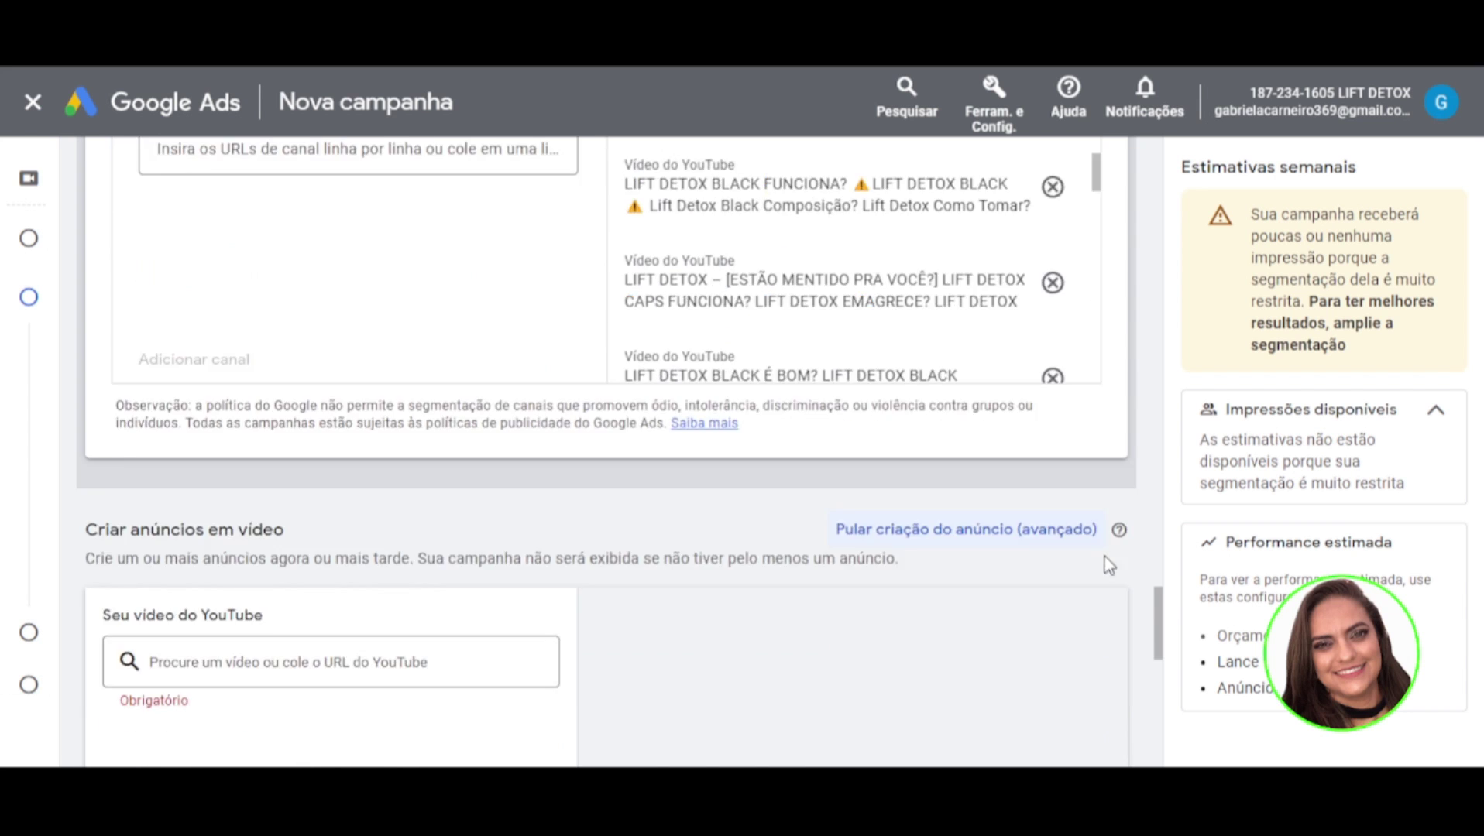
pyautogui.scroll(-2, 717, 562)
pyautogui.scroll(-2, 249, 470)
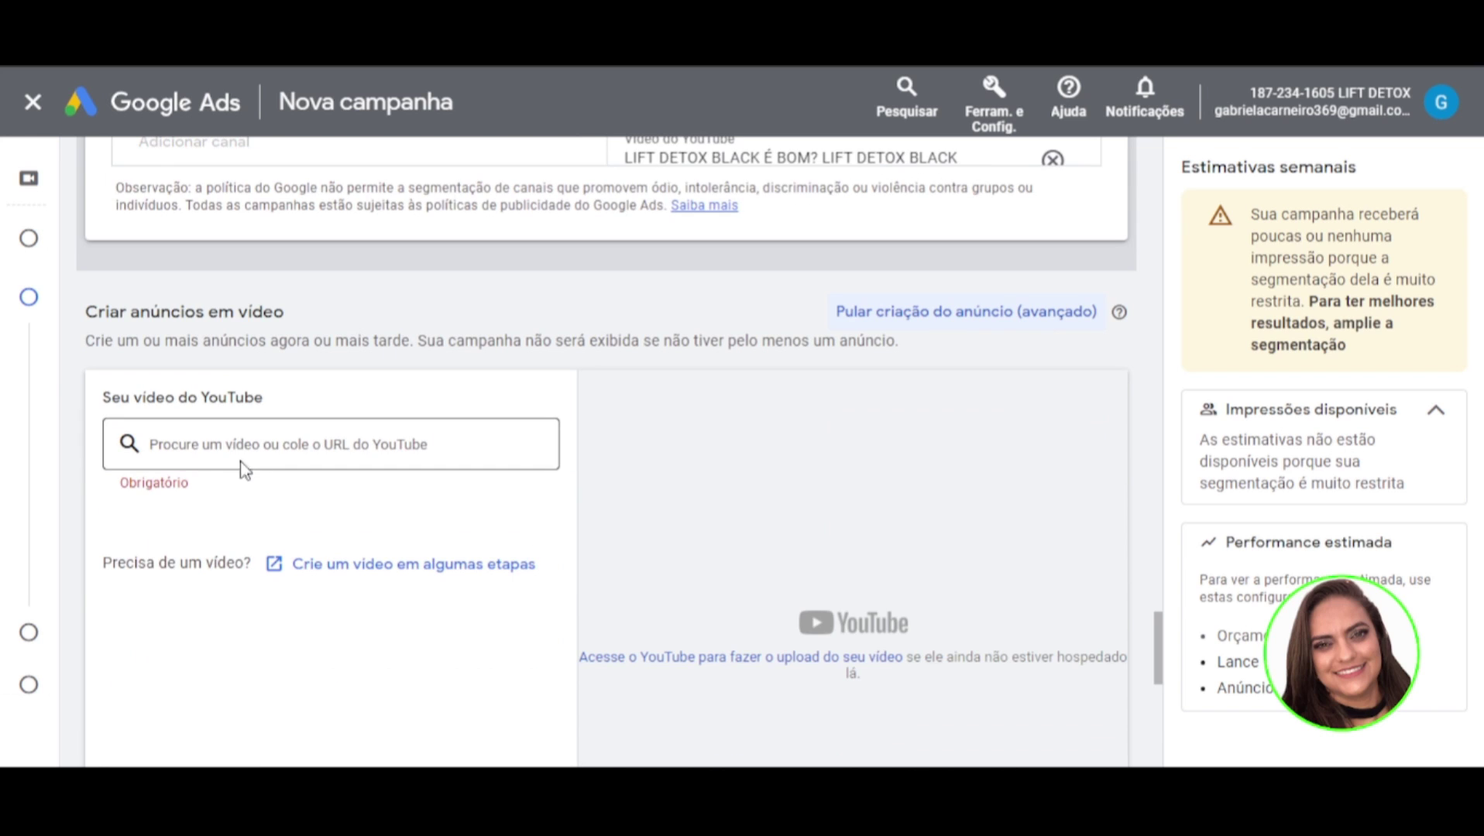
pyautogui.click(176, 449)
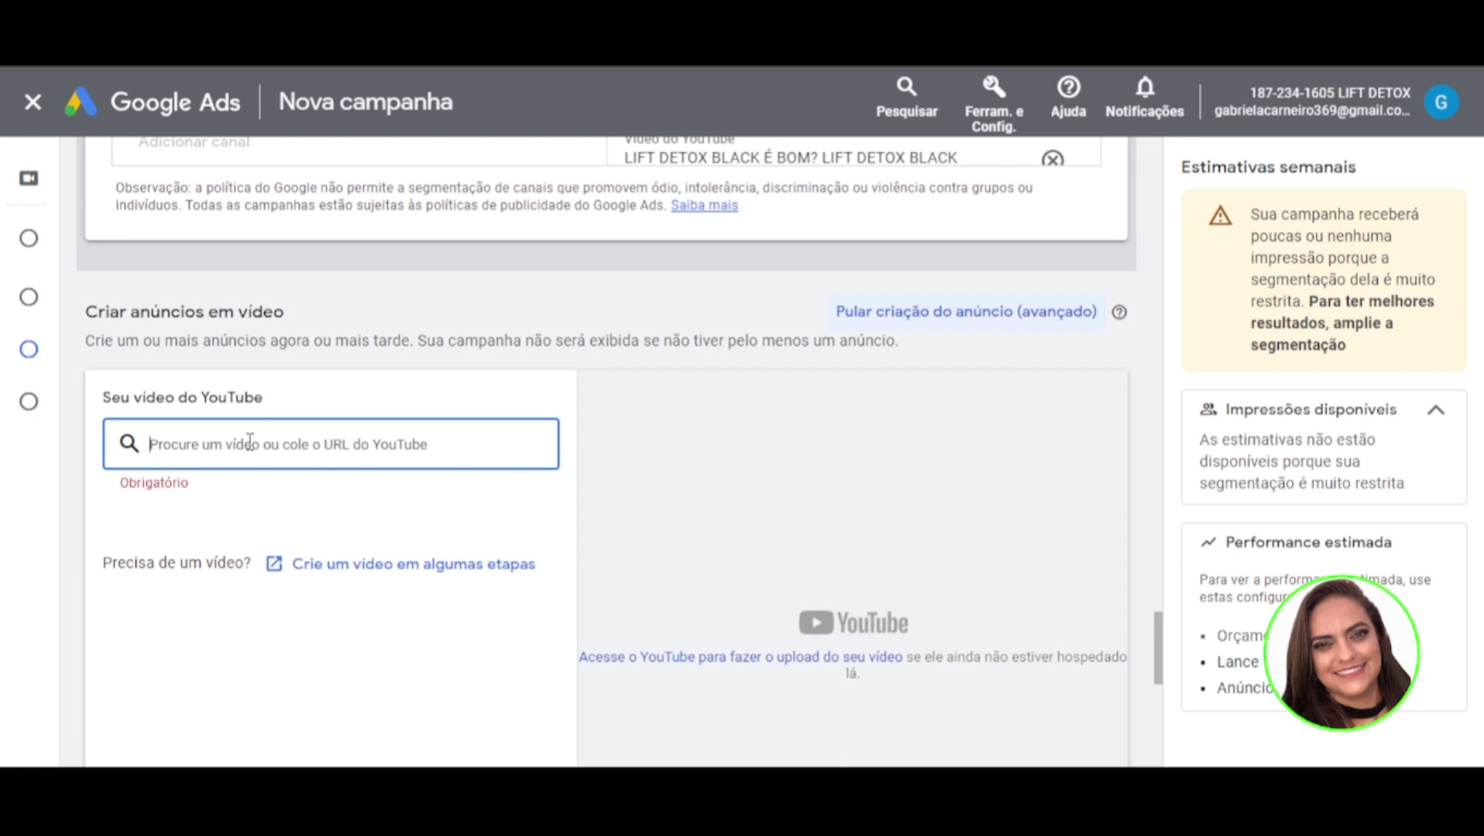
pyautogui.write('https://youtu.be/WFAoNawPnJY')
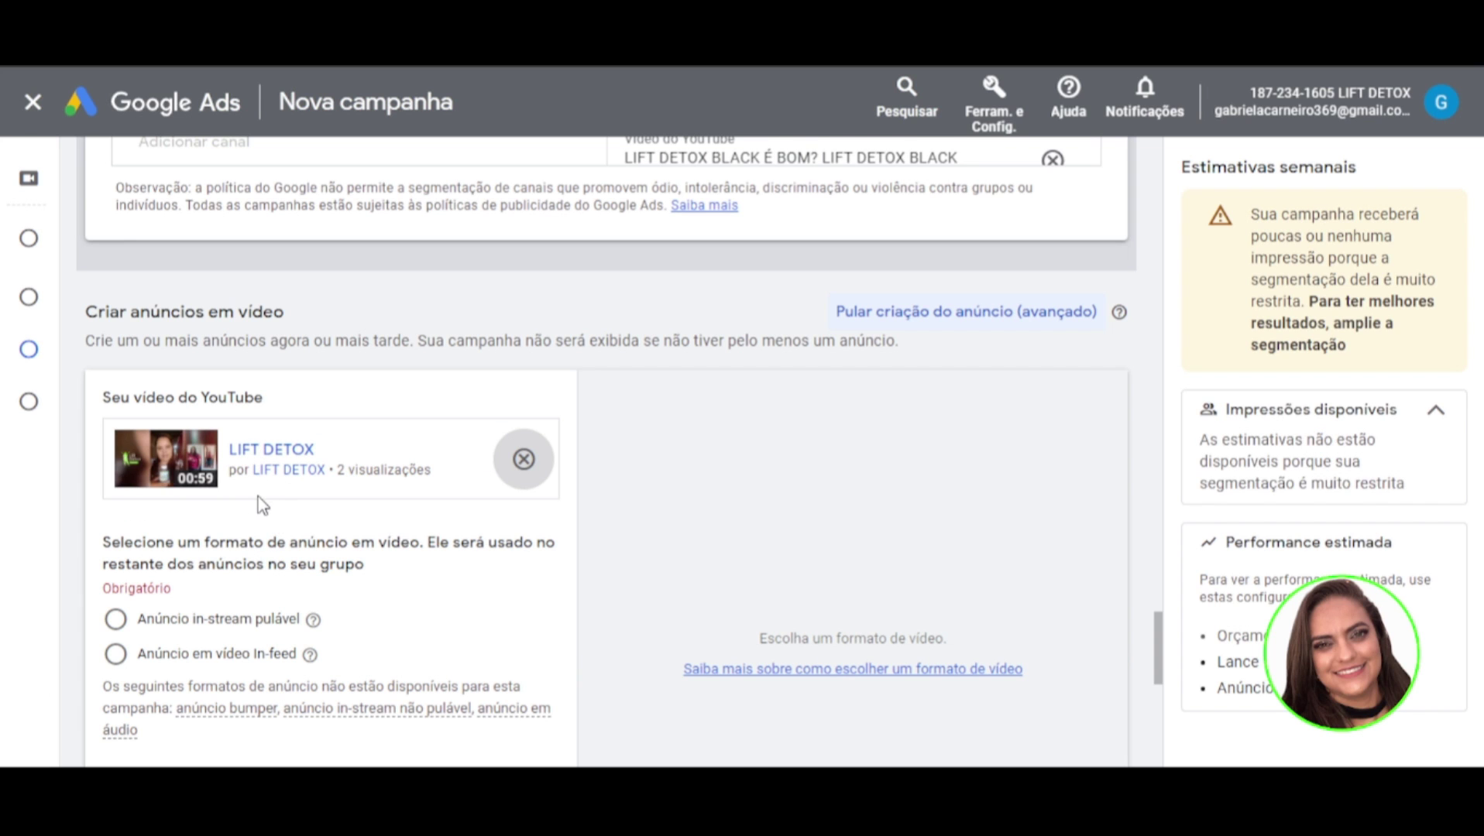
pyautogui.scroll(-3, 252, 511)
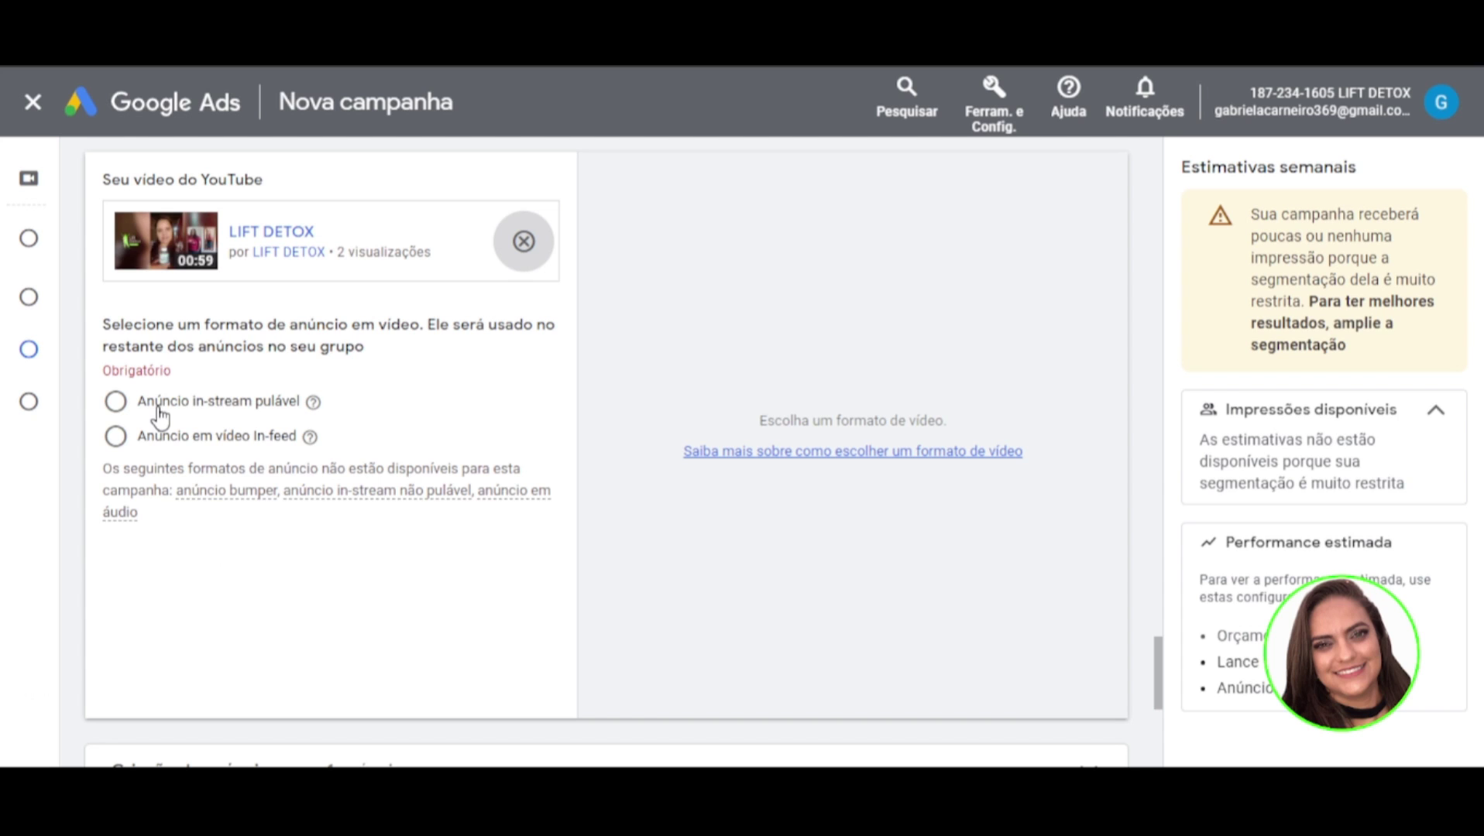
pyautogui.click(116, 403)
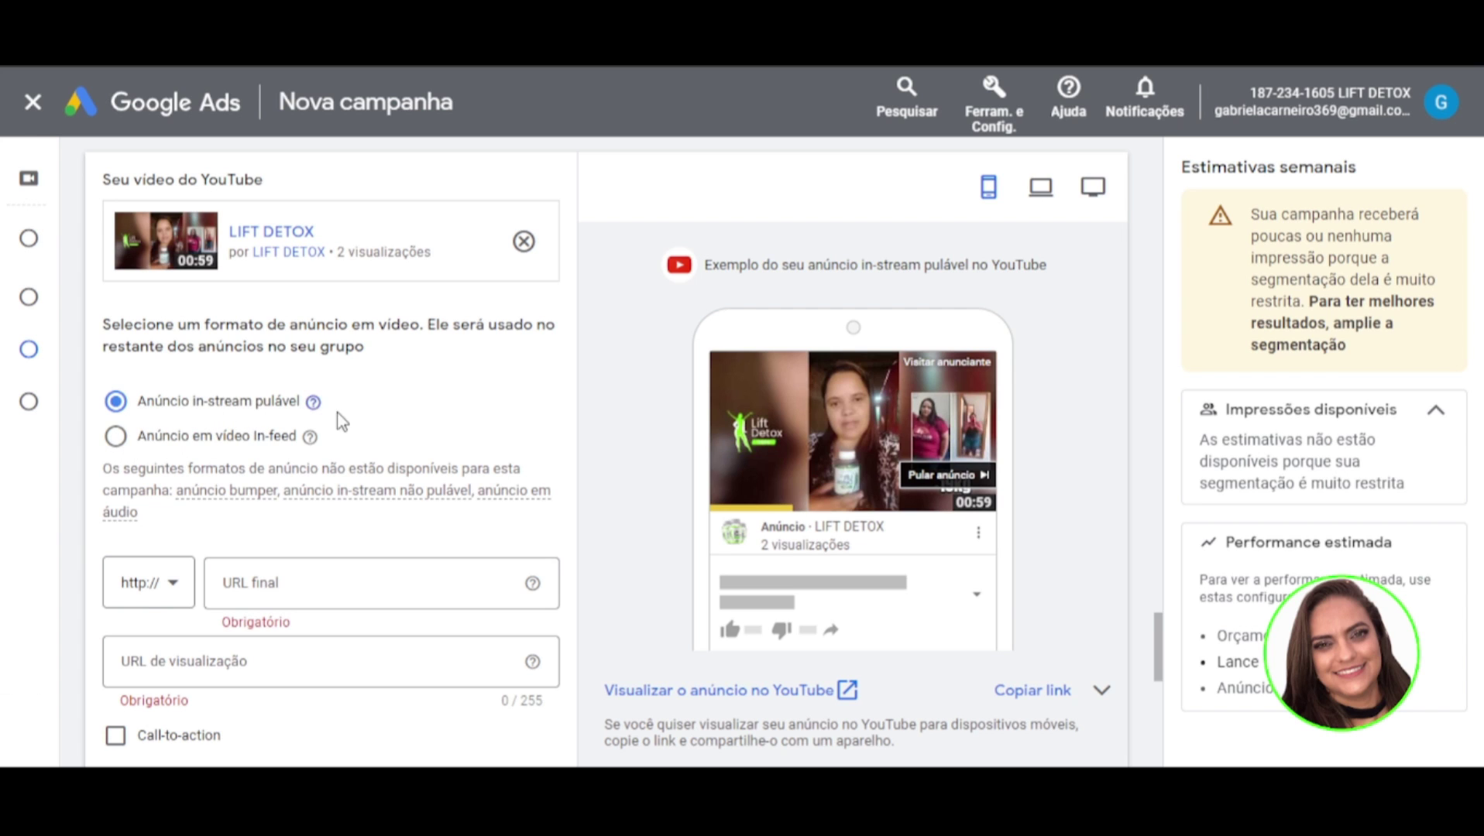
pyautogui.scroll(-1, 225, 504)
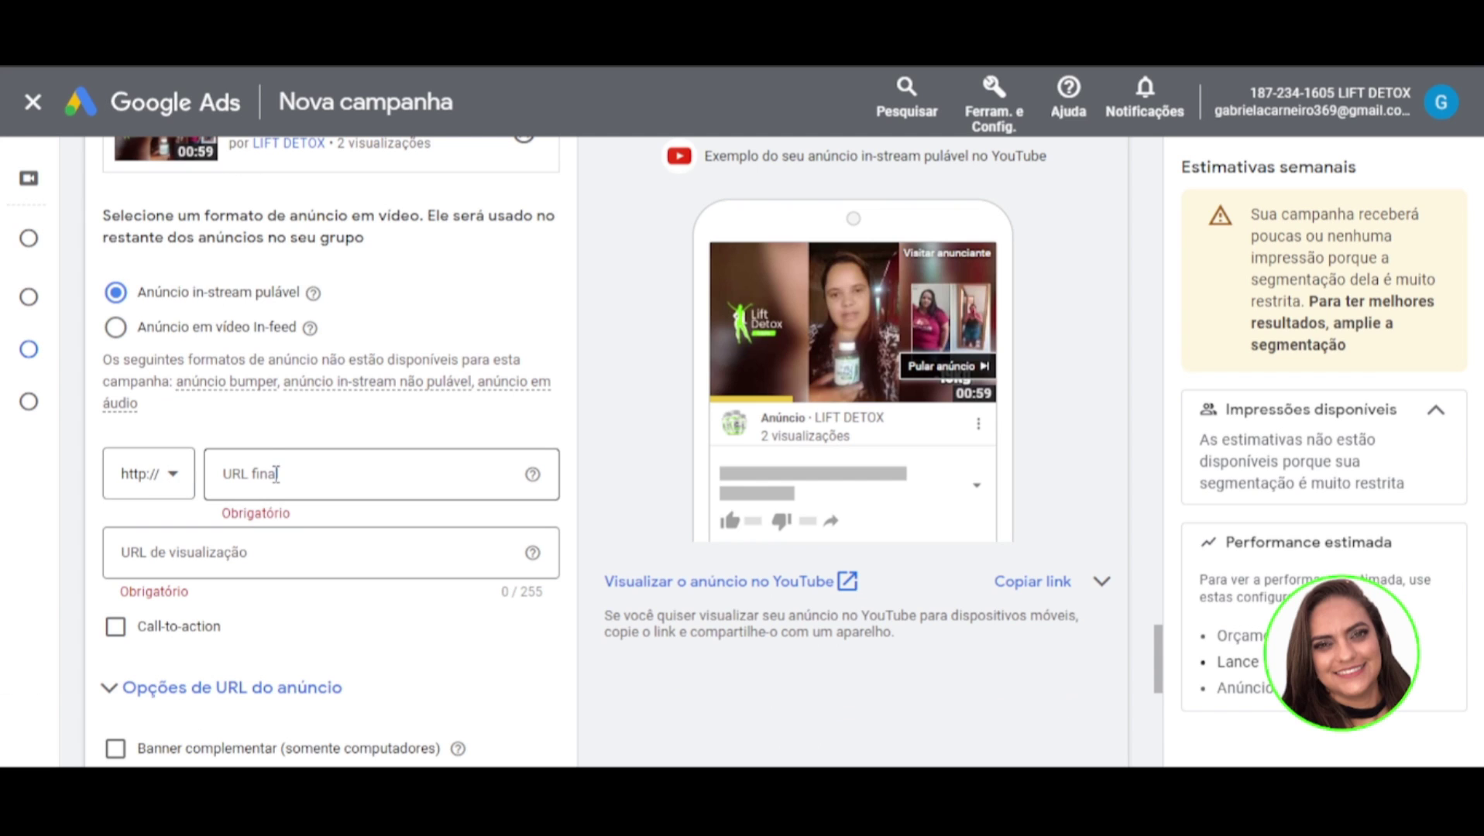
pyautogui.click(173, 481)
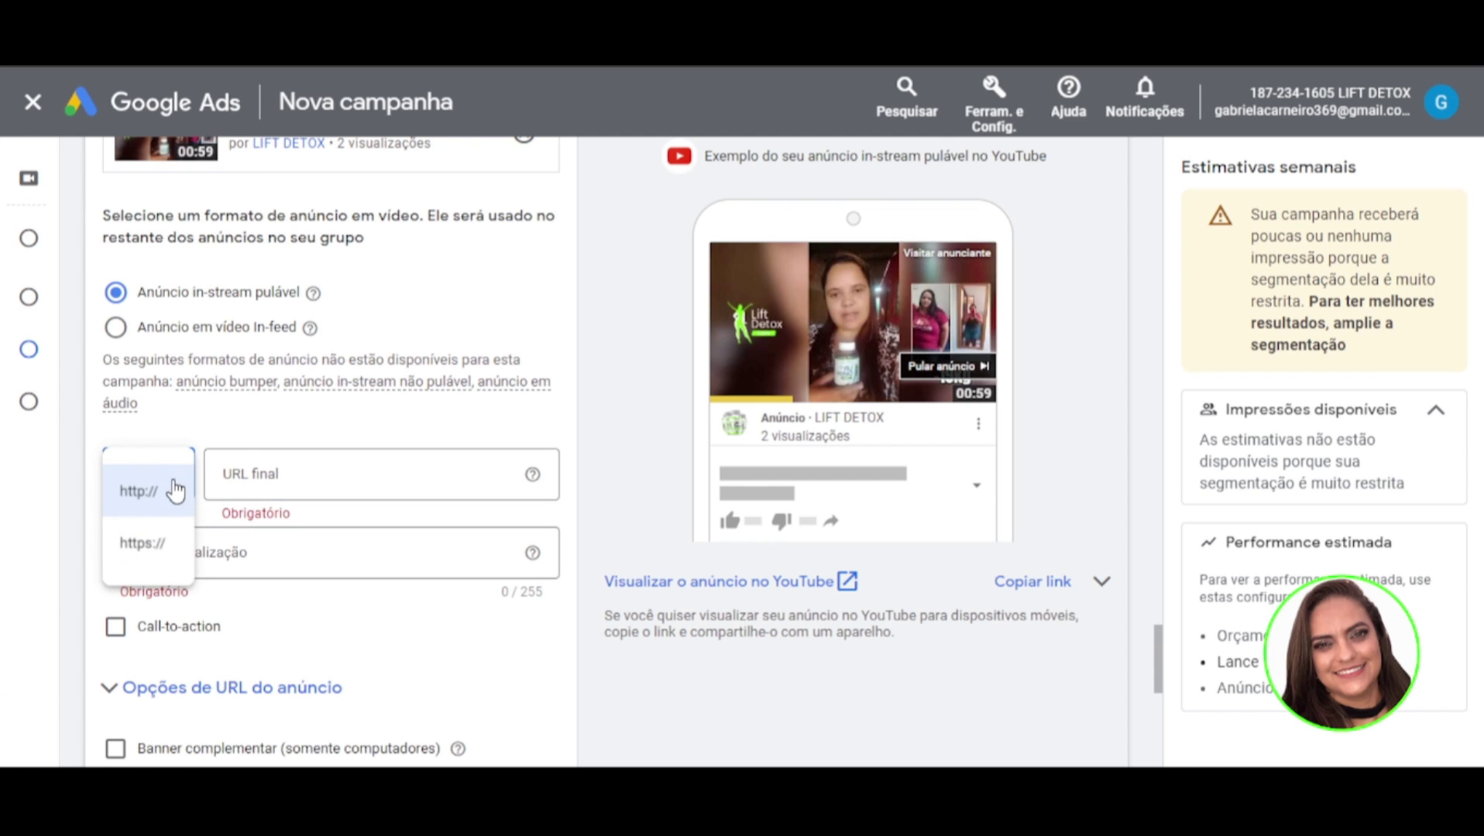
pyautogui.click(159, 552)
pyautogui.click(341, 484)
pyautogui.write('oficialsitebr.com.br/lift-detox/')
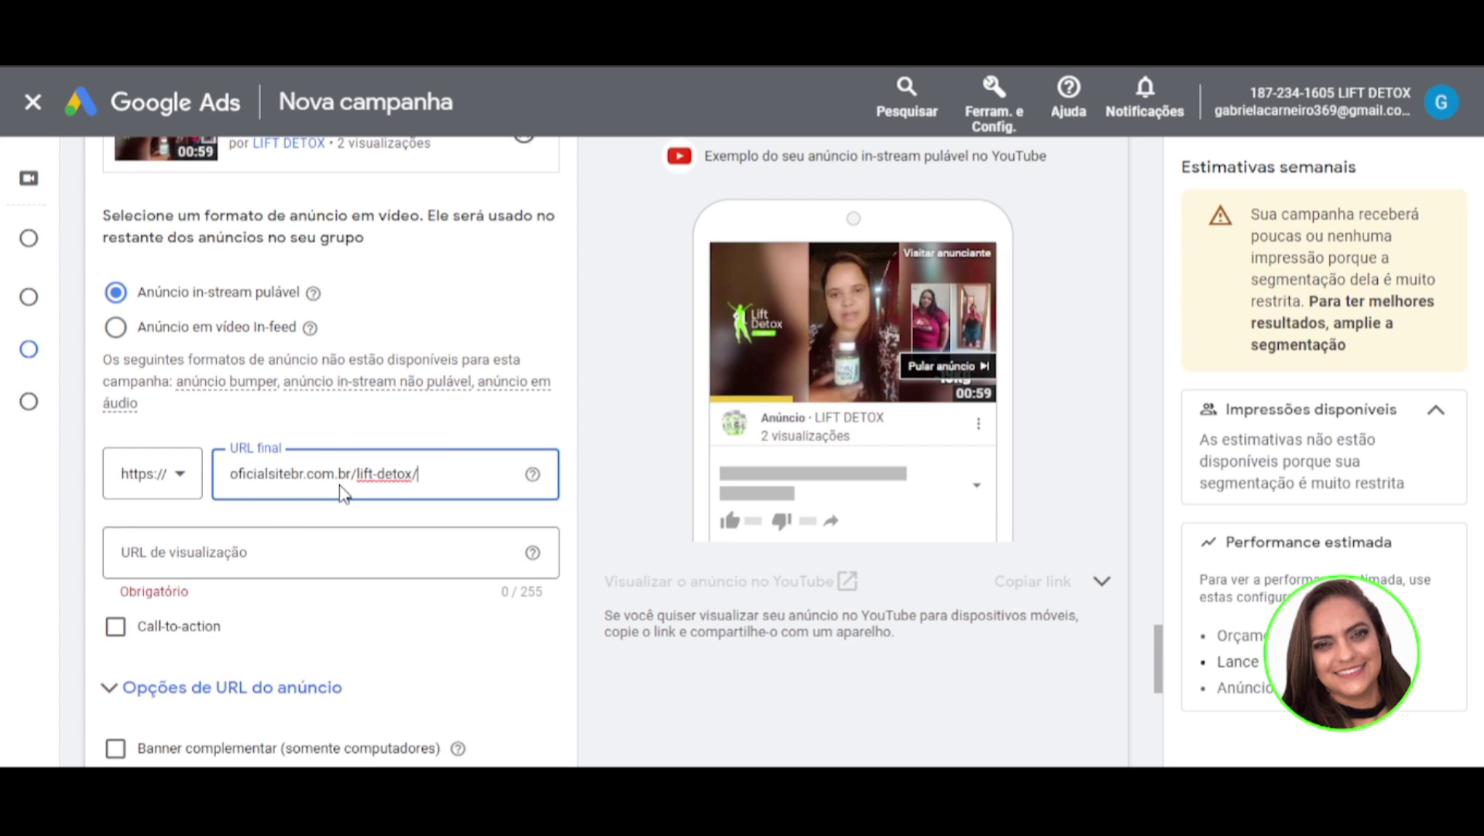
pyautogui.click(214, 554)
pyautogui.write('oficialsitebr.com.br/lift-detox/')
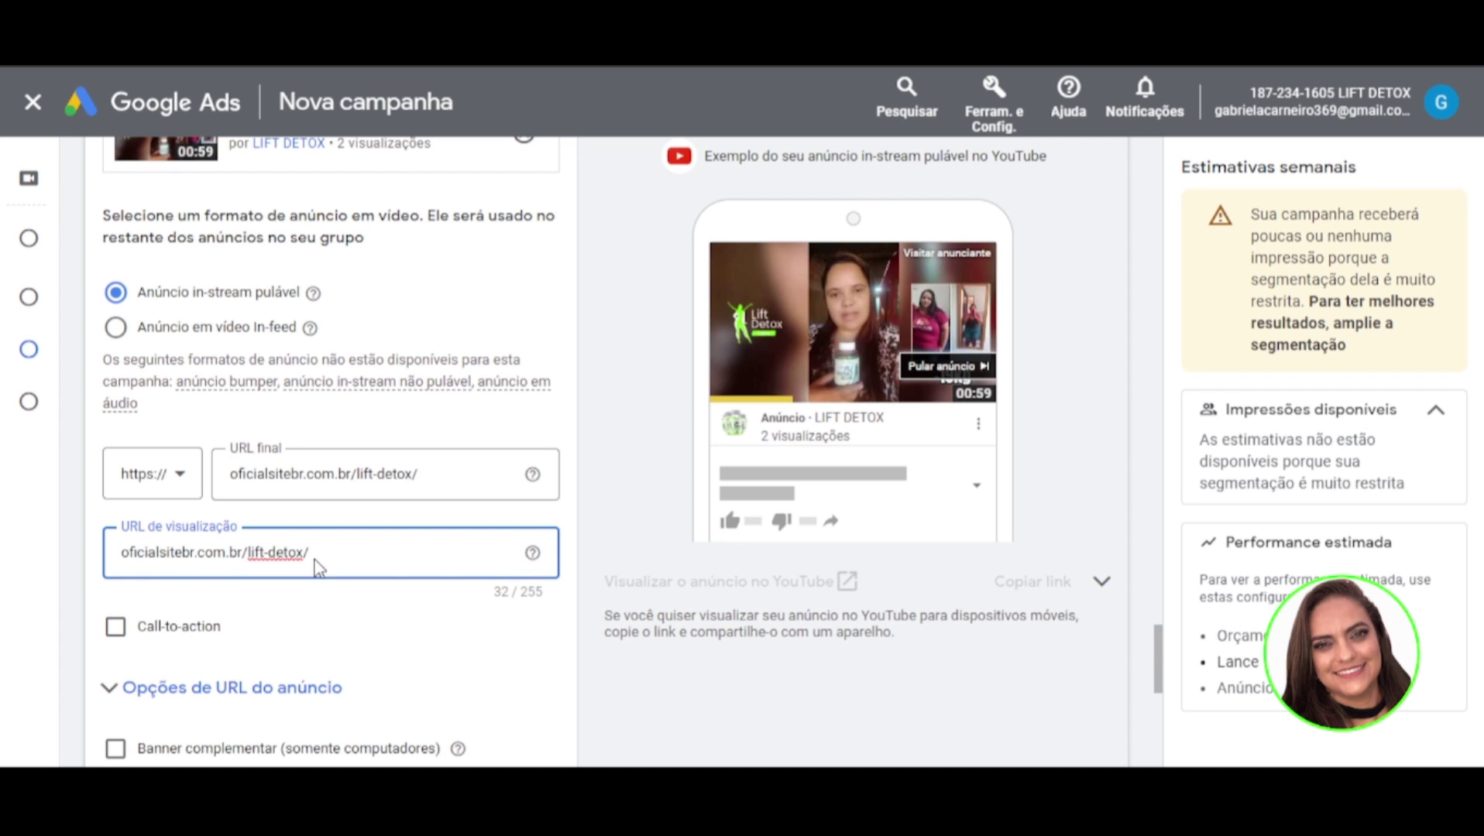
# - Enable the ad's call-to-action and set its text to Saiba mais
pyautogui.scroll(-3, 137, 620)
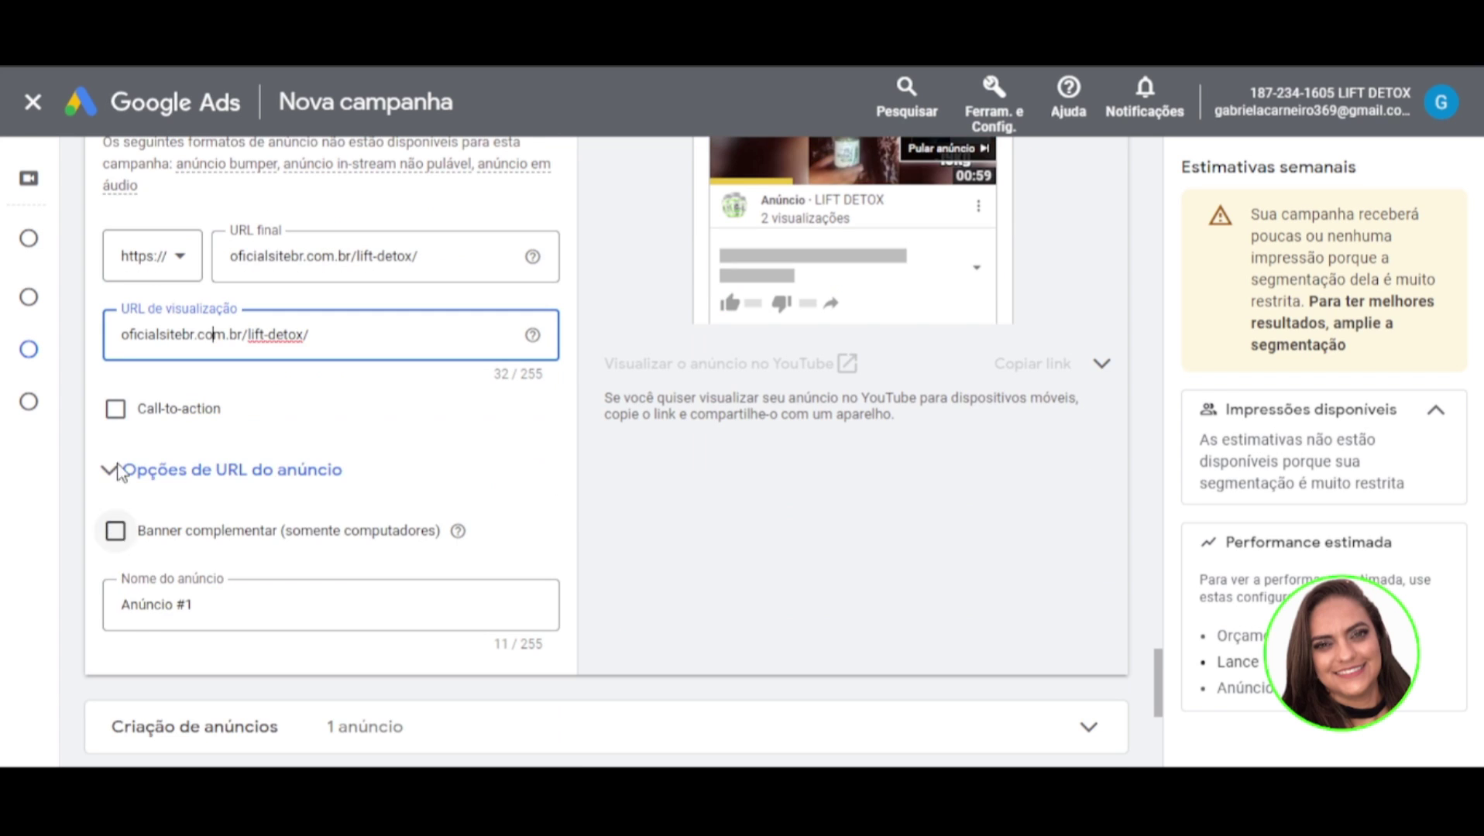
pyautogui.click(115, 409)
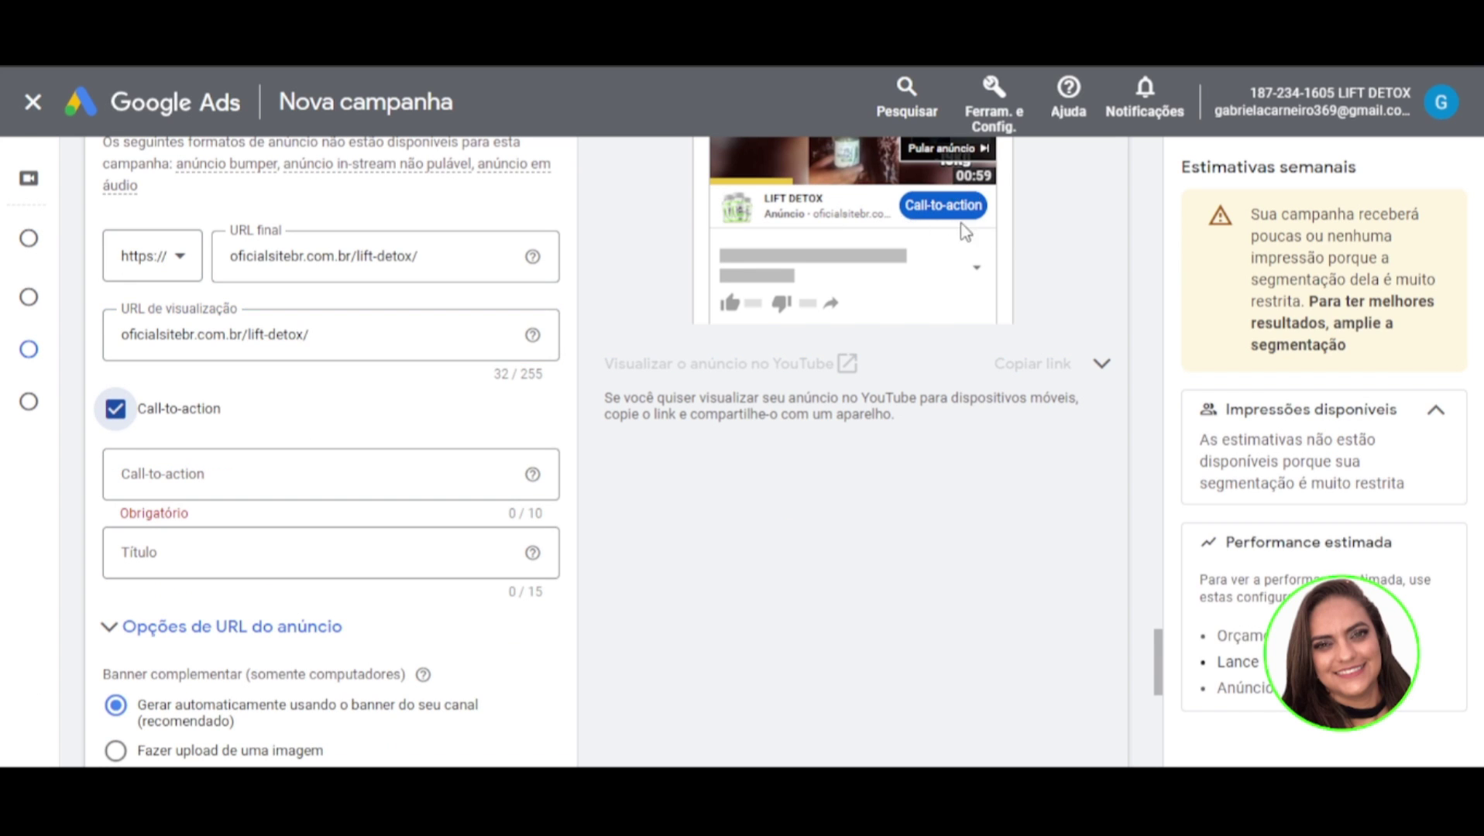
pyautogui.click(216, 473)
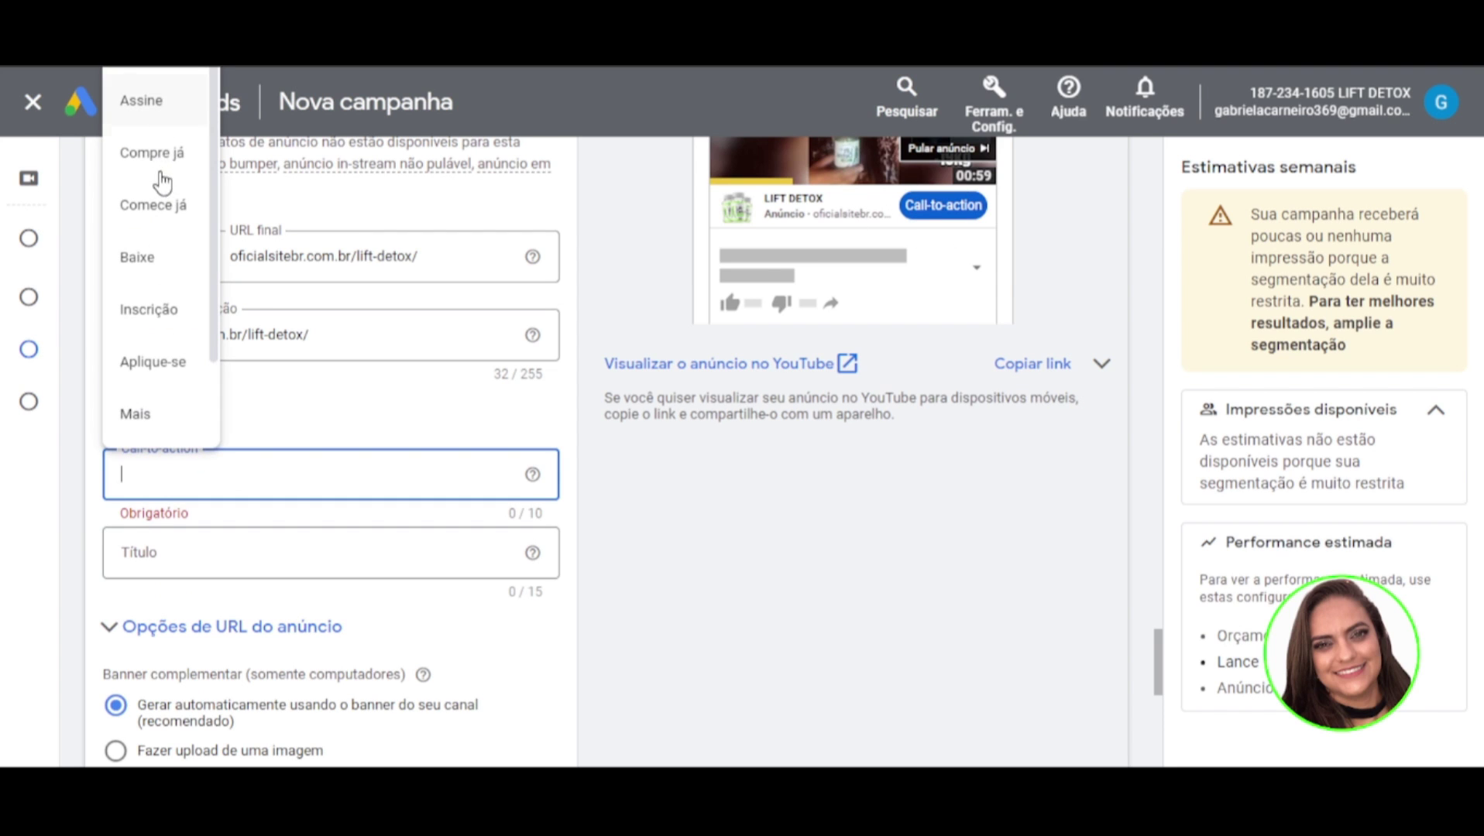
pyautogui.scroll(2, 167, 325)
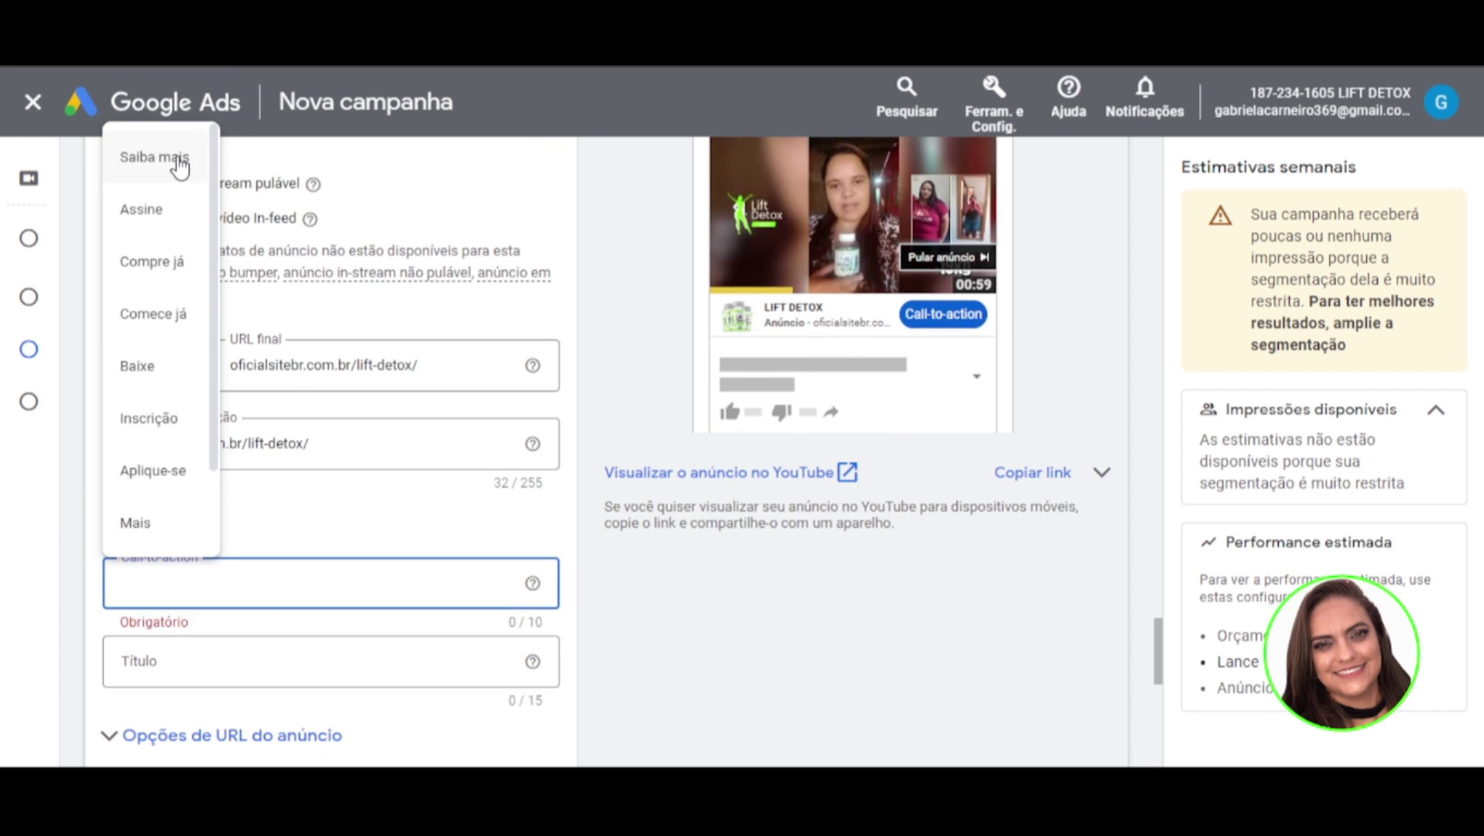
pyautogui.click(154, 157)
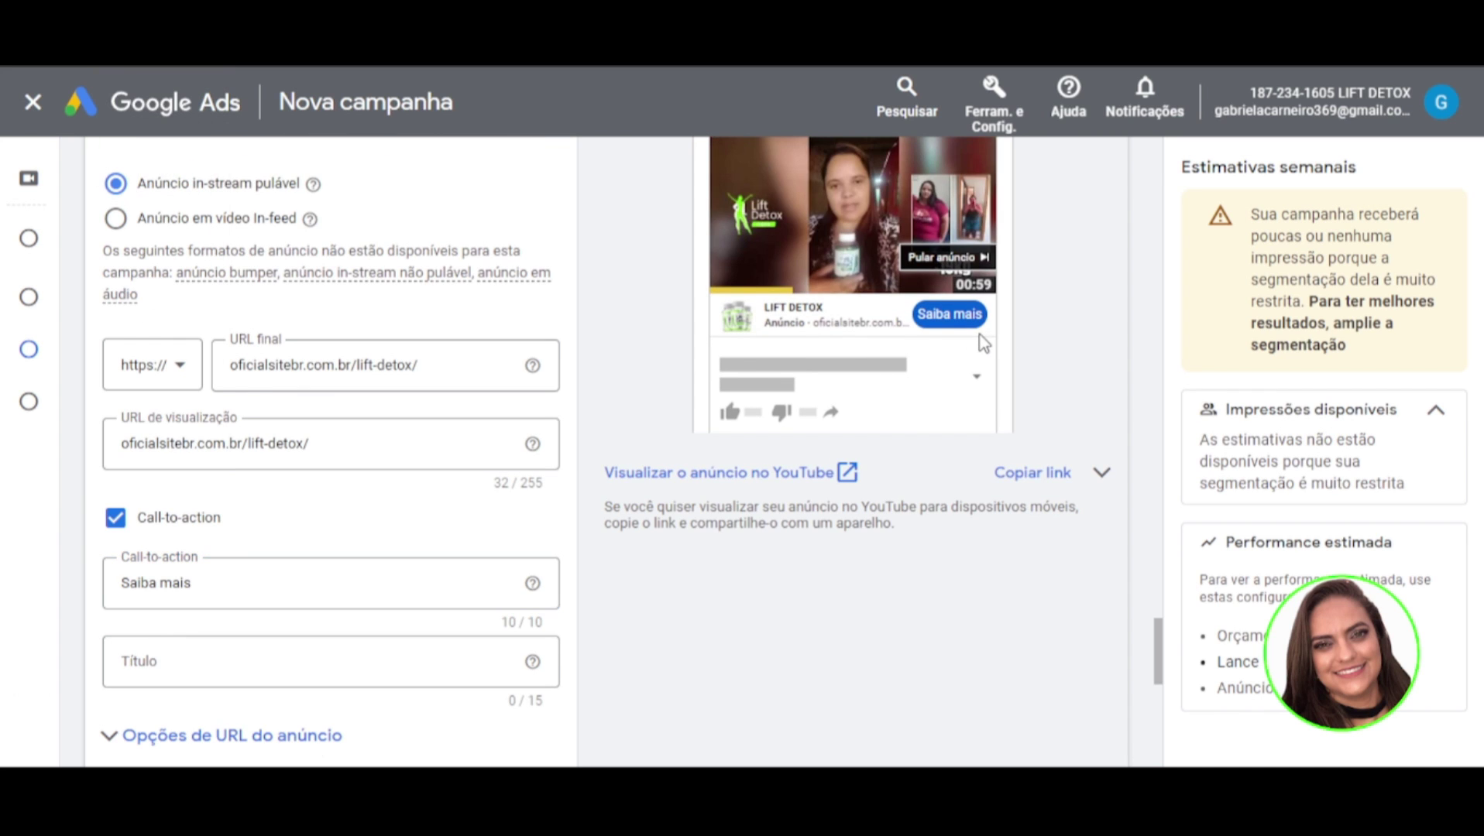
# - Enter "Lift Detox" as the call-to-action's Título
pyautogui.click(238, 661)
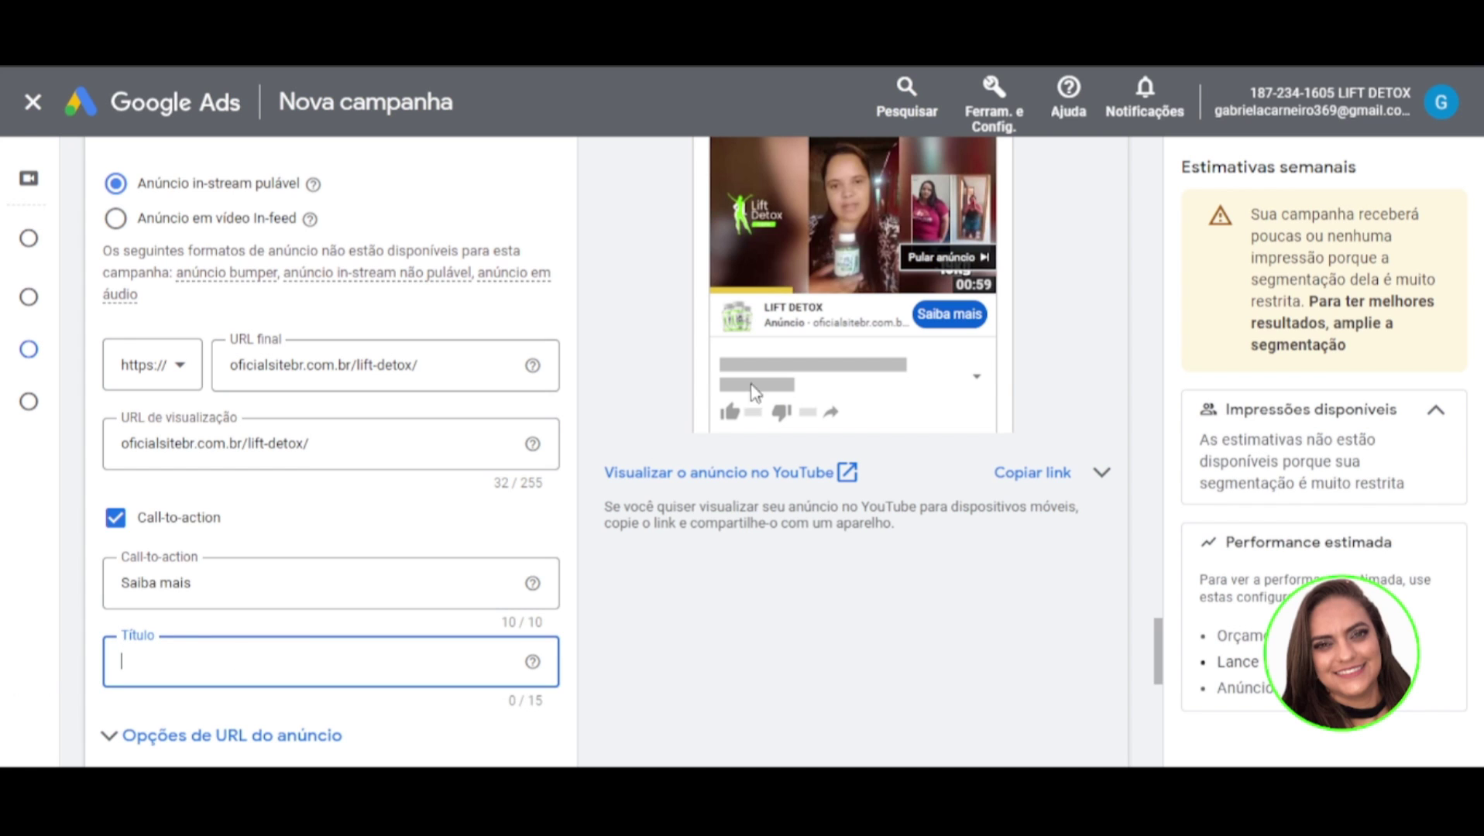
pyautogui.moveTo(823, 307); pyautogui.dragTo(763, 306)
pyautogui.click(202, 656)
pyautogui.write('l')
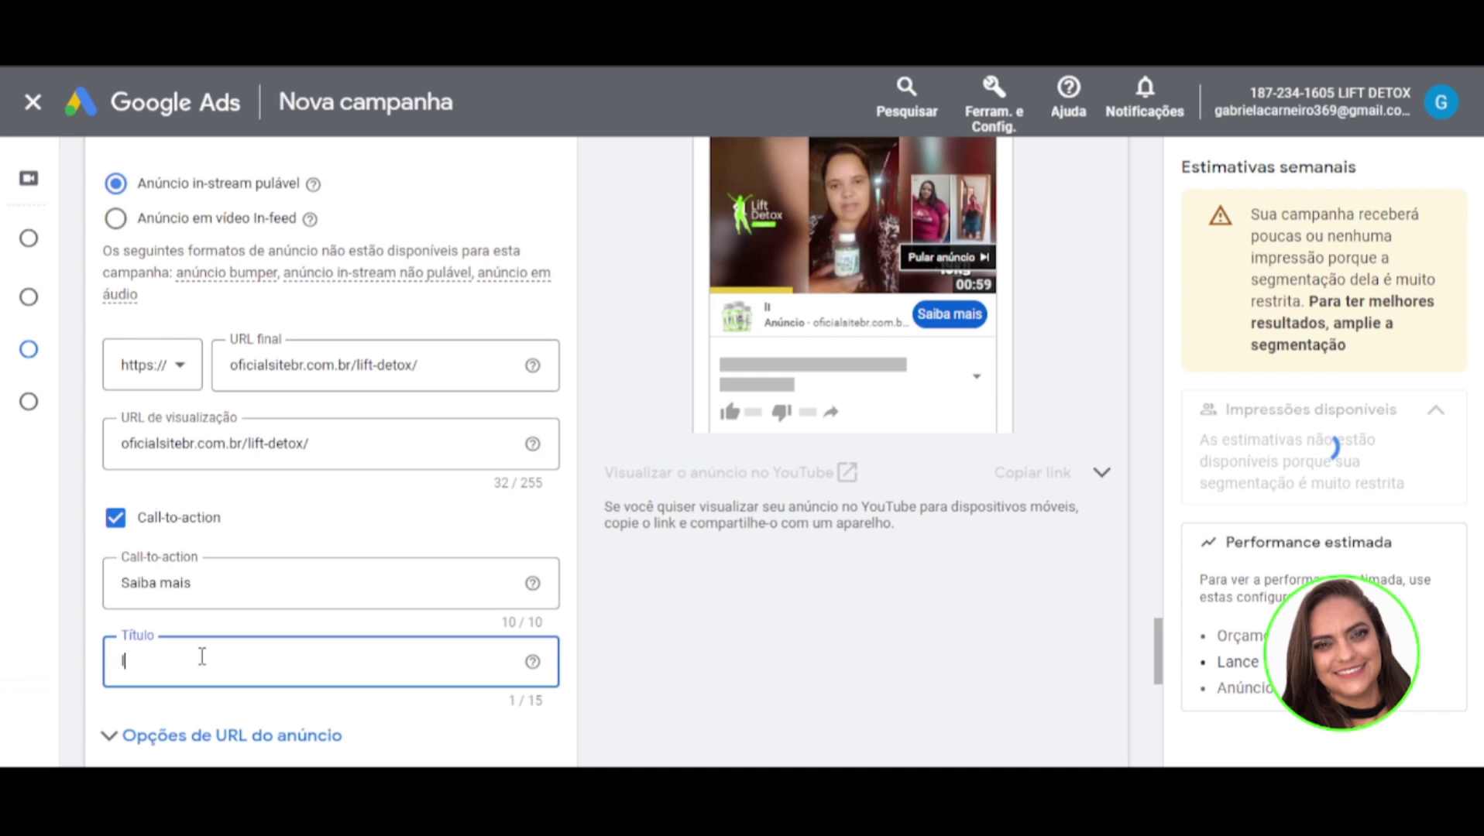
pyautogui.press('BackSpace')
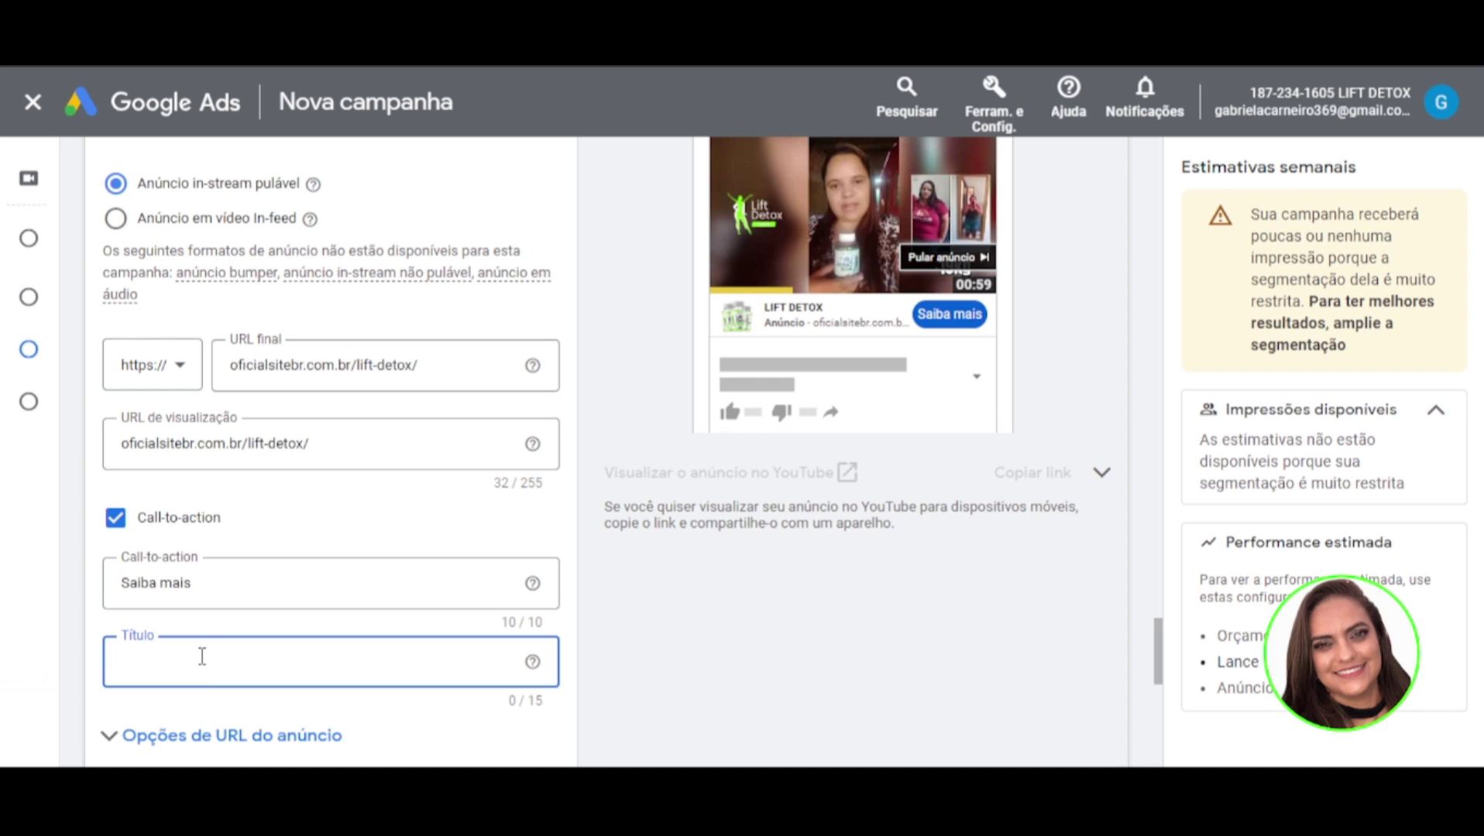
pyautogui.write('Li')
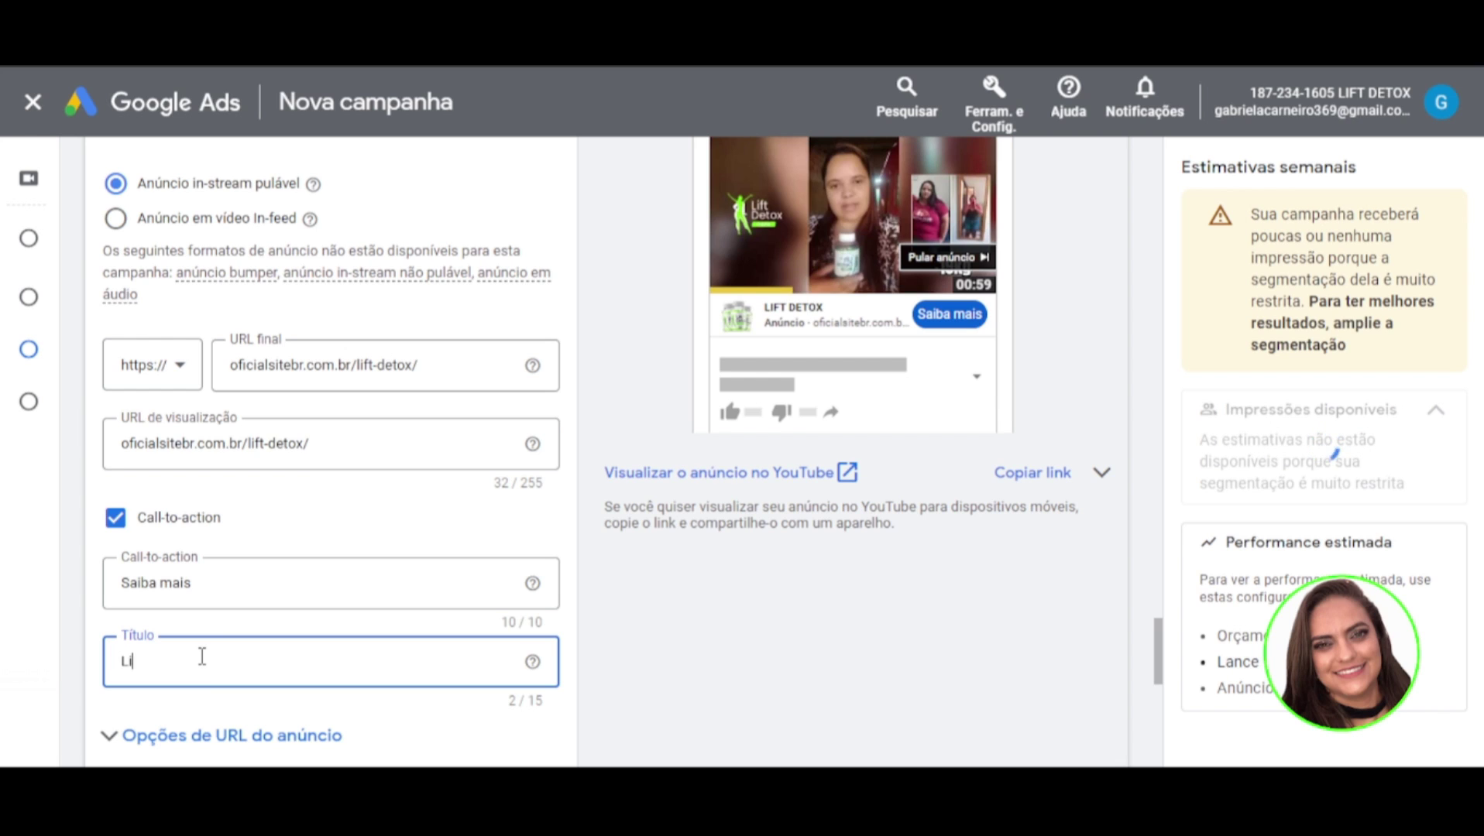
pyautogui.write('ft Detox')
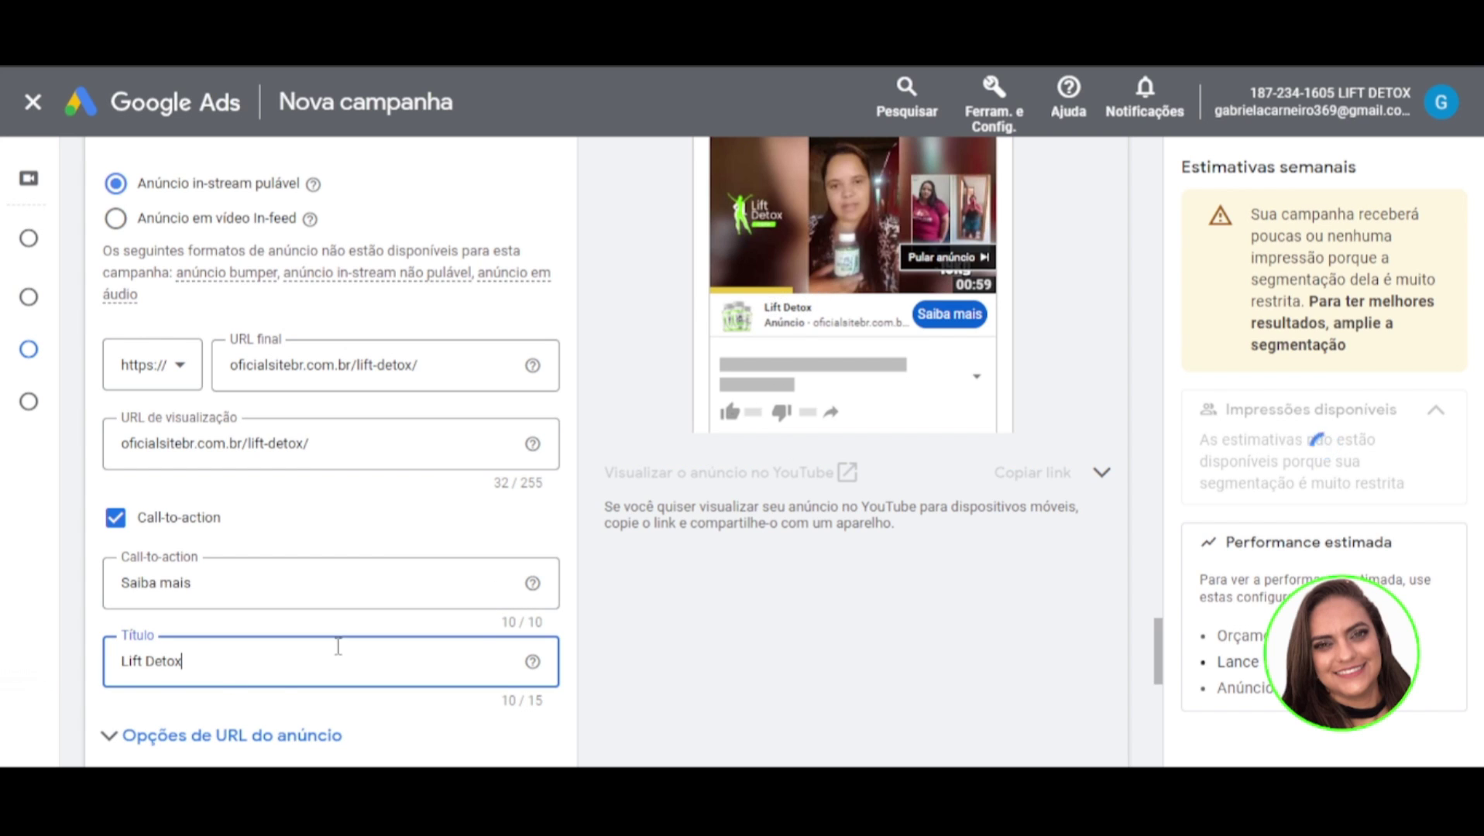
pyautogui.press('Tab')
pyautogui.click(292, 662)
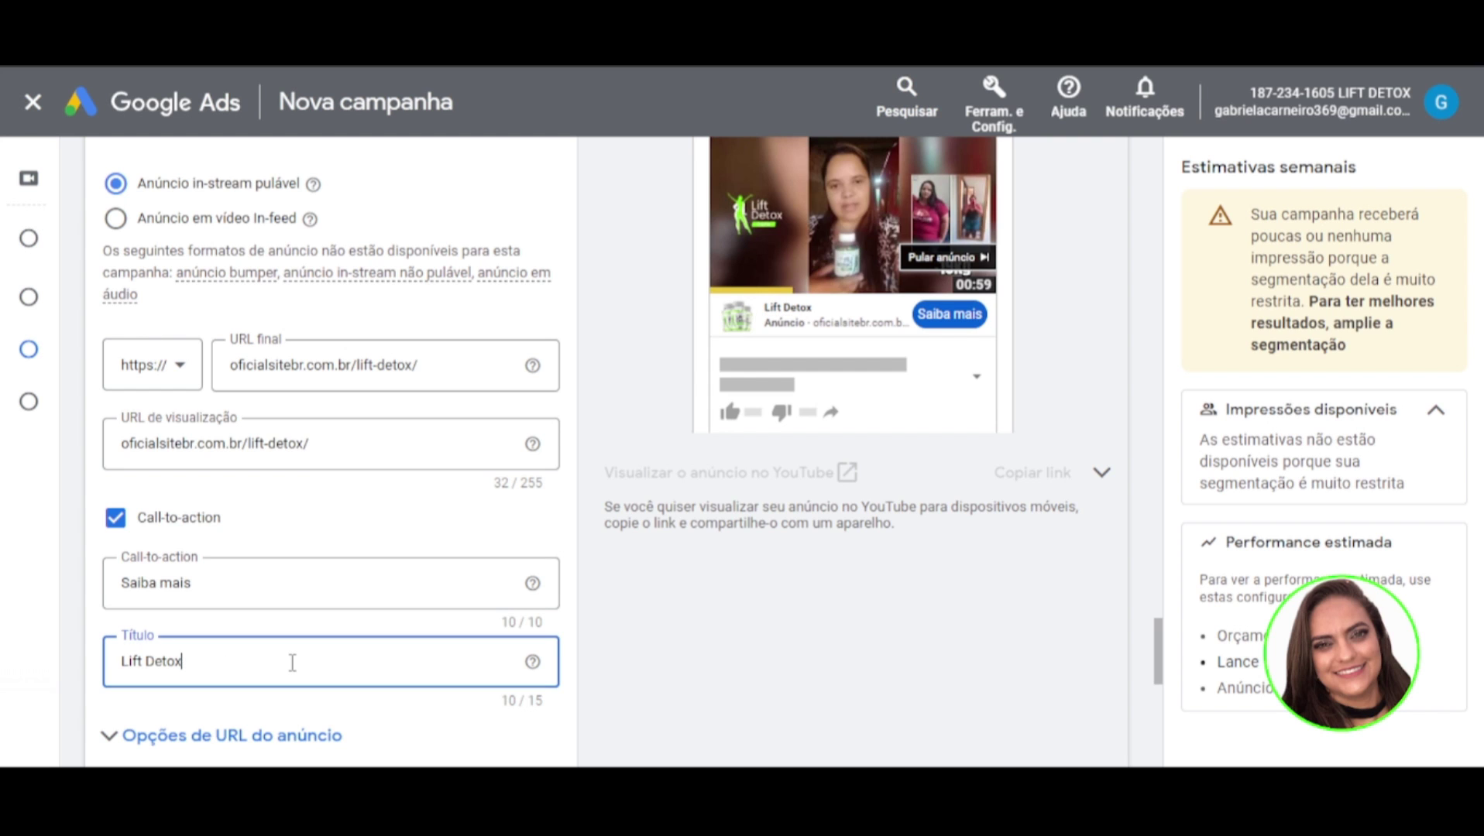
# - Expand the ad URL options, look at the tracking template field, and collapse the section again
pyautogui.scroll(-1, 292, 663)
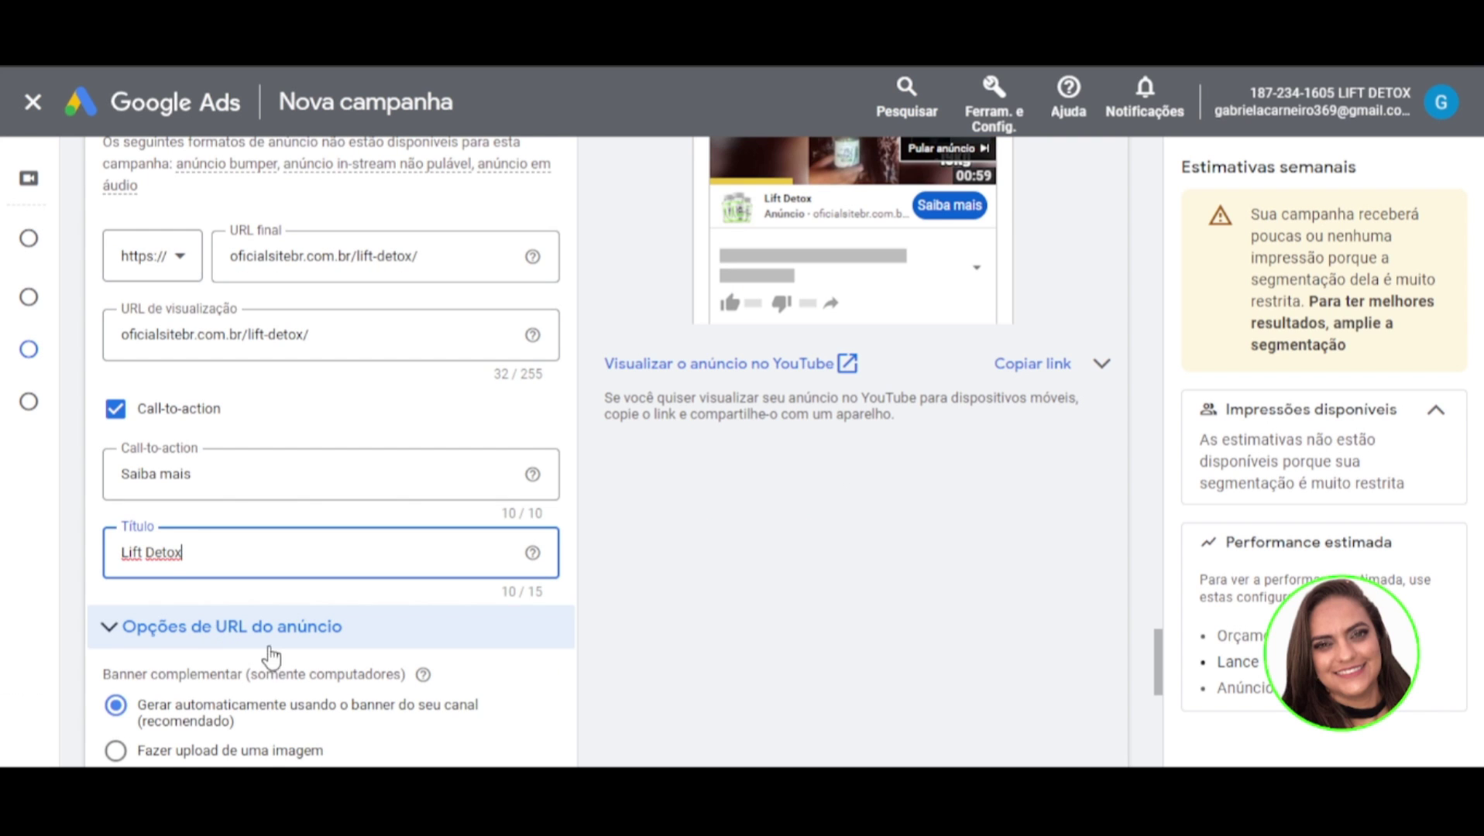
pyautogui.scroll(-1, 259, 639)
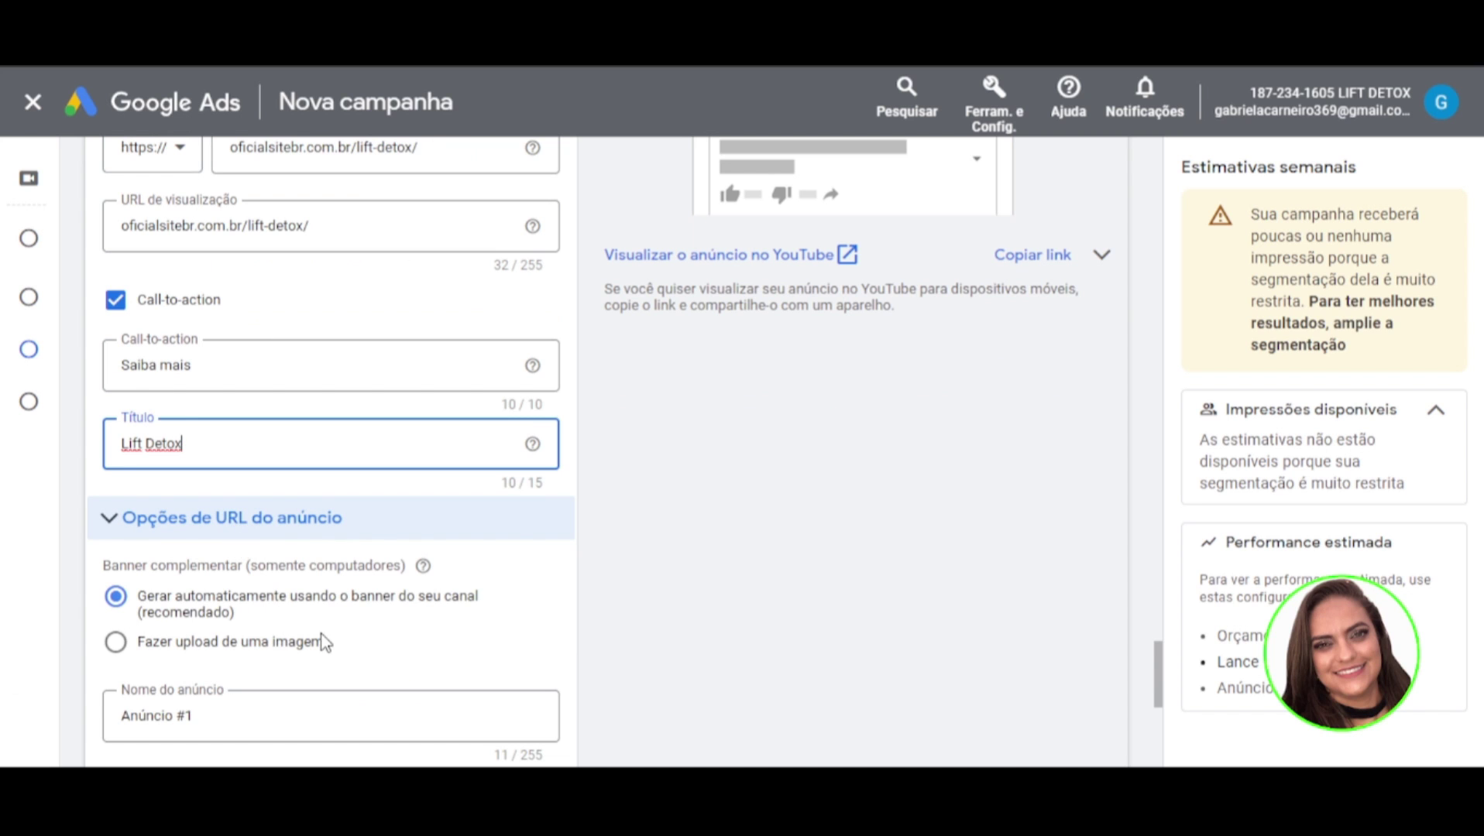
pyautogui.click(309, 517)
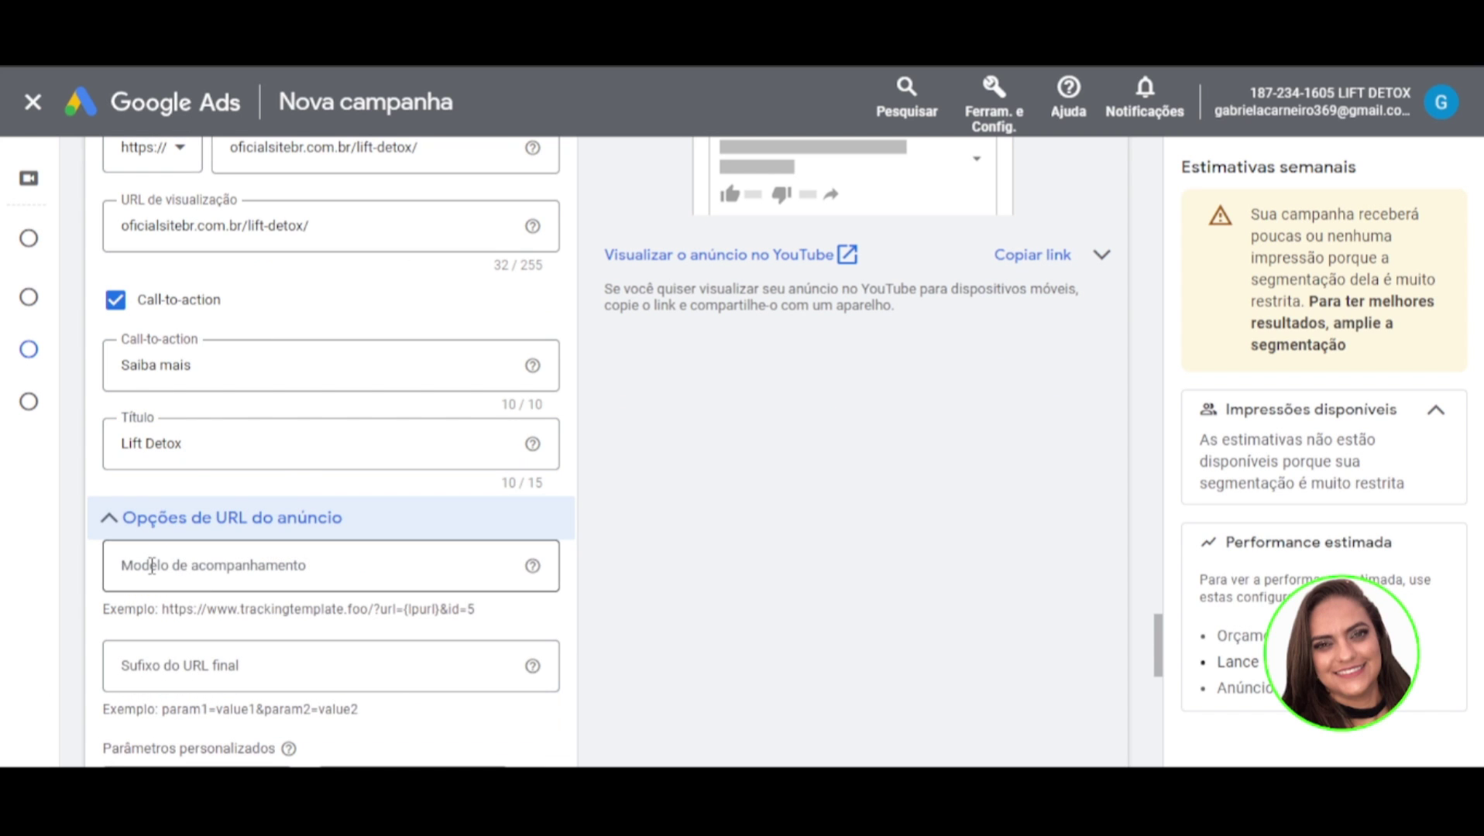
pyautogui.click(152, 566)
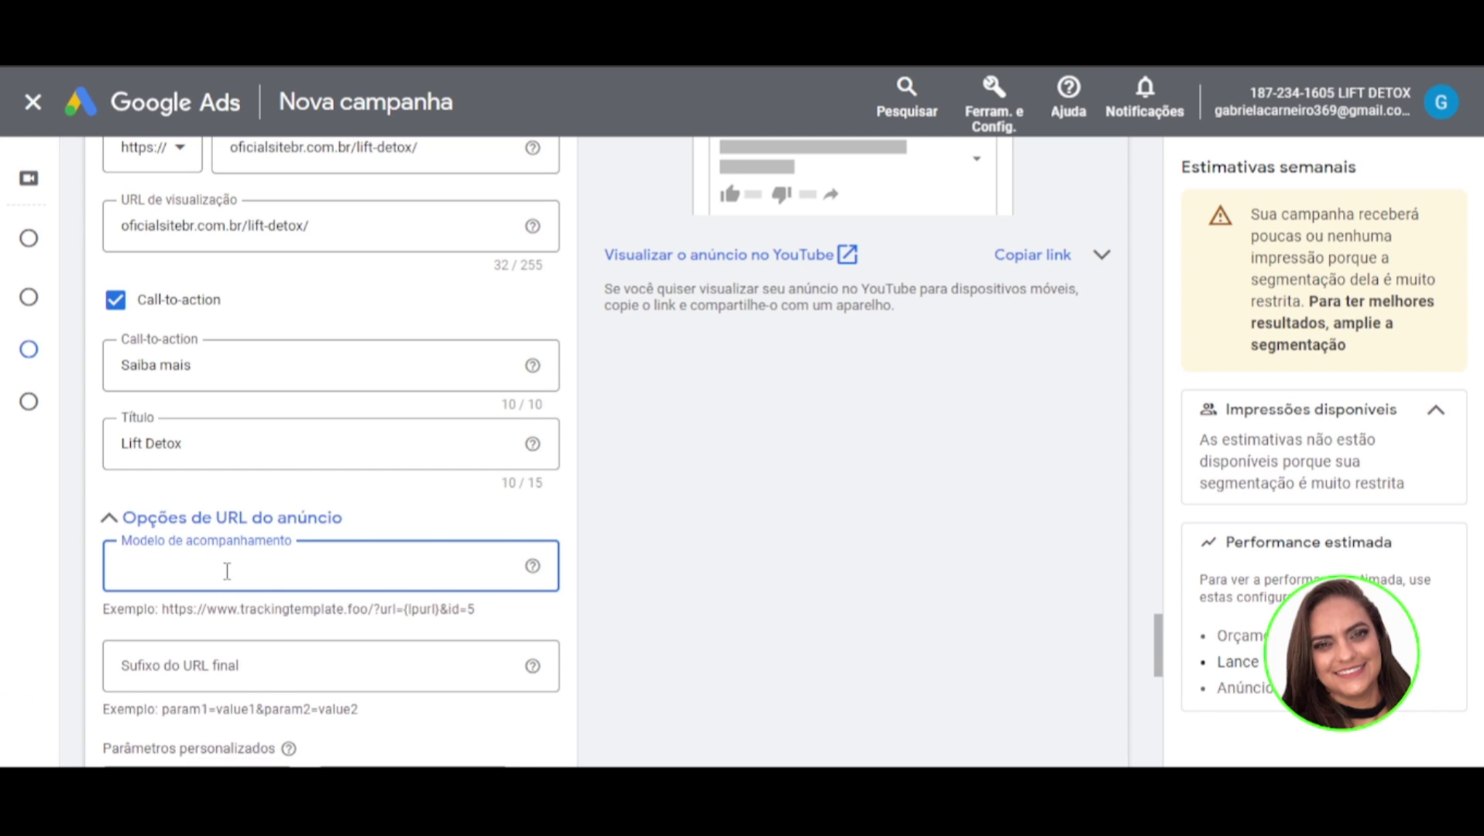
pyautogui.click(178, 539)
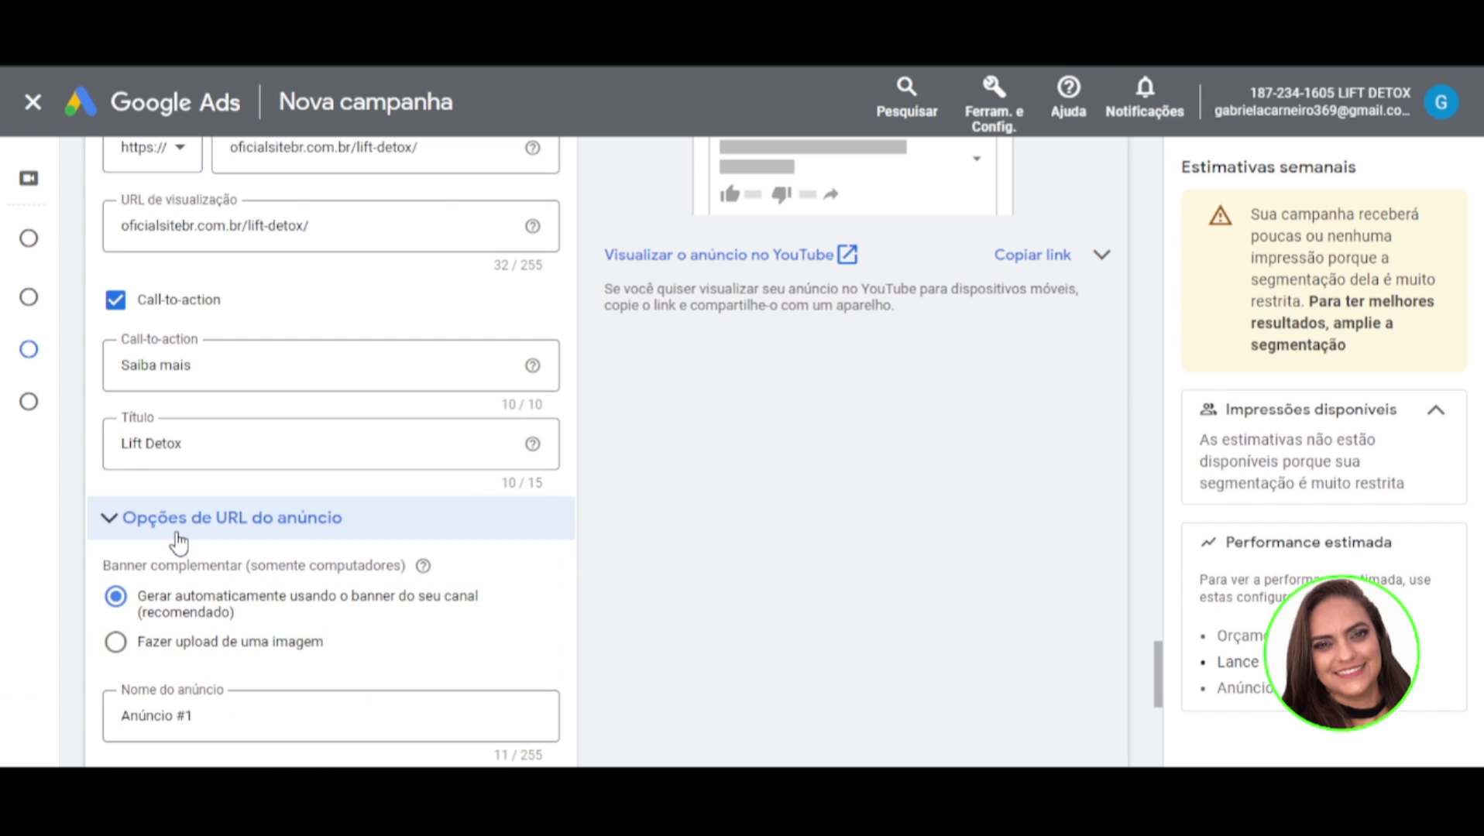
# - Review the ad preview, the companion banner options and the ad name field
pyautogui.scroll(-1, 178, 542)
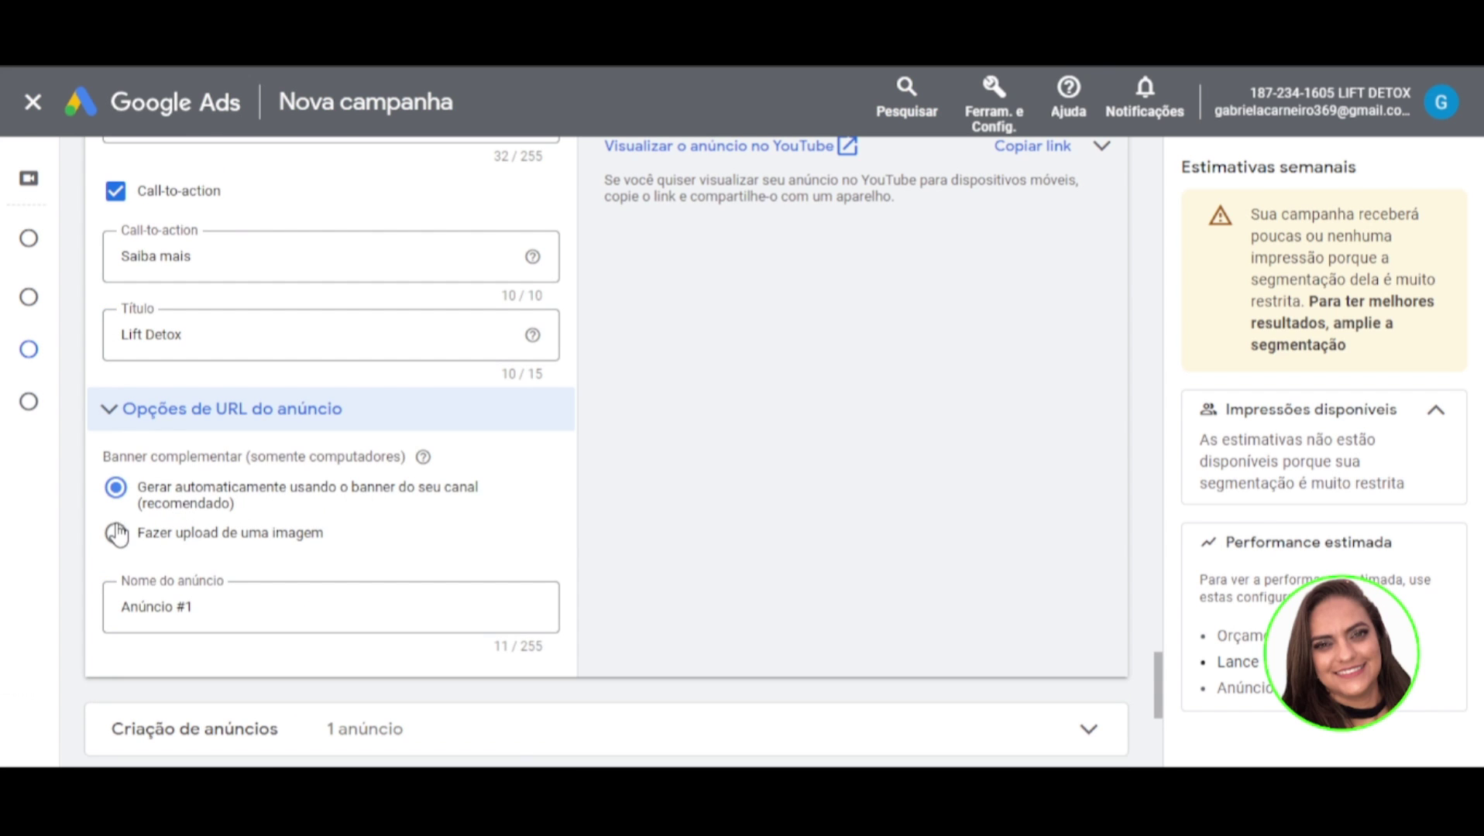
pyautogui.scroll(4, 872, 529)
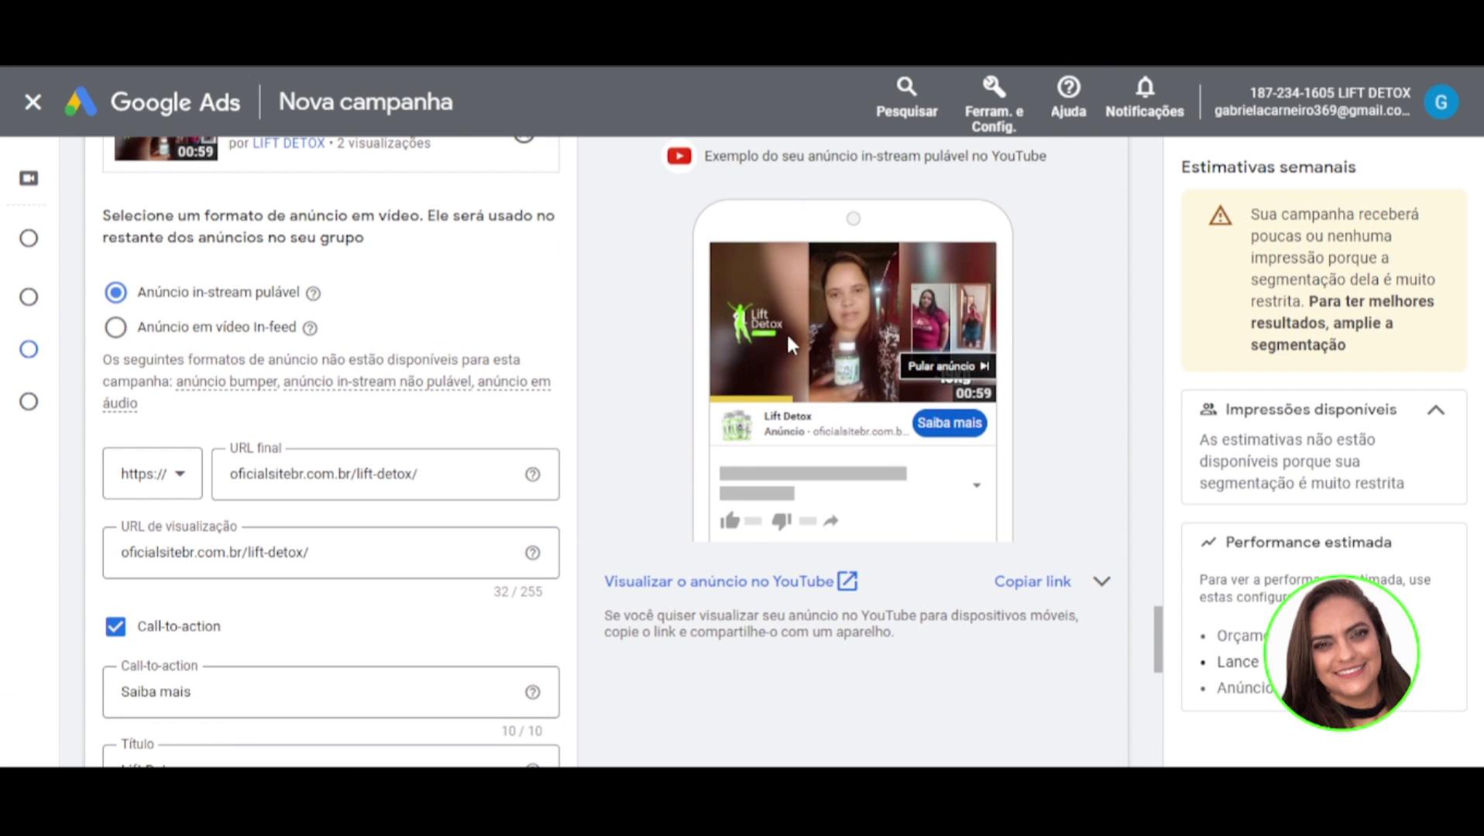
pyautogui.scroll(-4, 236, 508)
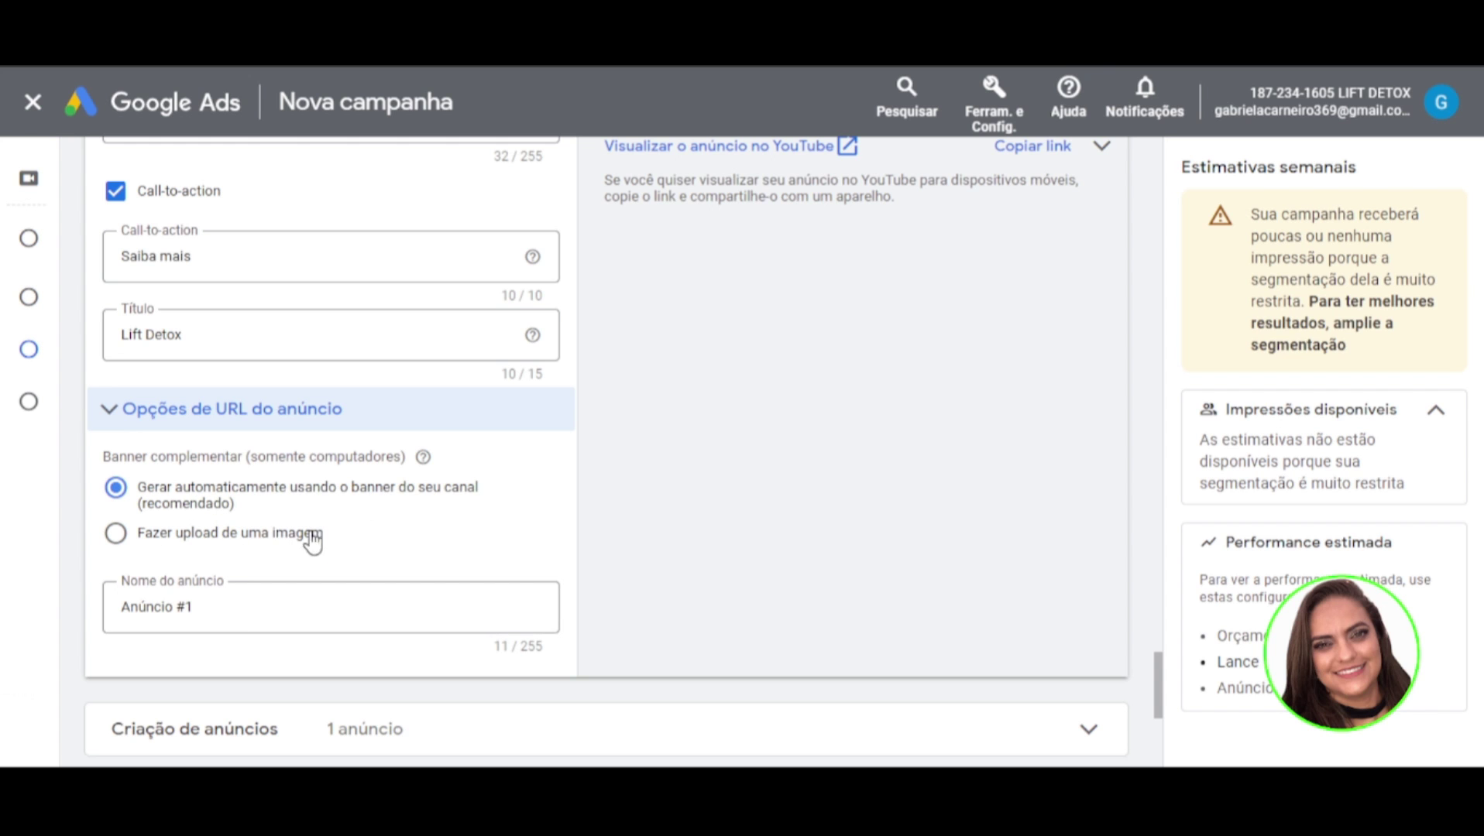
pyautogui.scroll(-3, 446, 558)
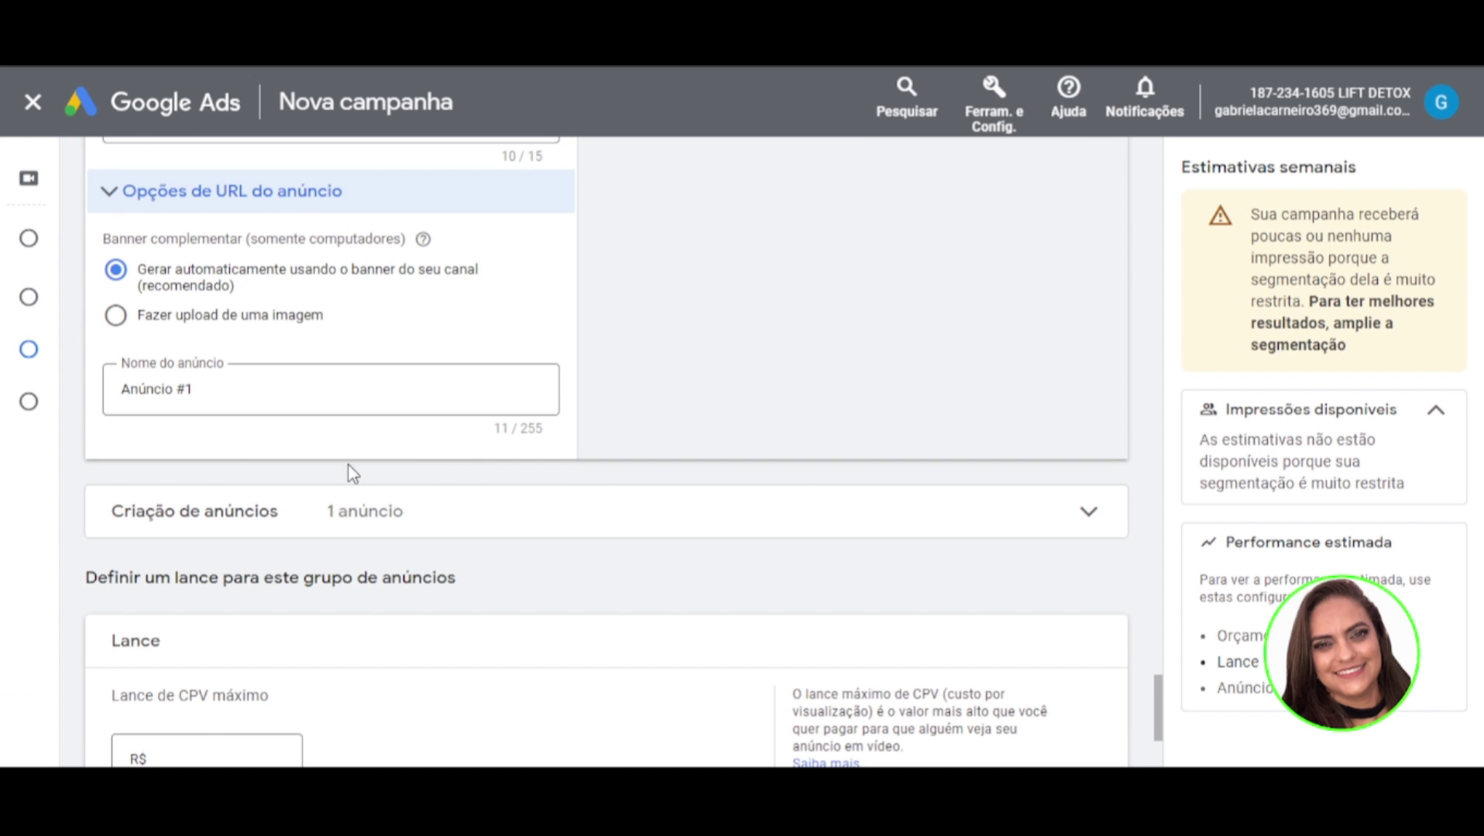
pyautogui.click(238, 390)
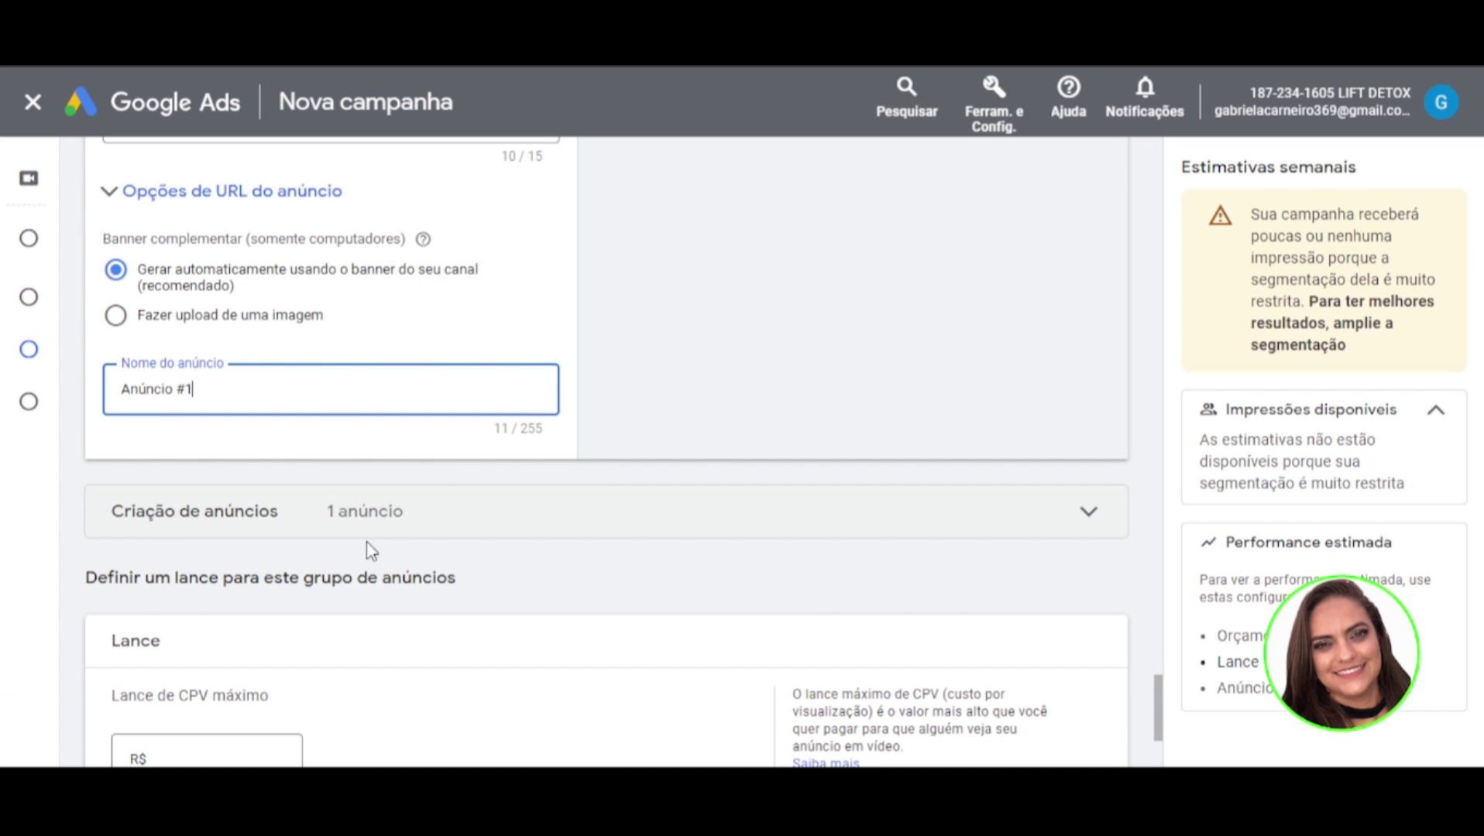
# - Set the ad group's maximum CPV bid to R$ 1,00
pyautogui.scroll(-3, 369, 551)
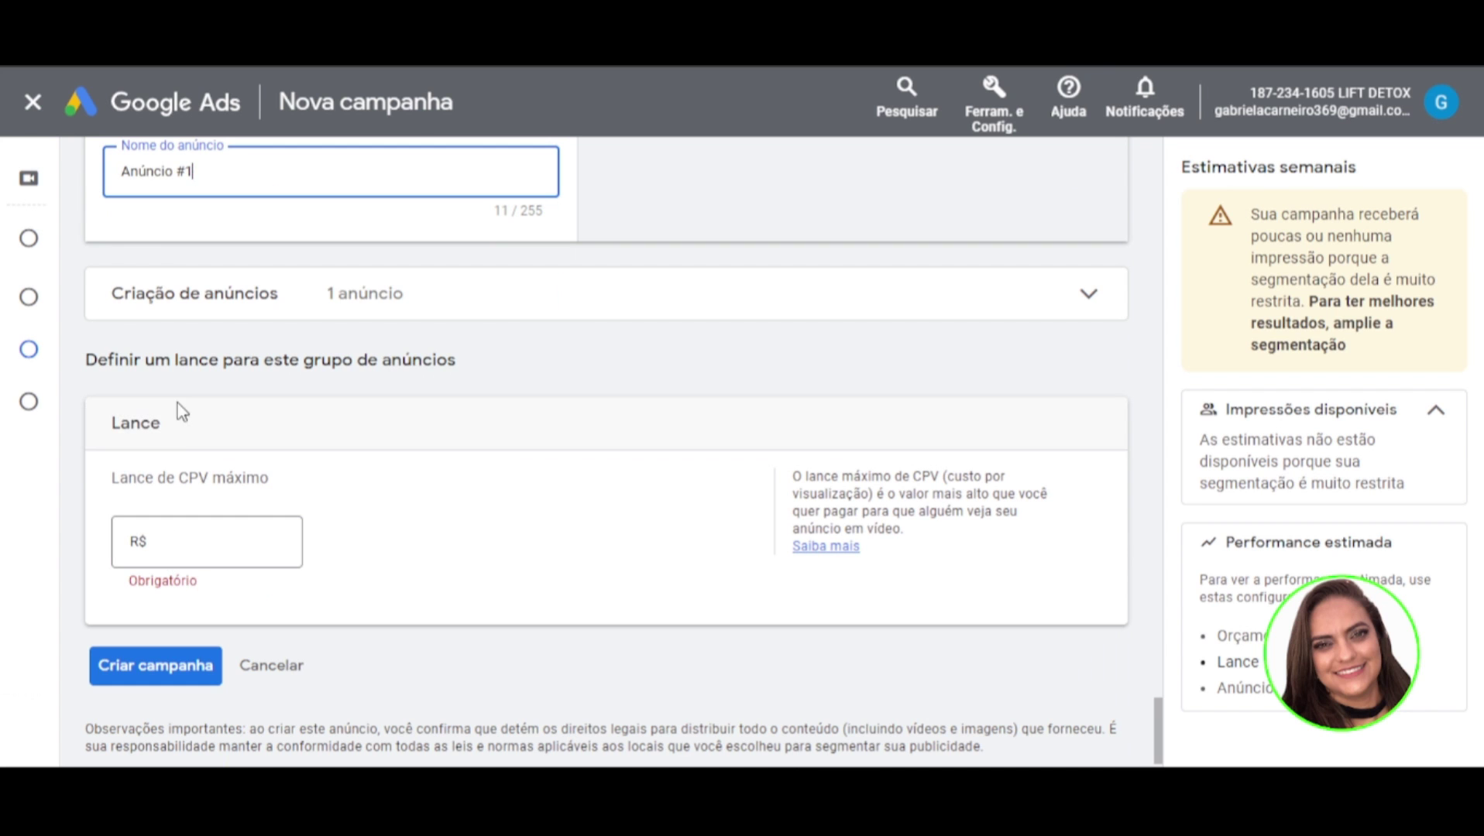
pyautogui.click(193, 537)
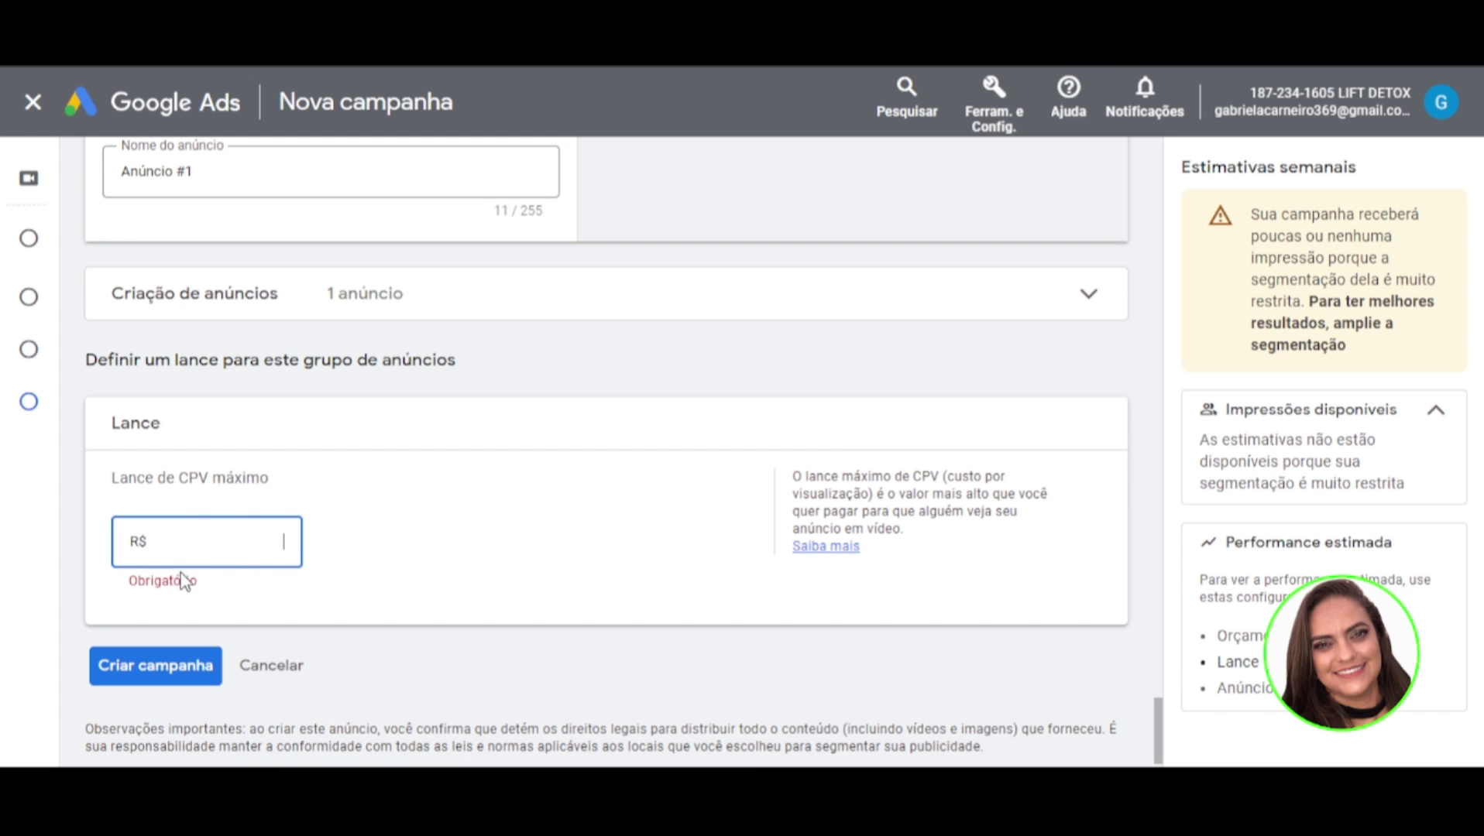
pyautogui.write('1')
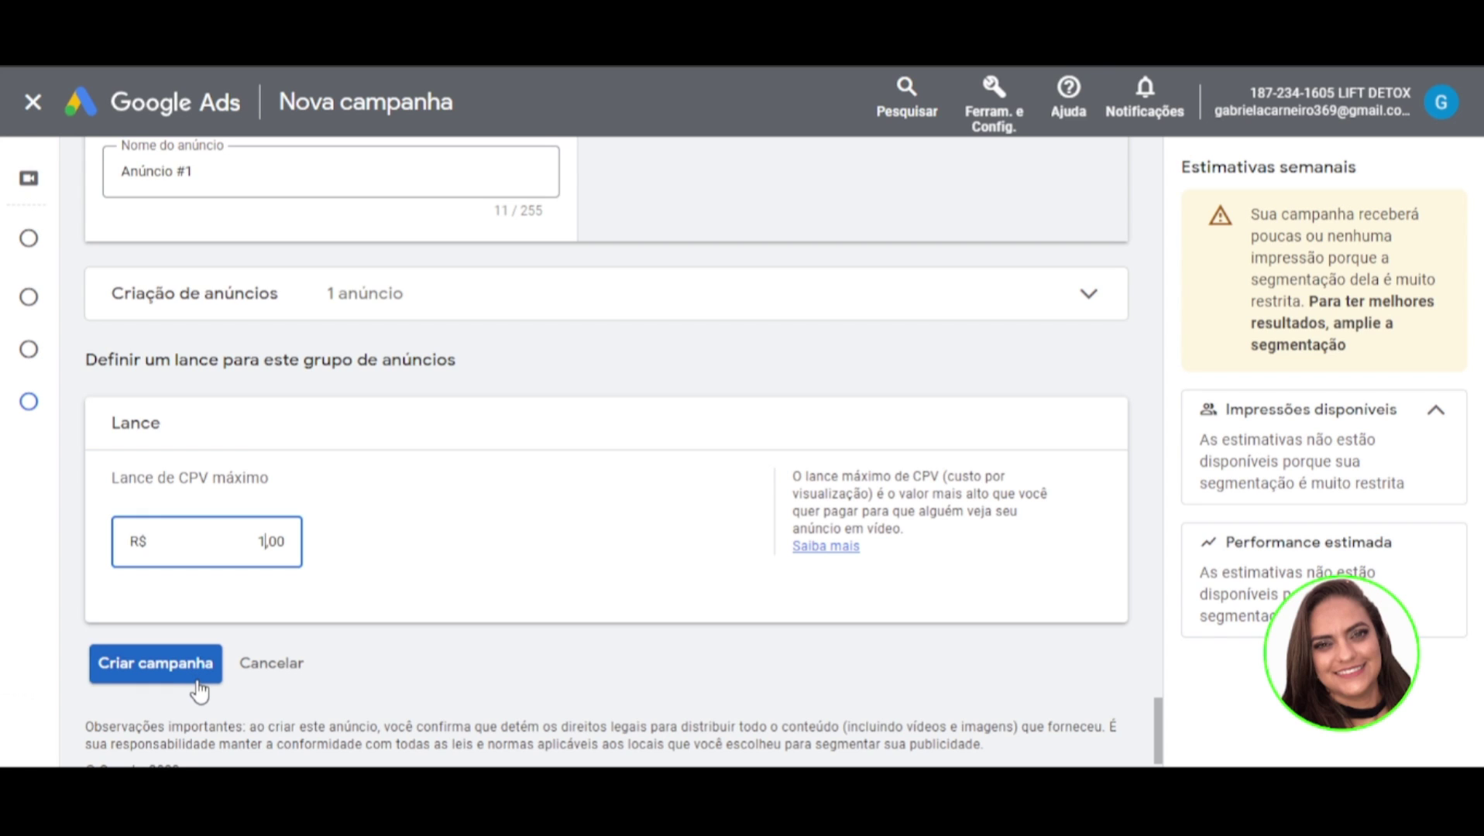
# - Create the campaign and continue to its management page
pyautogui.scroll(-1, 563, 608)
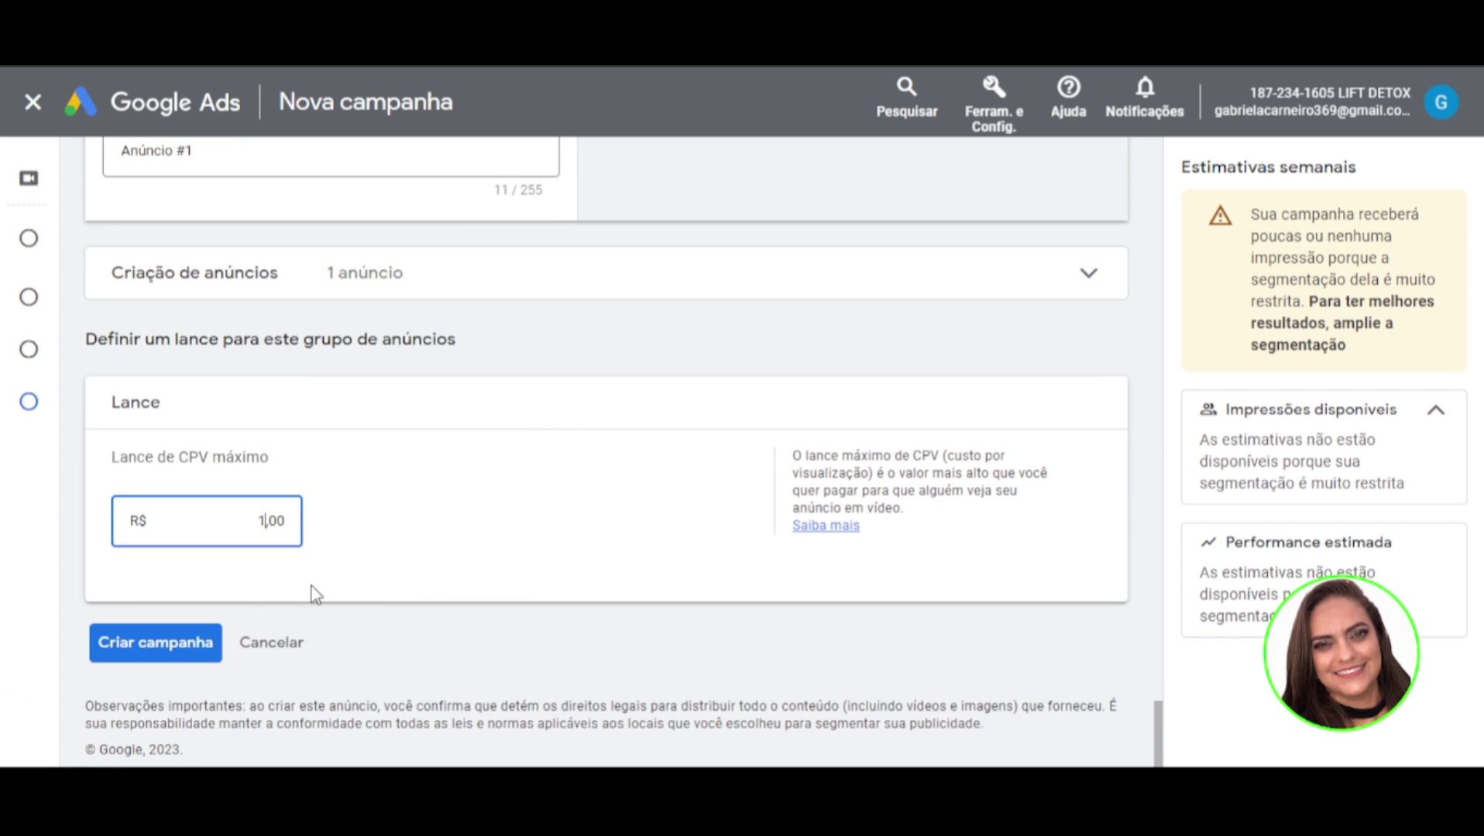
pyautogui.click(202, 656)
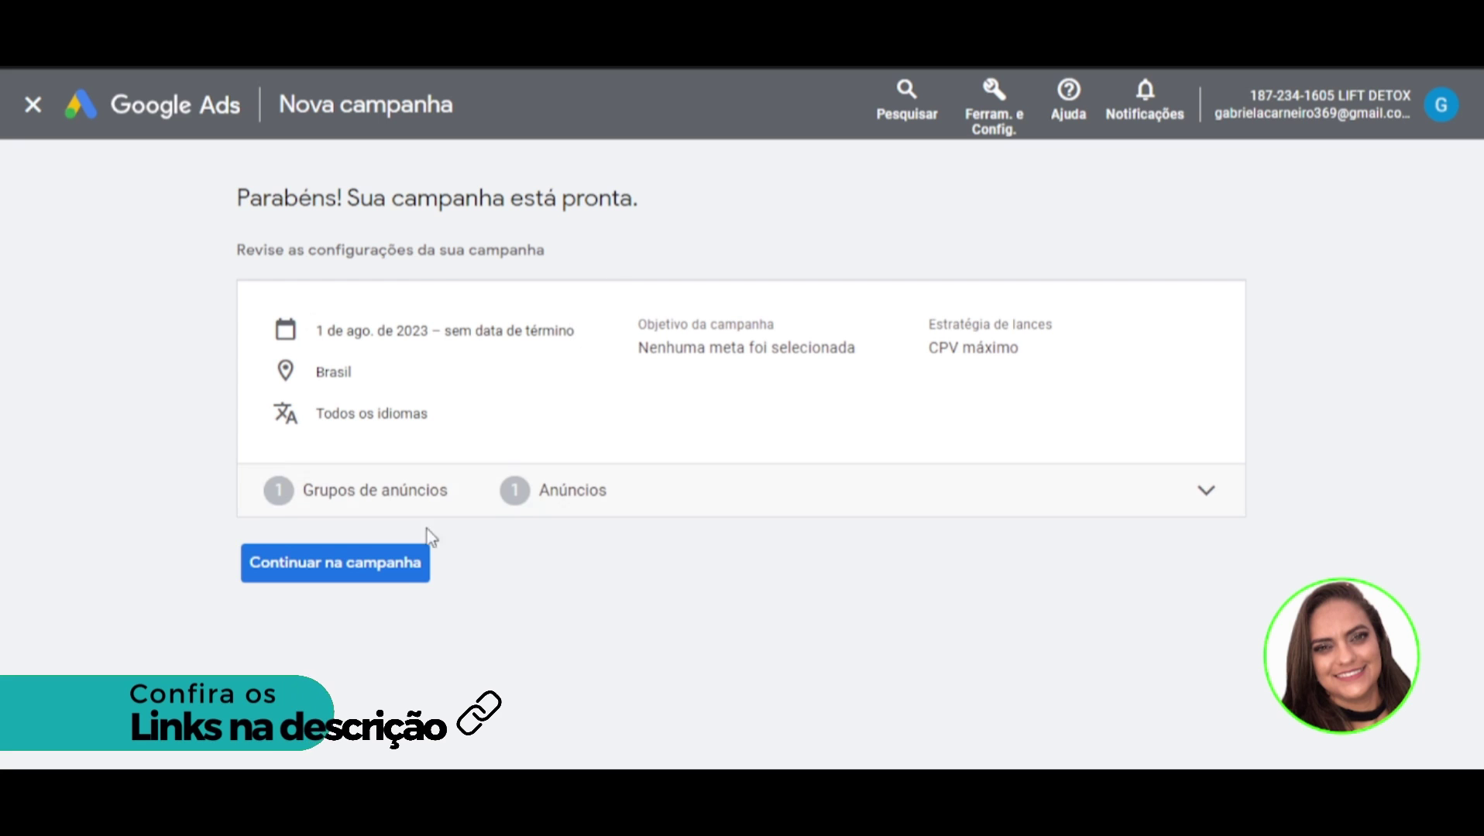
pyautogui.click(407, 571)
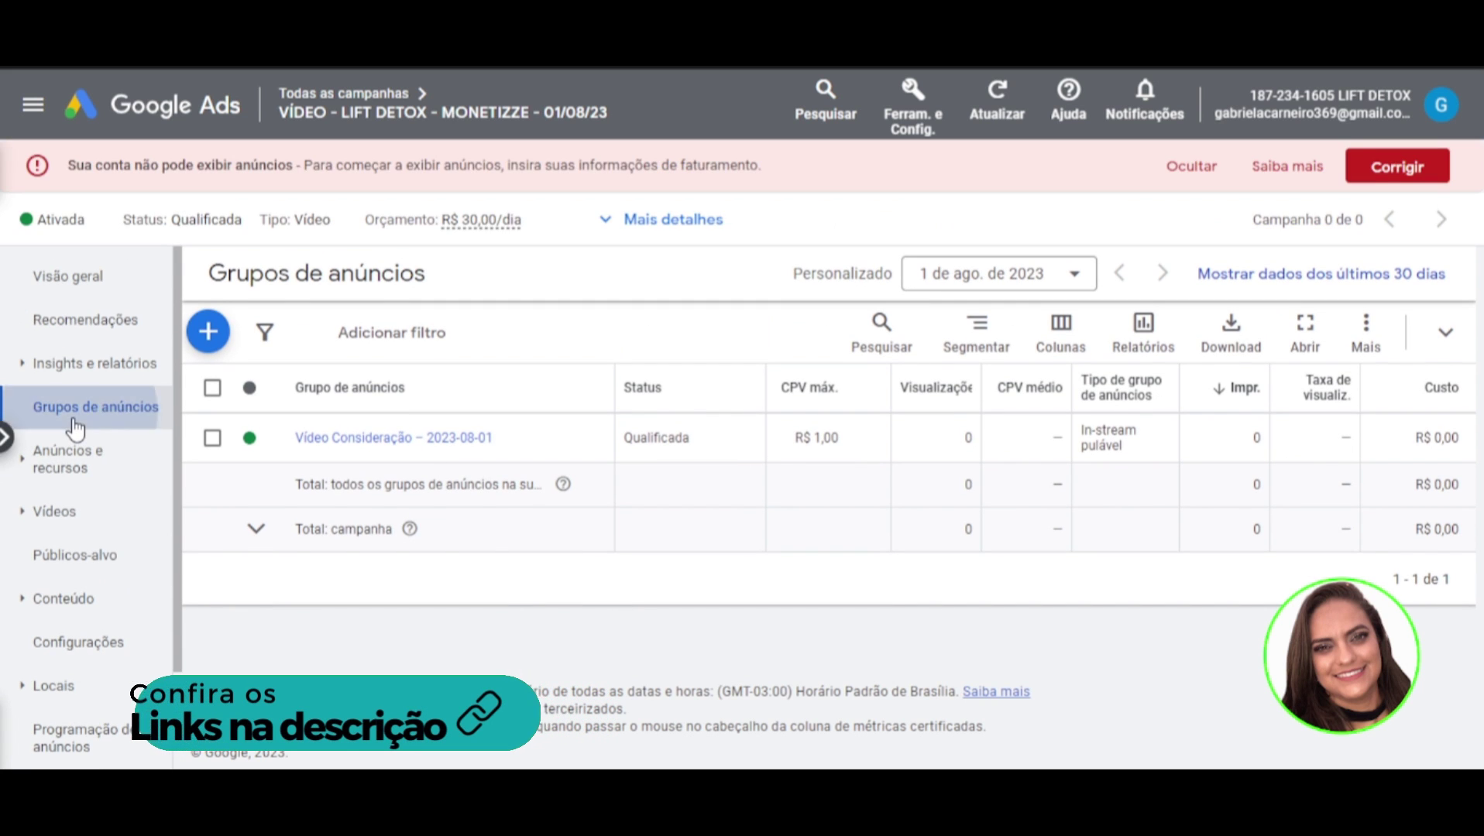
# - Open the campaign's list of ads and check the review status of Anúncio #1
pyautogui.click(74, 461)
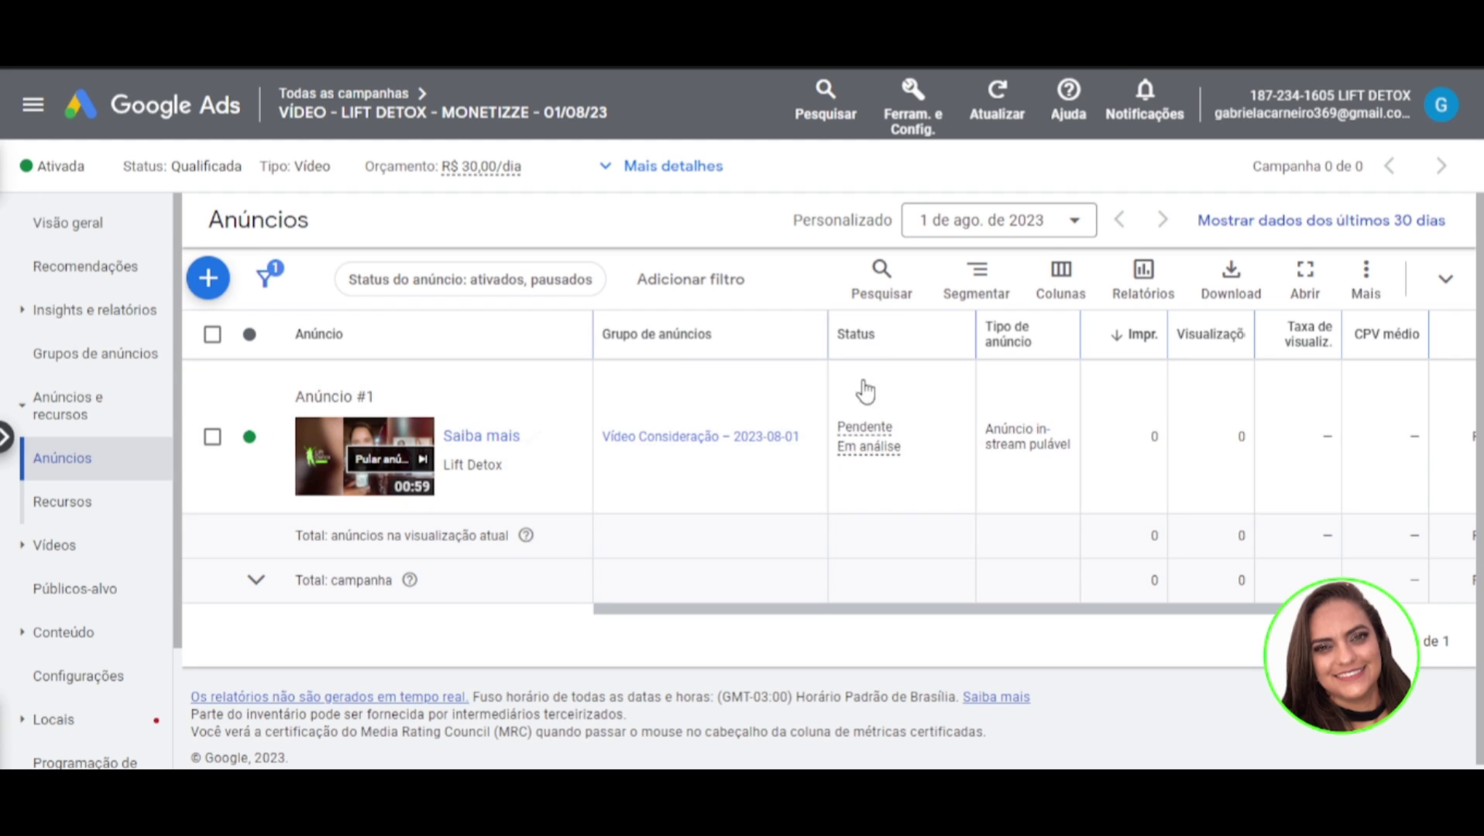
pyautogui.moveTo(871, 343)
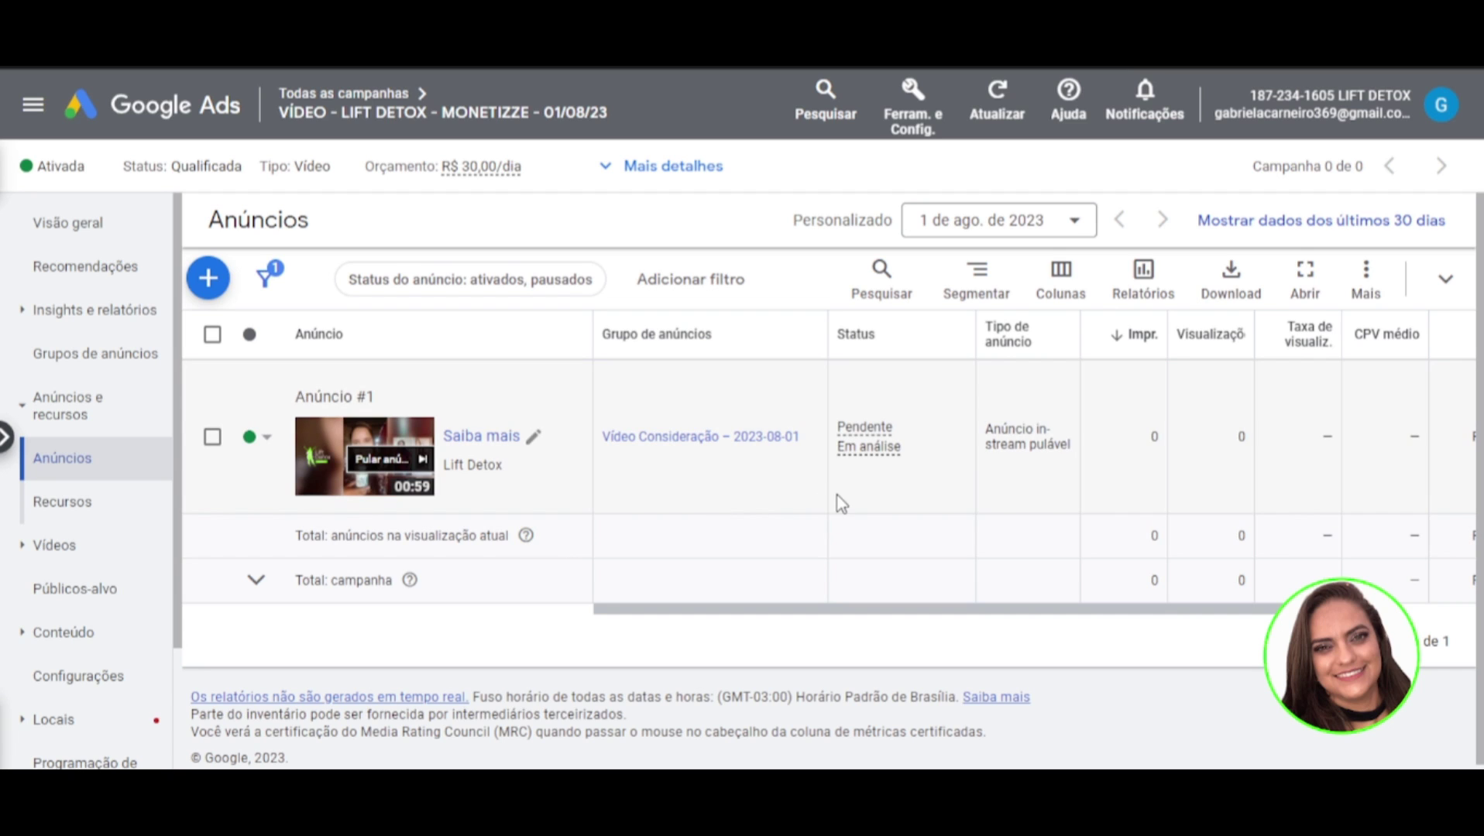
# - Open the demographic information in the campaign's Públicos-alvo section for editing and choose the ad group
pyautogui.click(98, 600)
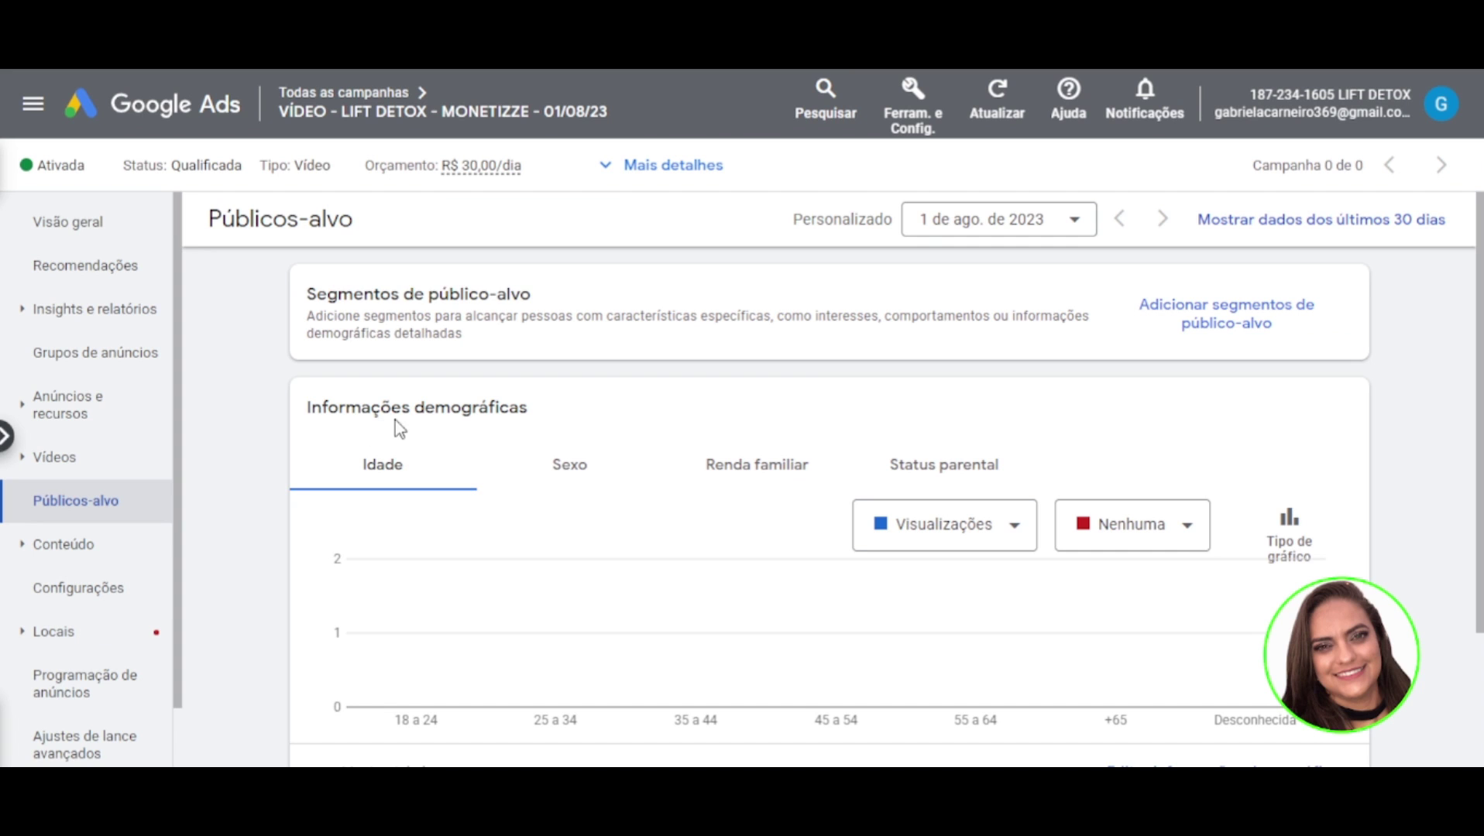
pyautogui.scroll(-2, 829, 480)
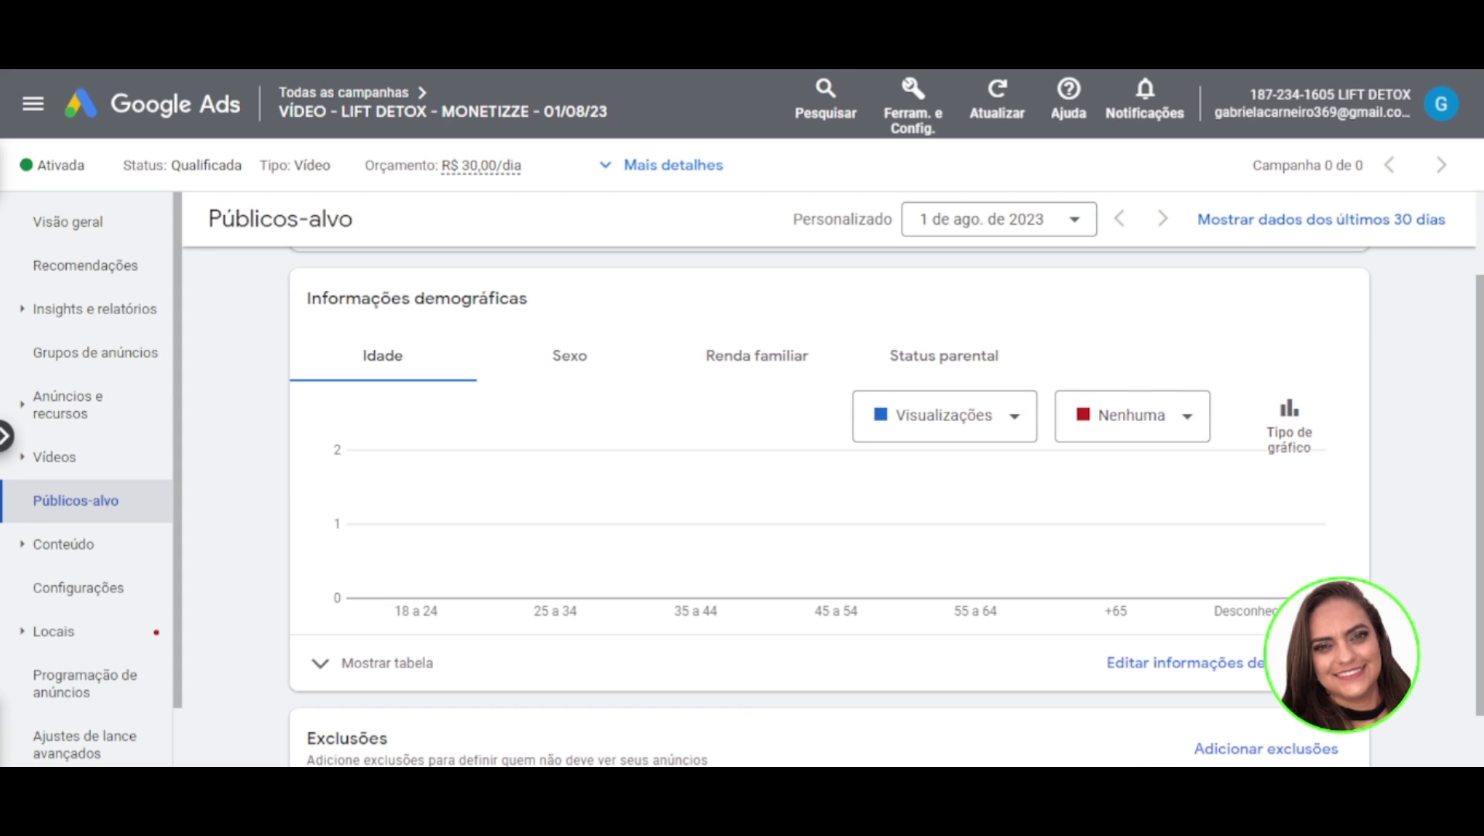
pyautogui.click(1250, 672)
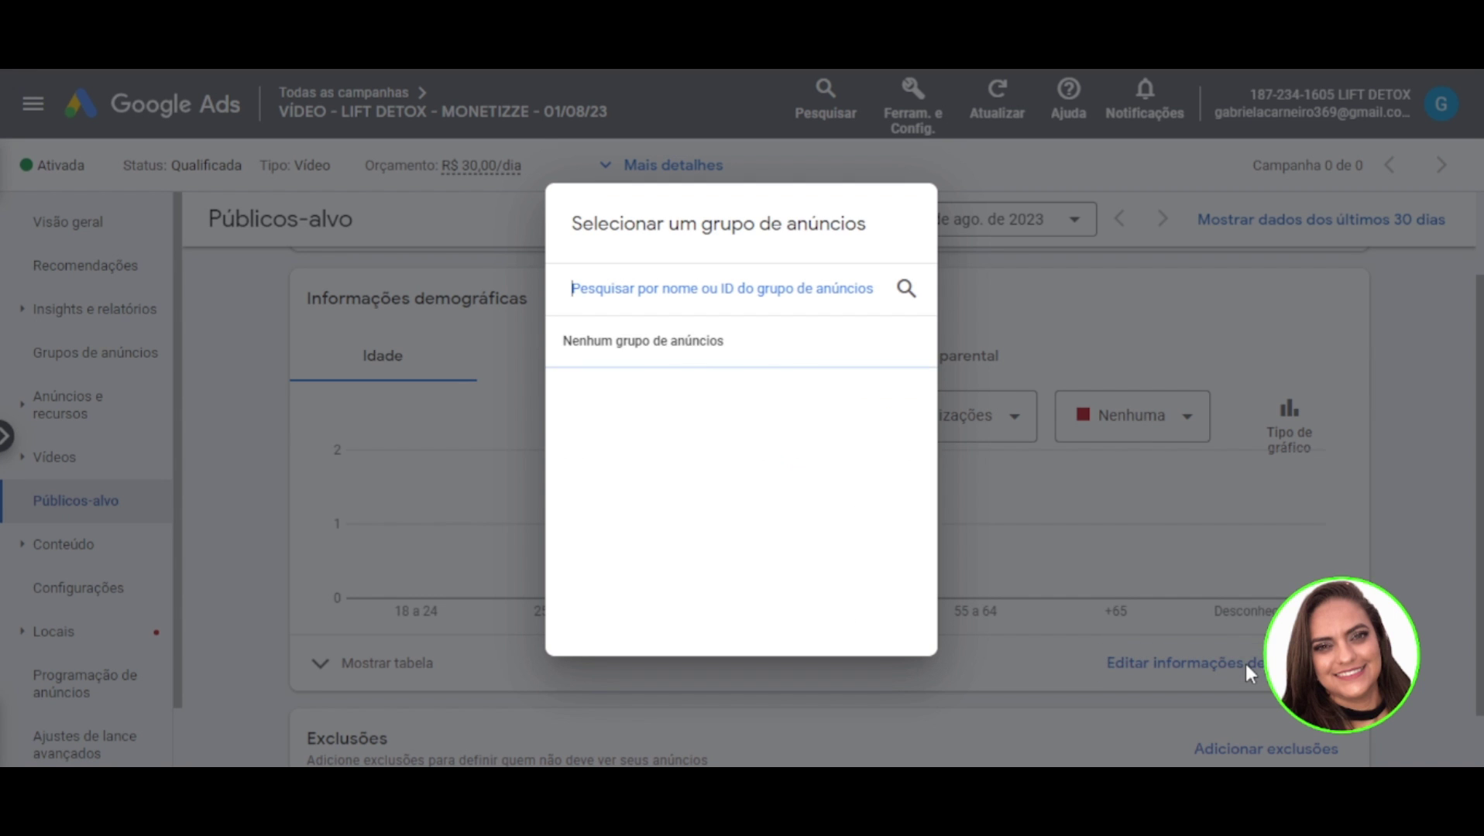
pyautogui.click(639, 396)
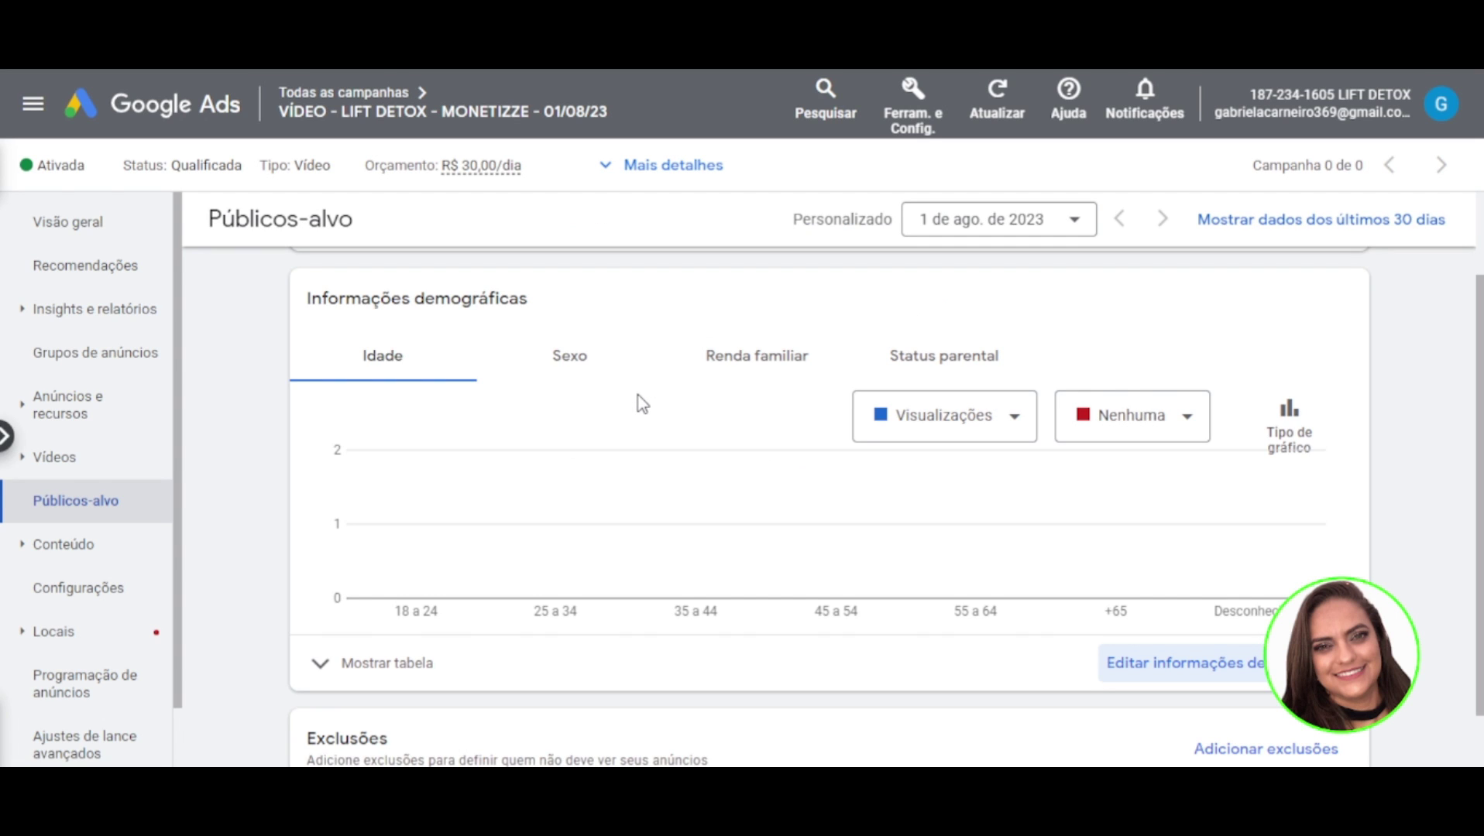